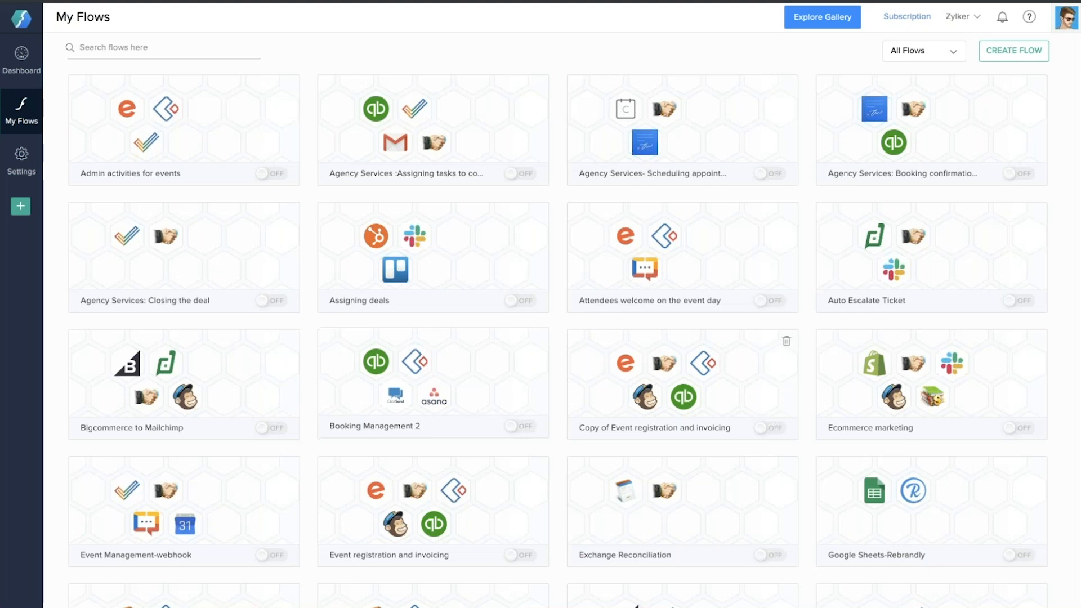
# Start a new flow from the sidebar and create it with the name 'Health Camp 1'
pyautogui.click(22, 208)
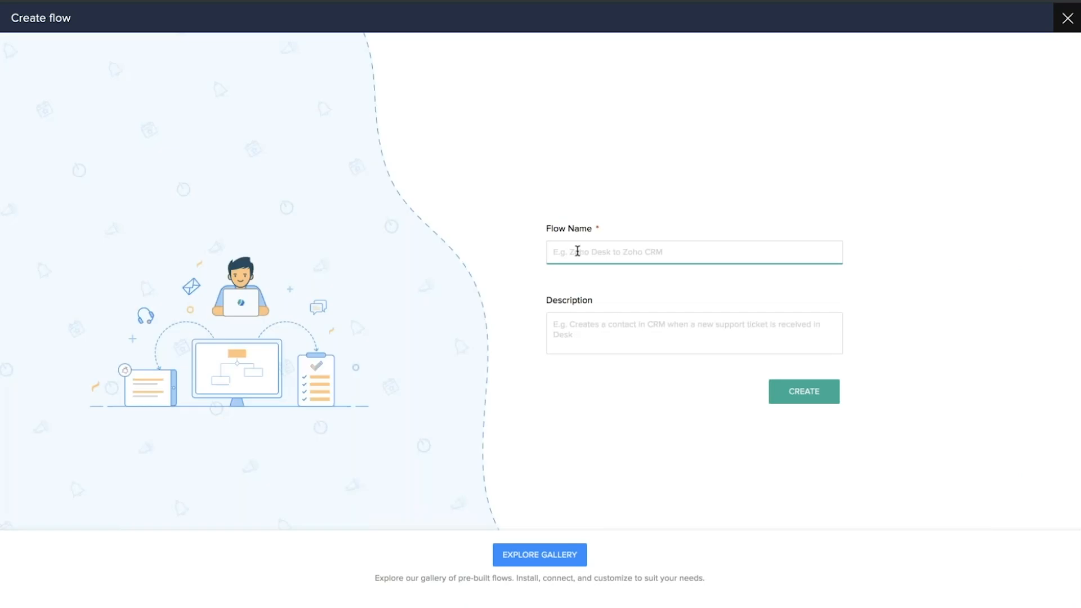
pyautogui.write('Health Camp')
pyautogui.write('1')
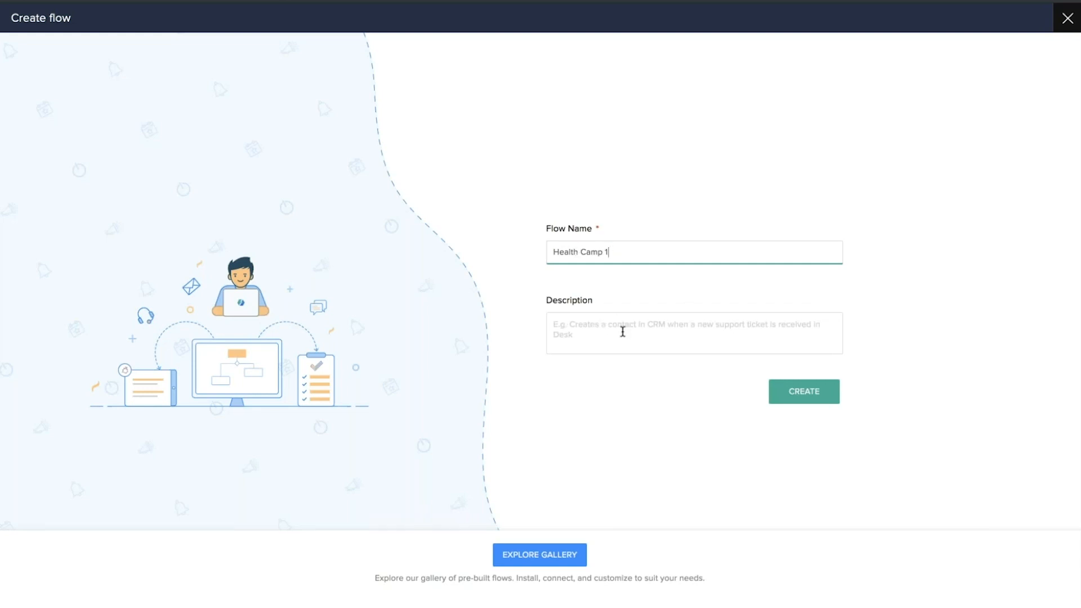
pyautogui.click(800, 396)
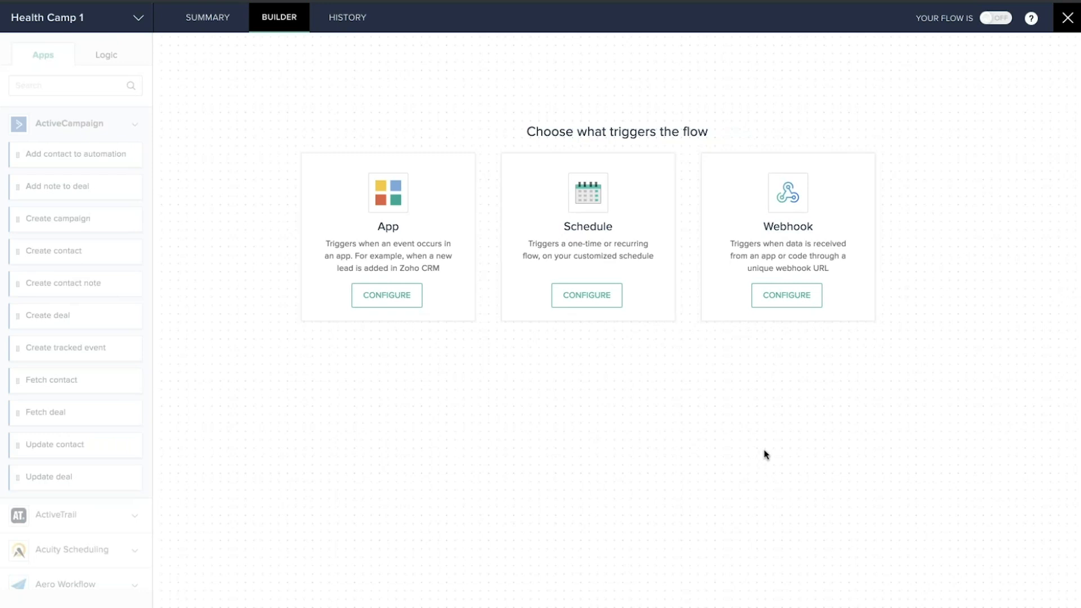
# Use a Zoho Forms 'New form entry' app trigger and move on to its configuration
pyautogui.click(397, 300)
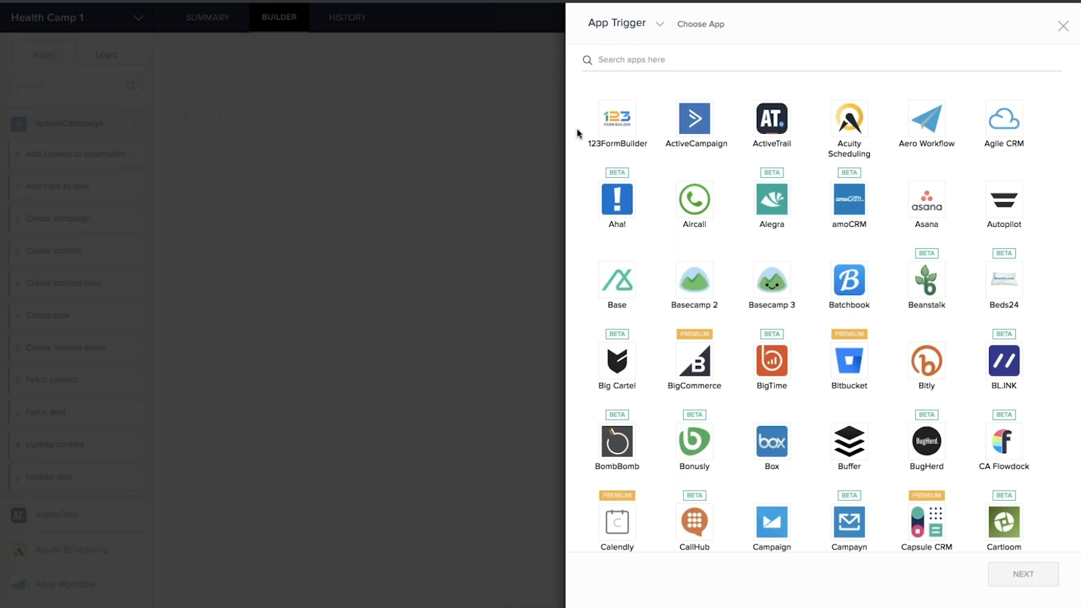
pyautogui.click(631, 60)
pyautogui.write('form')
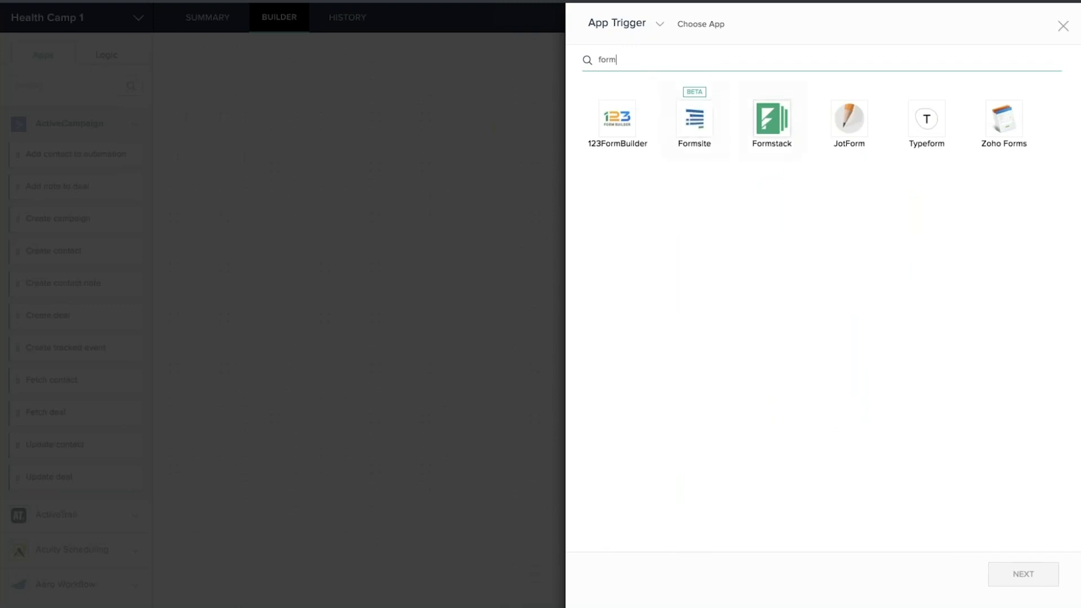
pyautogui.click(1006, 128)
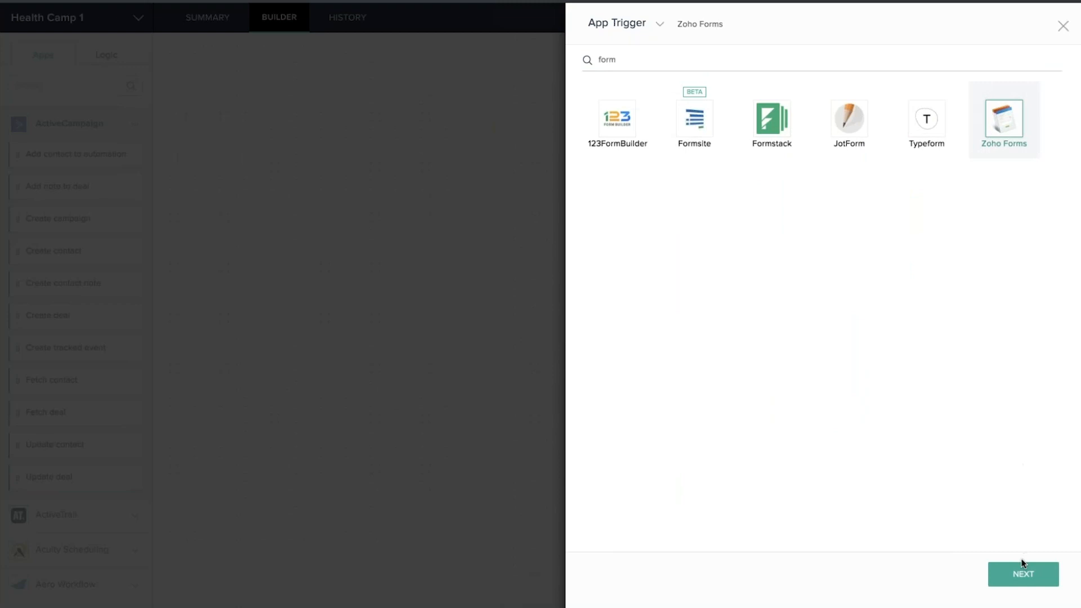
pyautogui.click(1022, 575)
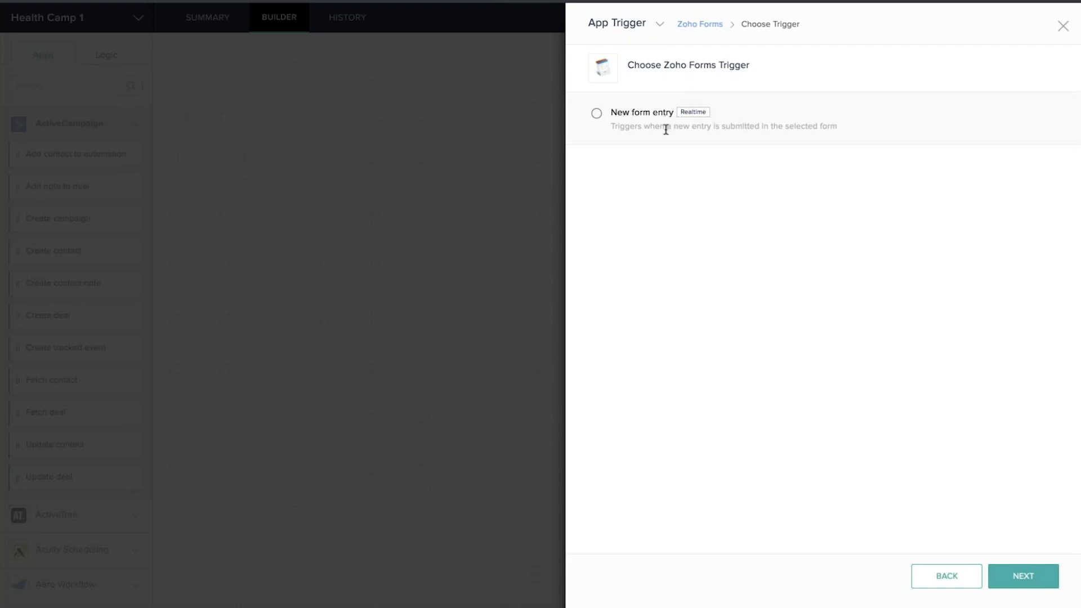
pyautogui.click(596, 115)
pyautogui.moveTo(696, 121)
pyautogui.click(1029, 583)
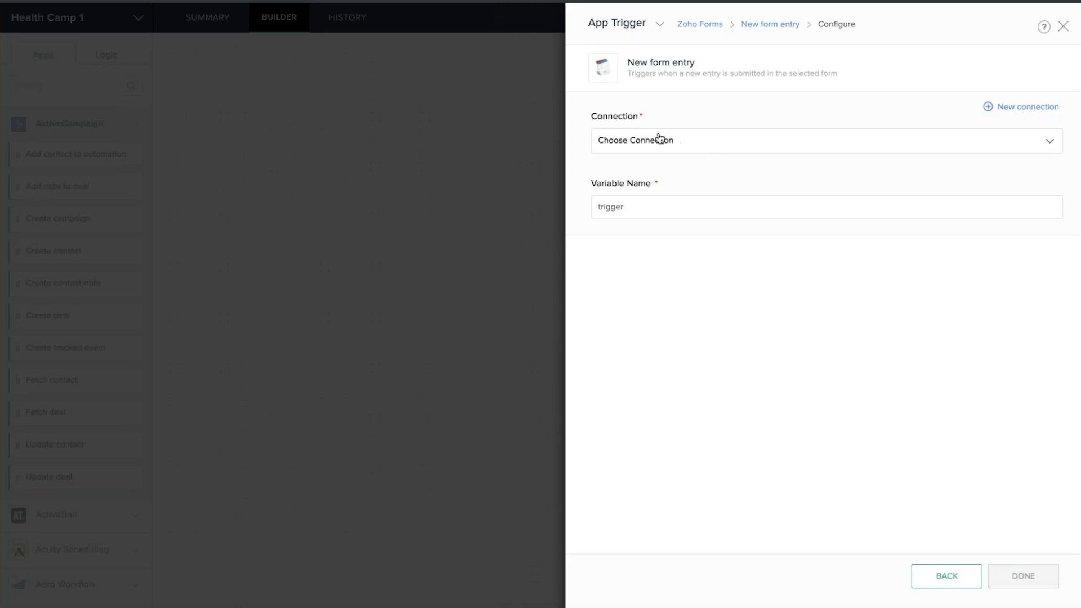
# Select the existing Zoho Forms connection and the Zylker Healthcamp form, then finish the trigger
pyautogui.click(732, 142)
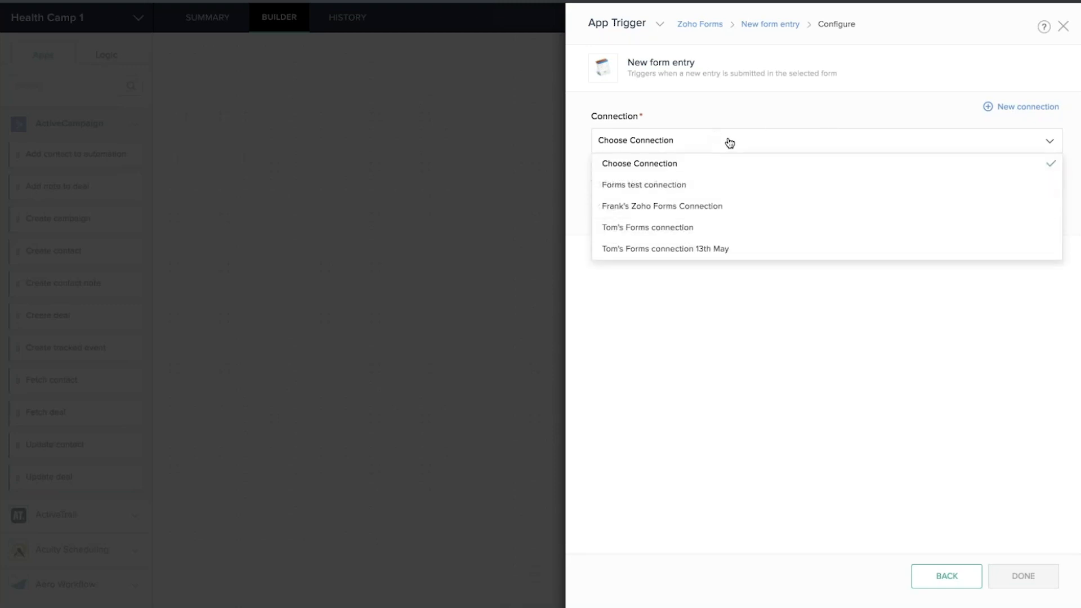
pyautogui.click(696, 209)
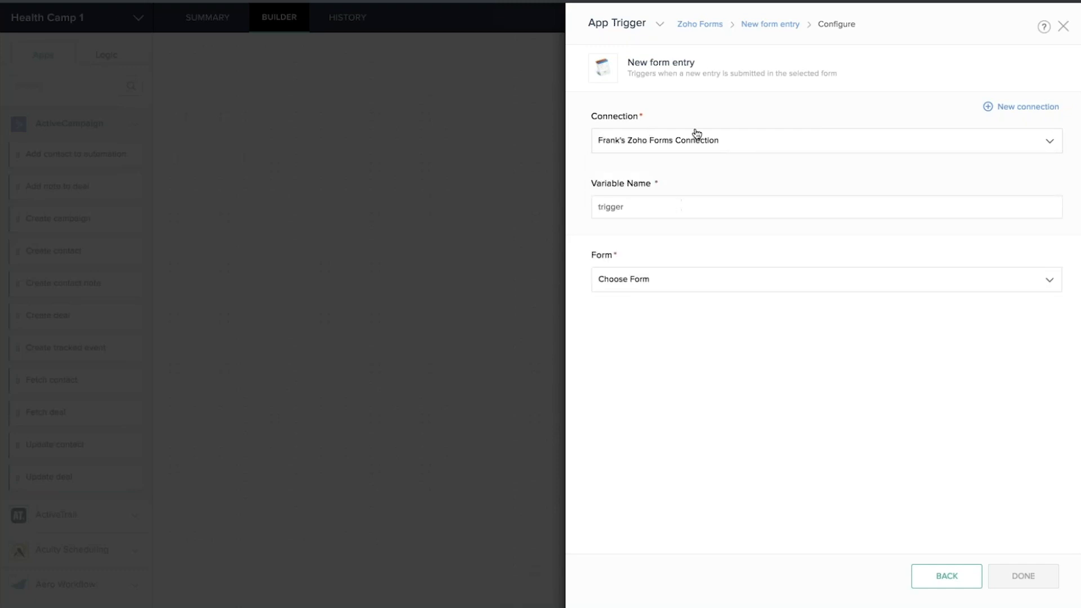
pyautogui.click(698, 285)
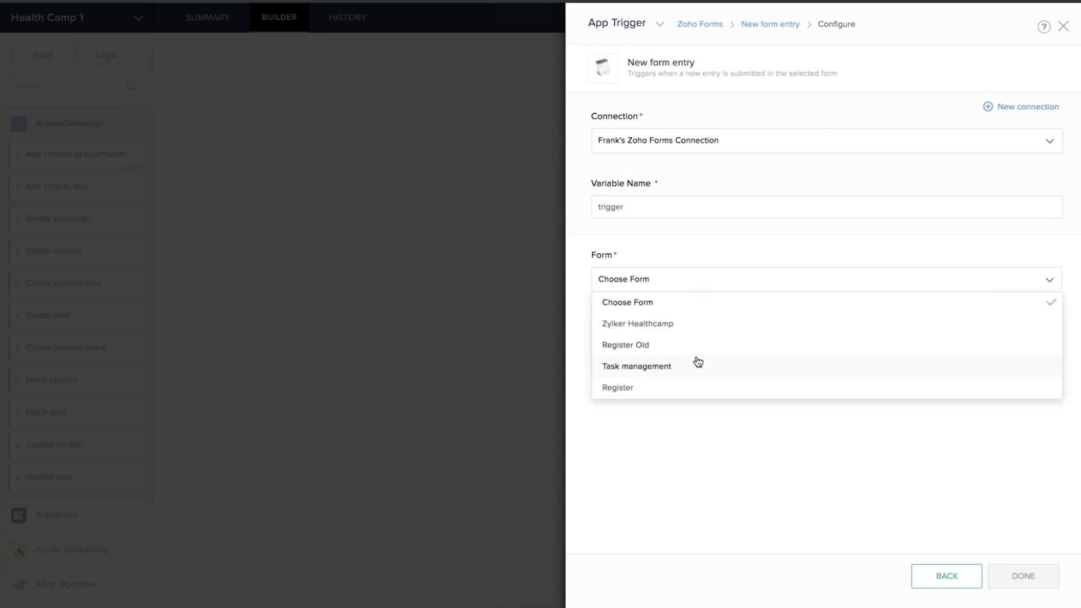
pyautogui.click(675, 326)
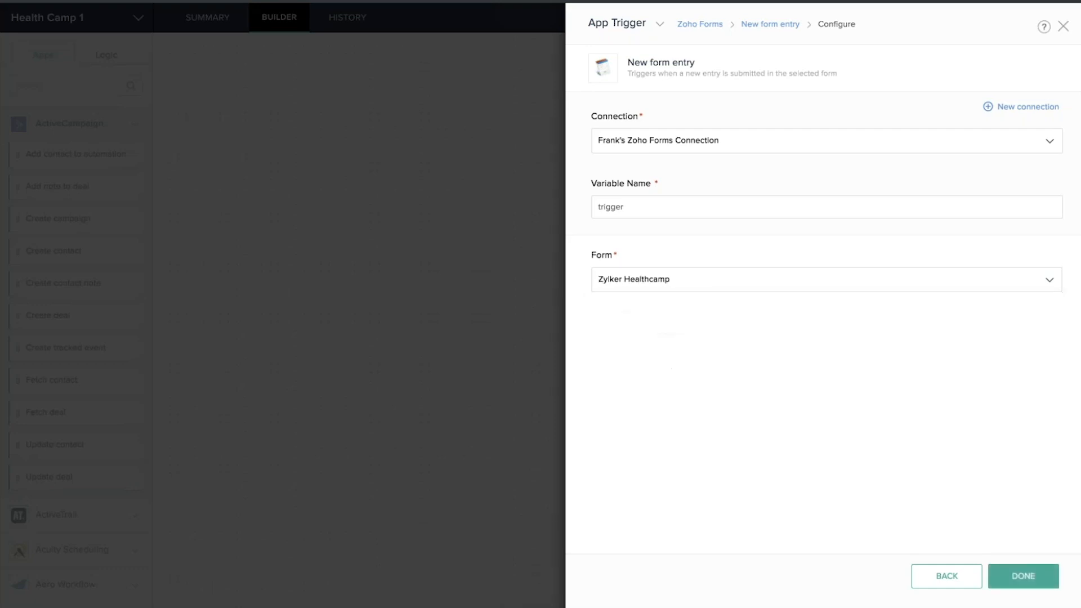
pyautogui.click(1016, 576)
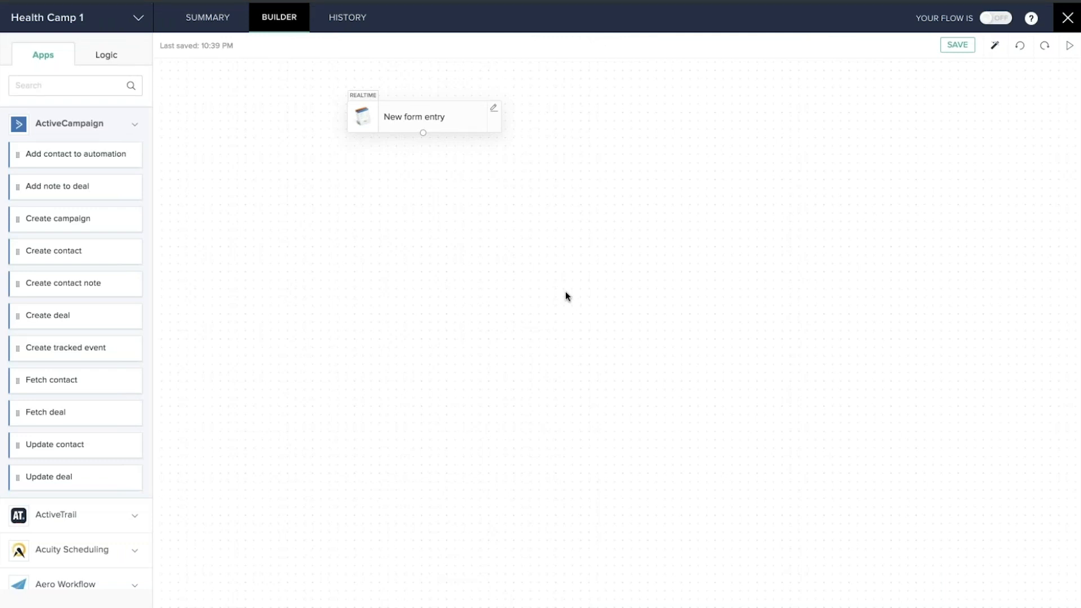
# Search the apps for 'crm' and drag Zoho CRM's Create module entry below the trigger
pyautogui.scroll(-1, 87, 367)
pyautogui.scroll(-12, 86, 368)
pyautogui.scroll(-1, 87, 306)
pyautogui.click(104, 267)
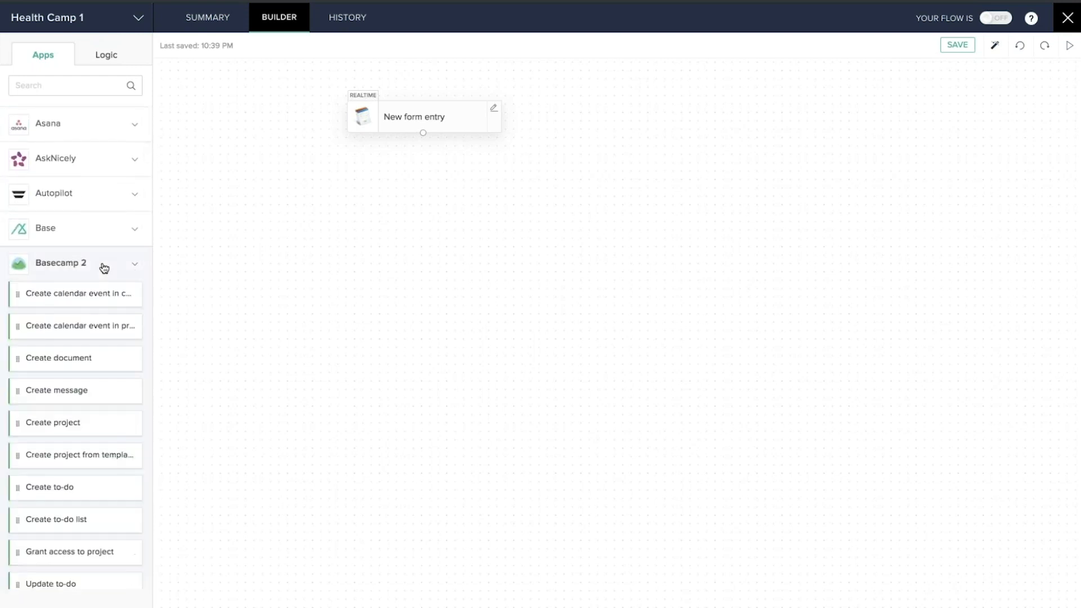
pyautogui.scroll(-3, 98, 379)
pyautogui.scroll(2, 98, 379)
pyautogui.scroll(2, 93, 378)
pyautogui.click(42, 86)
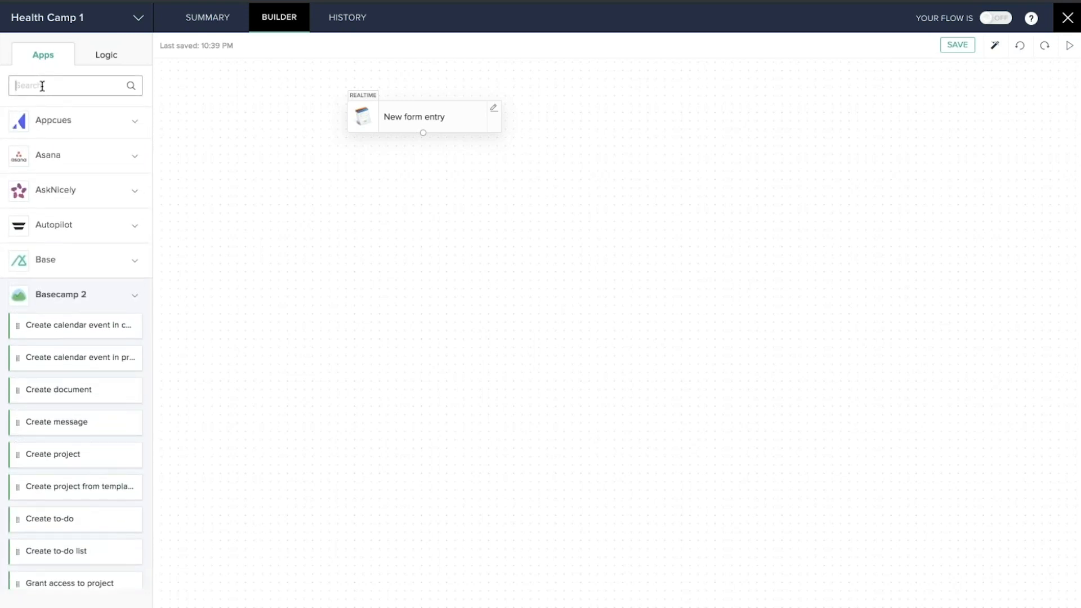
pyautogui.write('crm')
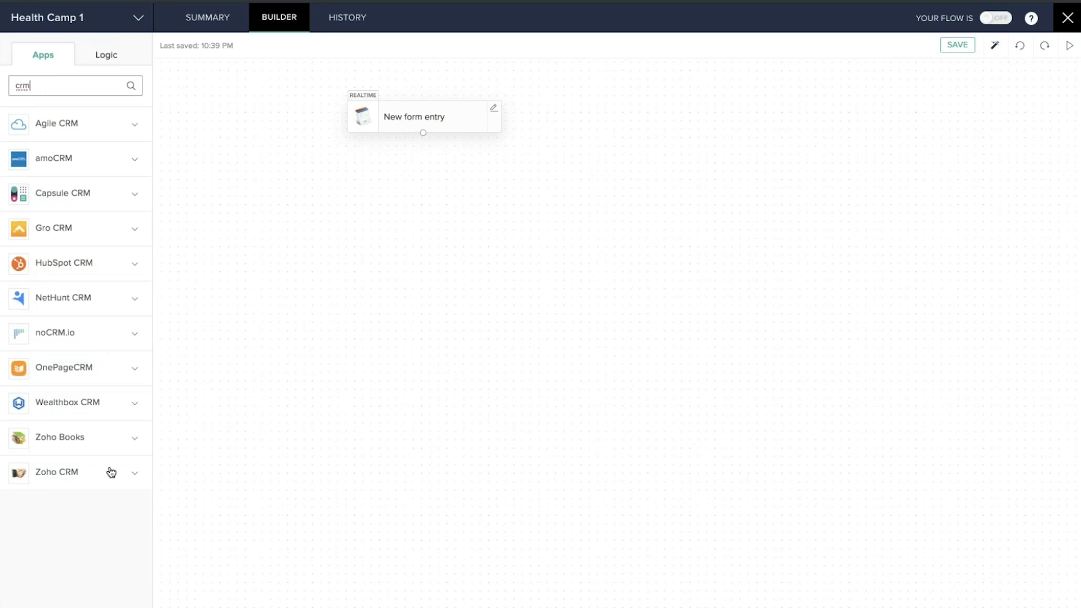
pyautogui.click(90, 476)
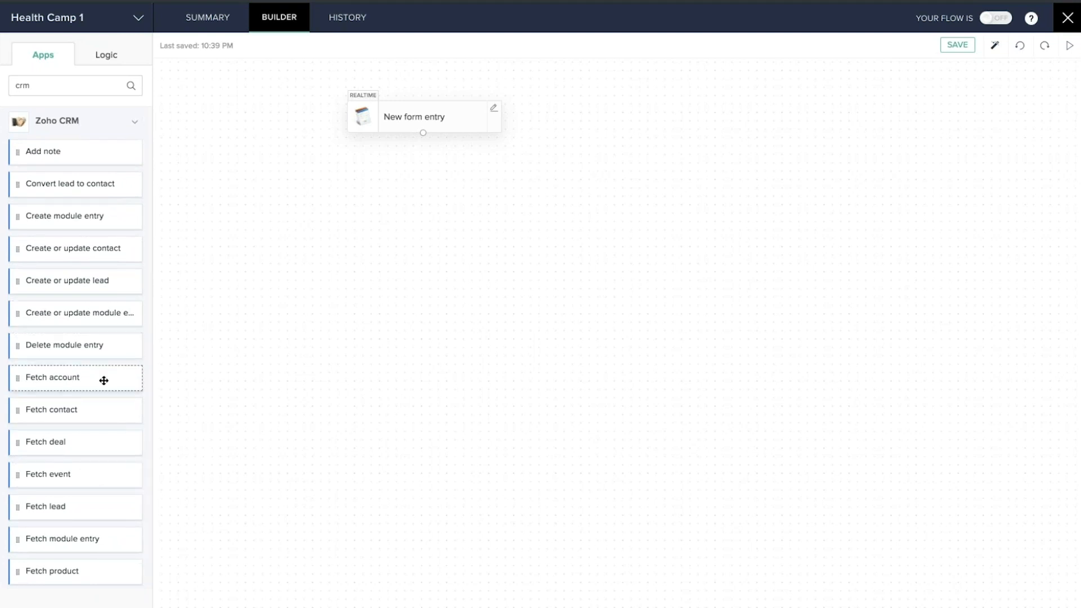
pyautogui.moveTo(48, 219); pyautogui.dragTo(394, 191)
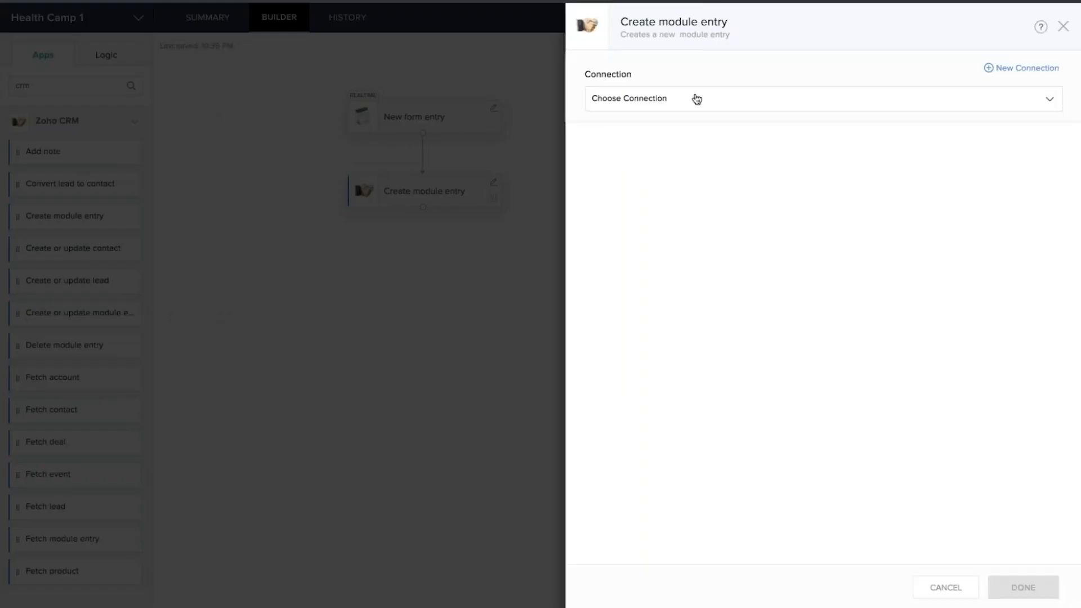
# Use the existing Zoho CRM connection, the Leads module and the Standard layout
pyautogui.click(692, 103)
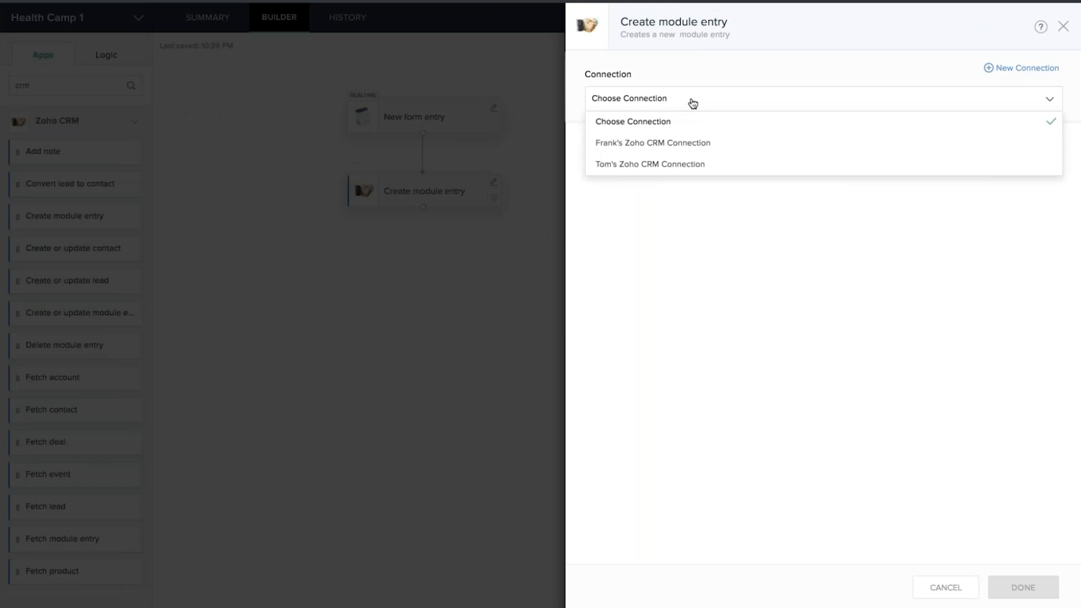
pyautogui.click(668, 143)
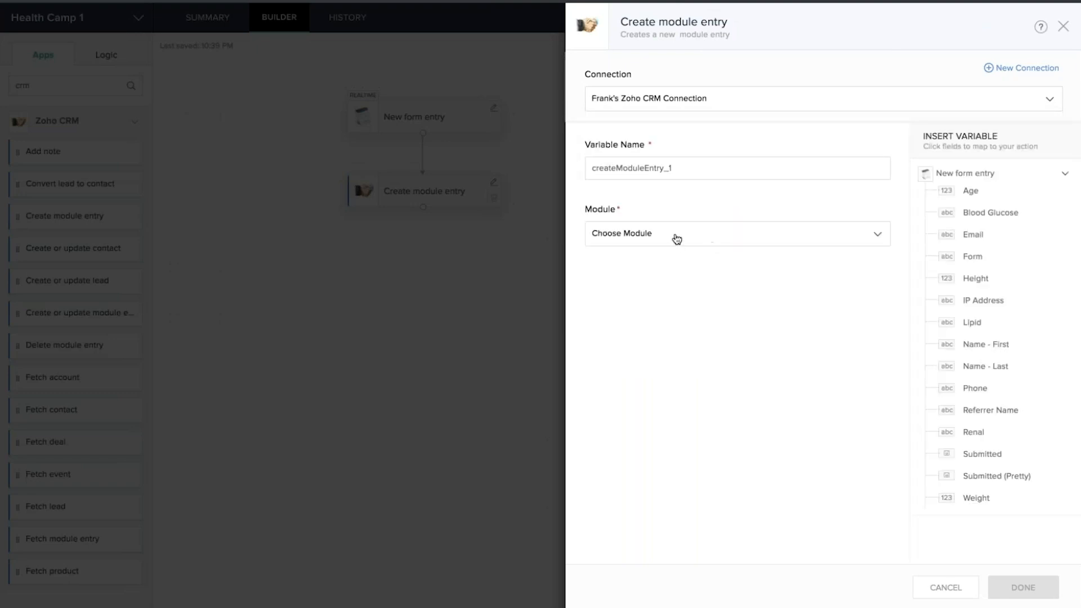
pyautogui.click(675, 238)
pyautogui.click(632, 280)
pyautogui.click(651, 298)
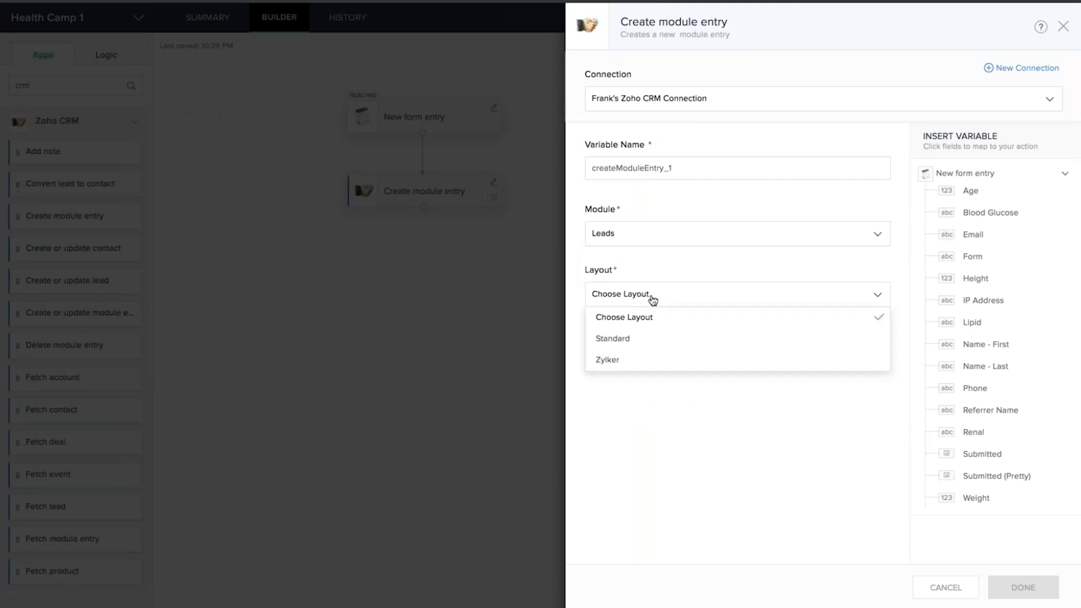
pyautogui.click(624, 340)
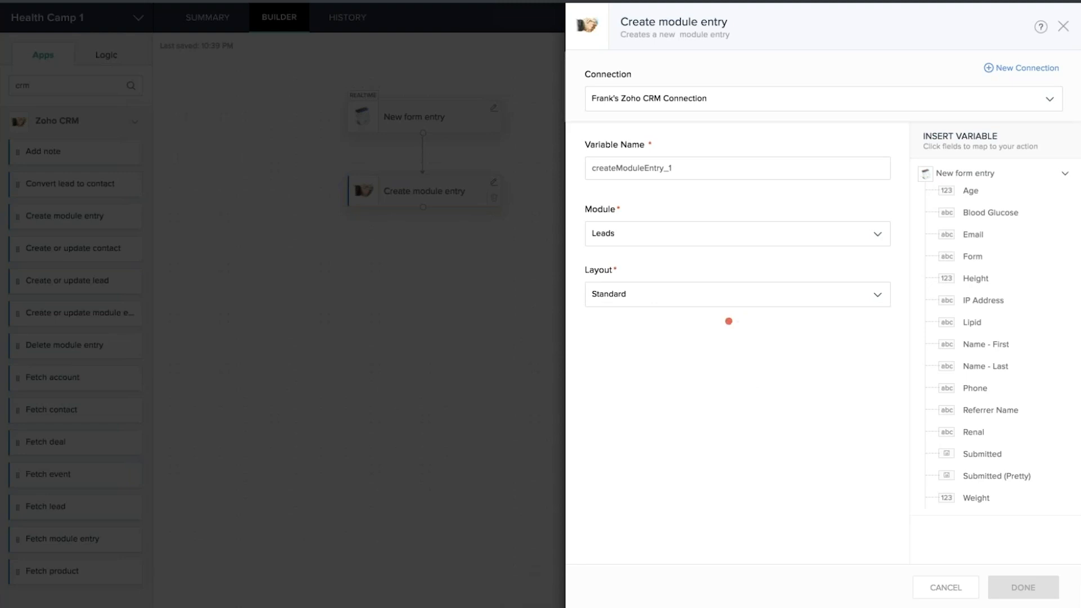
pyautogui.scroll(-5, 737, 338)
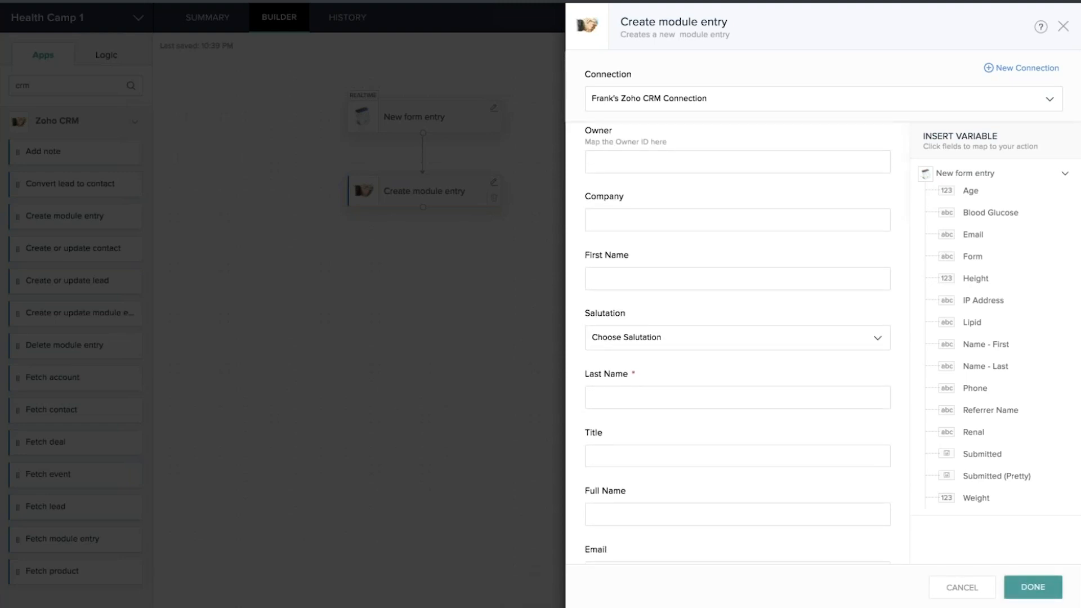
pyautogui.scroll(-1, 754, 365)
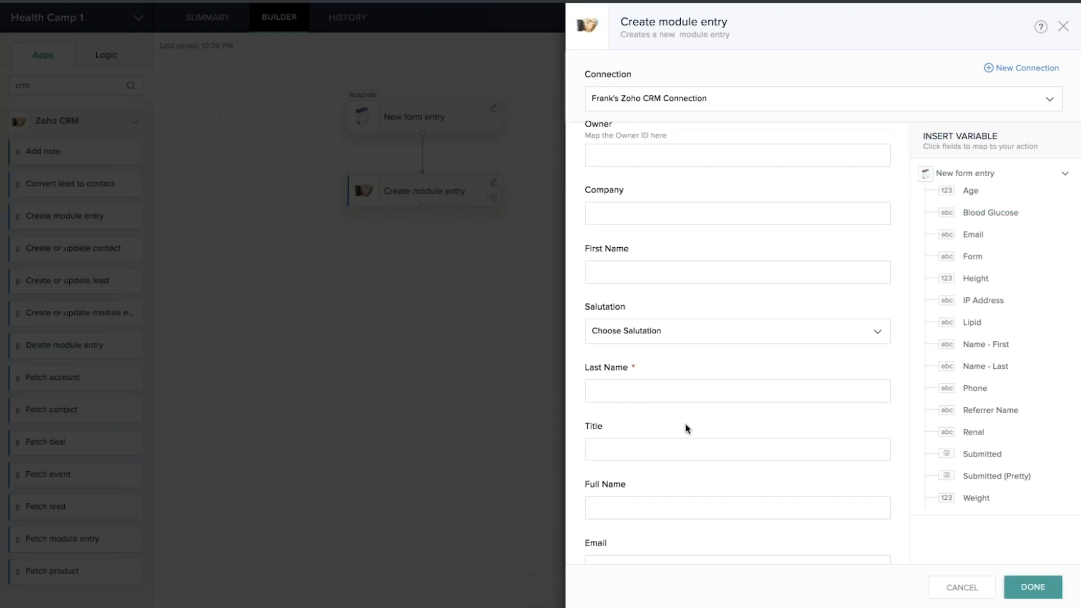
pyautogui.scroll(-2, 684, 424)
pyautogui.scroll(3, 656, 279)
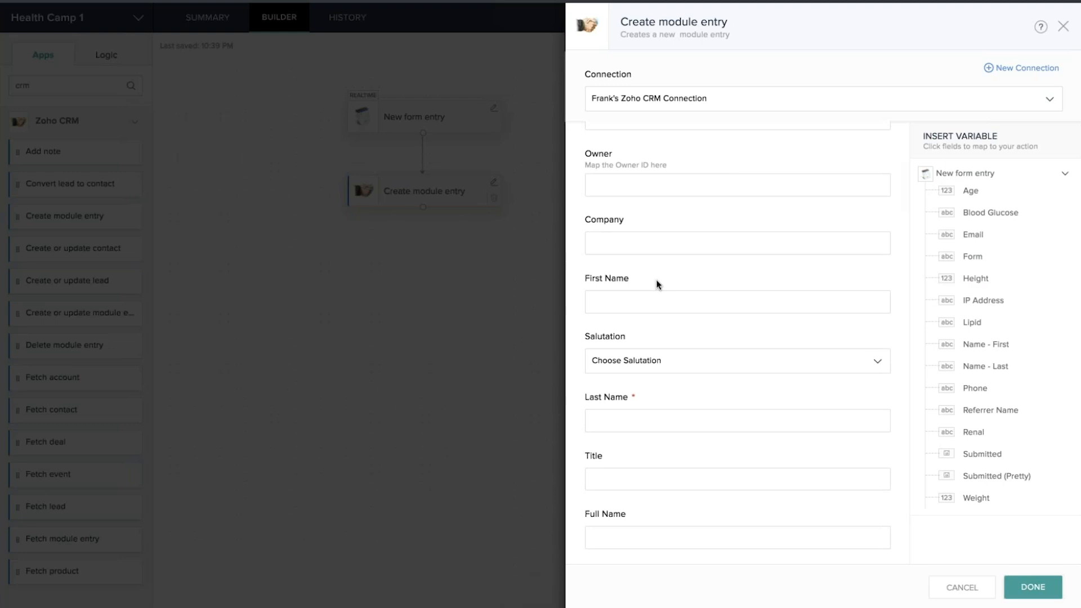
# Map the form's first and last name into First Name, Last Name and Full Name
pyautogui.click(614, 303)
pyautogui.click(989, 349)
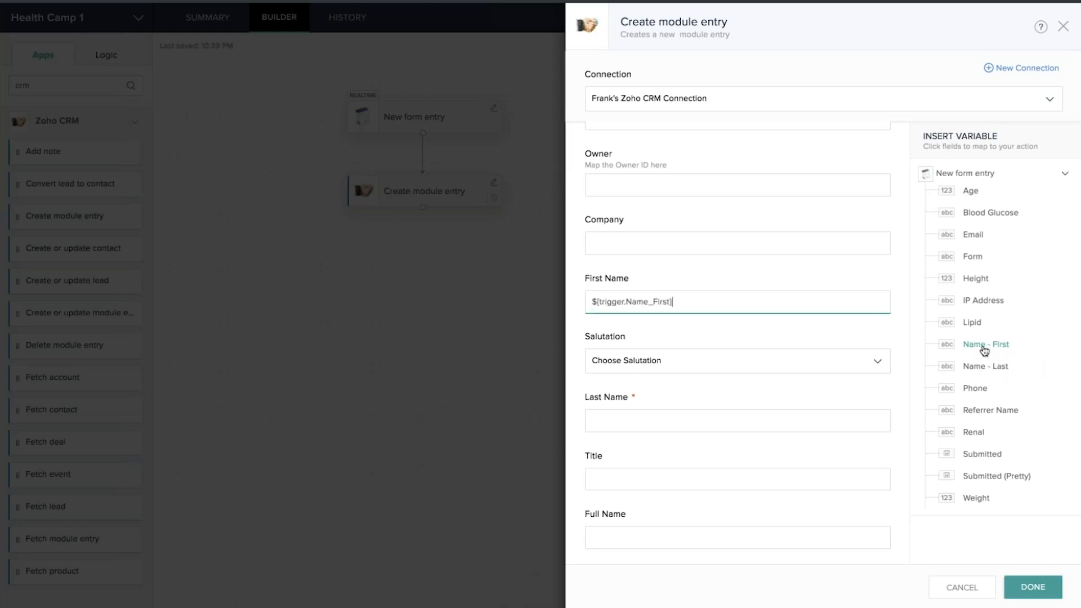
pyautogui.click(613, 418)
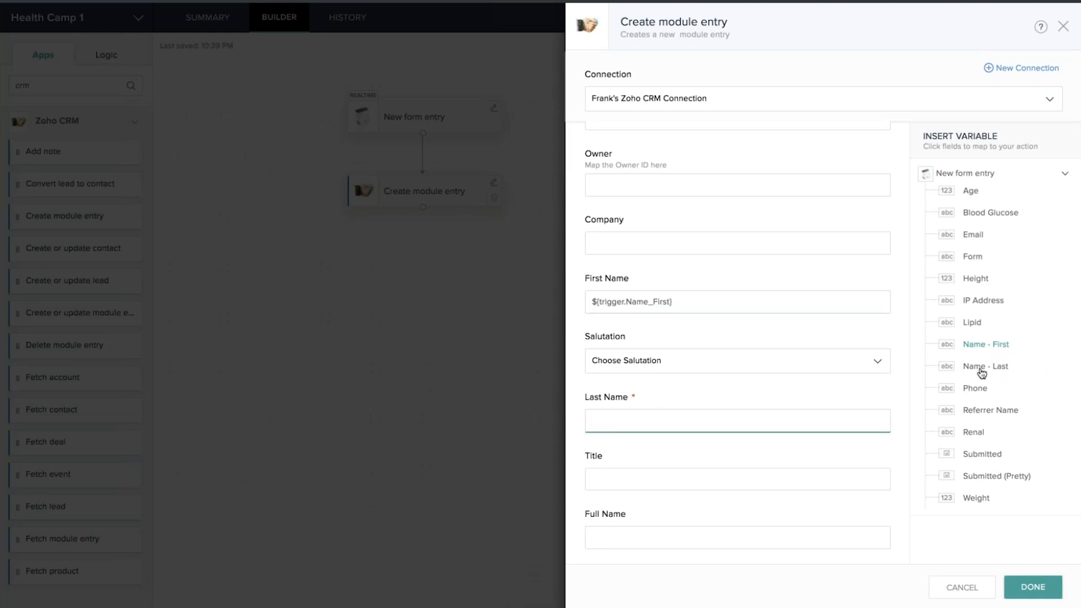
pyautogui.click(1000, 367)
pyautogui.scroll(-2, 629, 469)
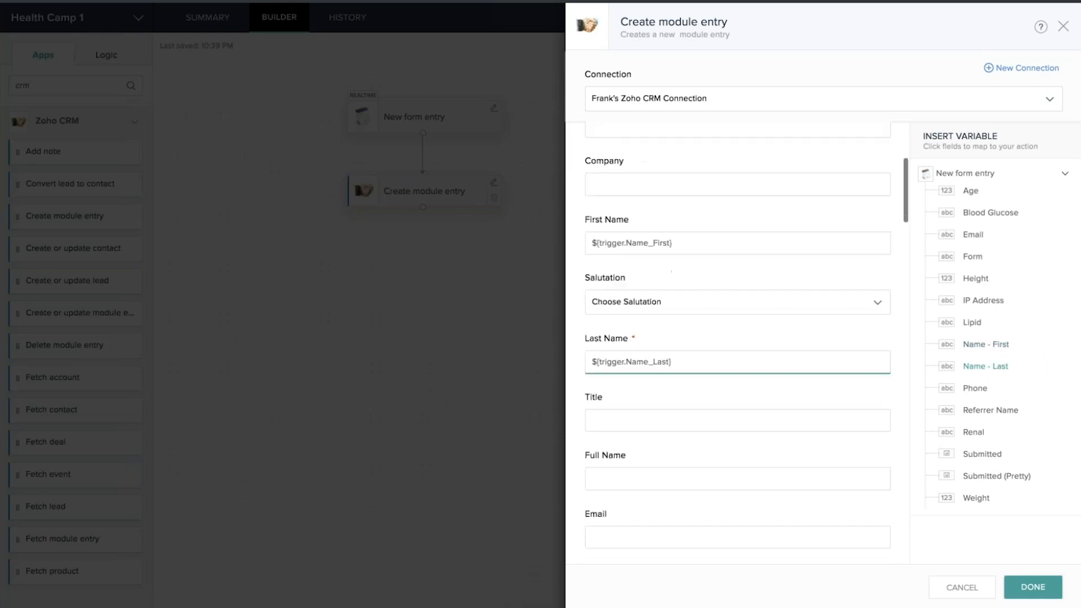
pyautogui.click(630, 469)
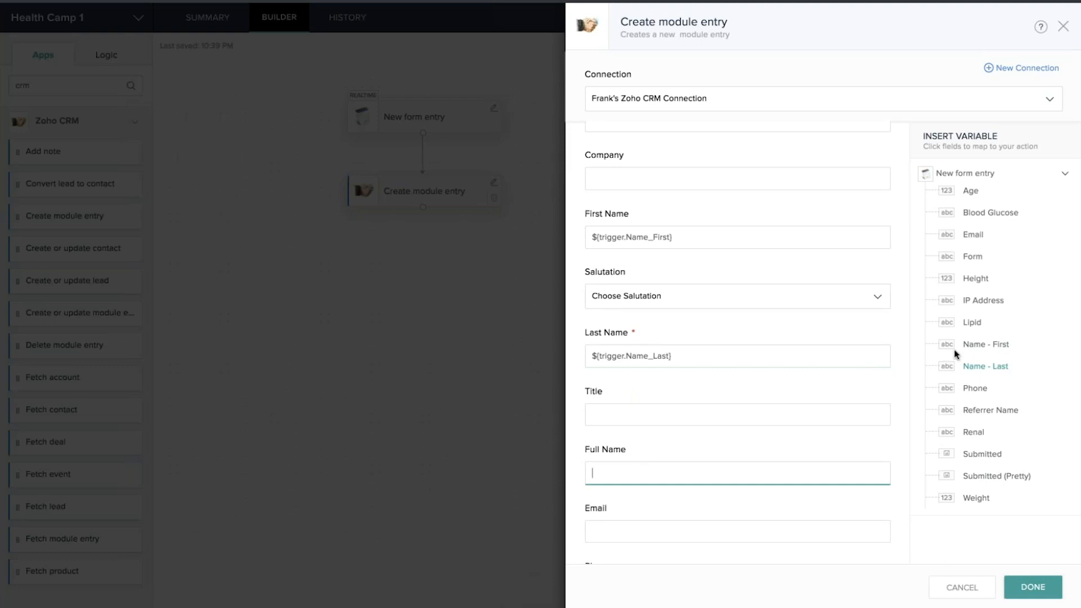
pyautogui.click(980, 345)
pyautogui.click(982, 366)
pyautogui.scroll(-3, 613, 432)
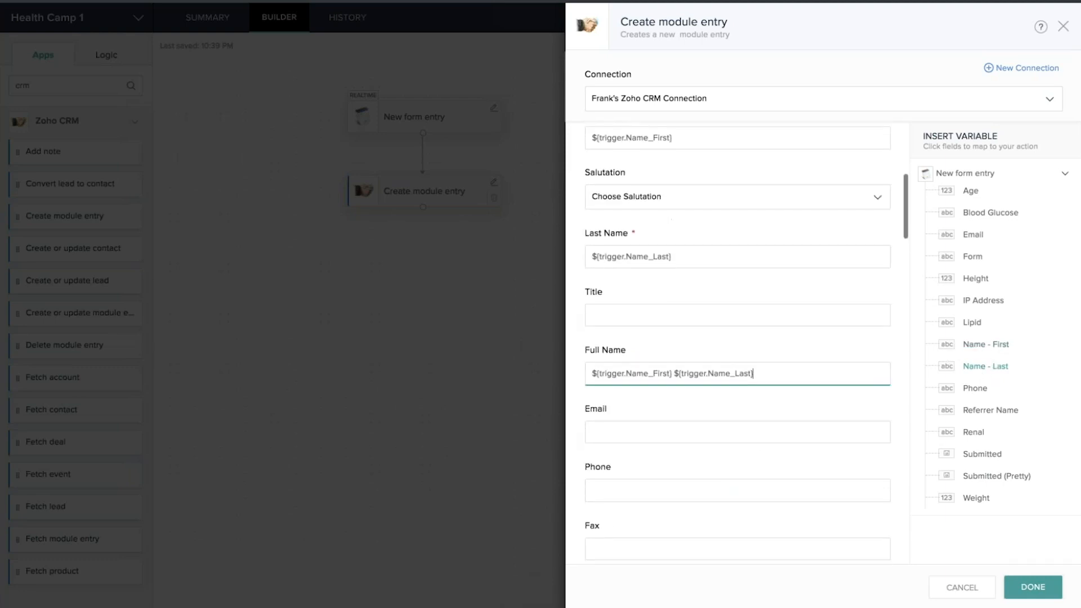
# Map the form's Email and Phone values into Email and Phone, then save the step
pyautogui.click(612, 432)
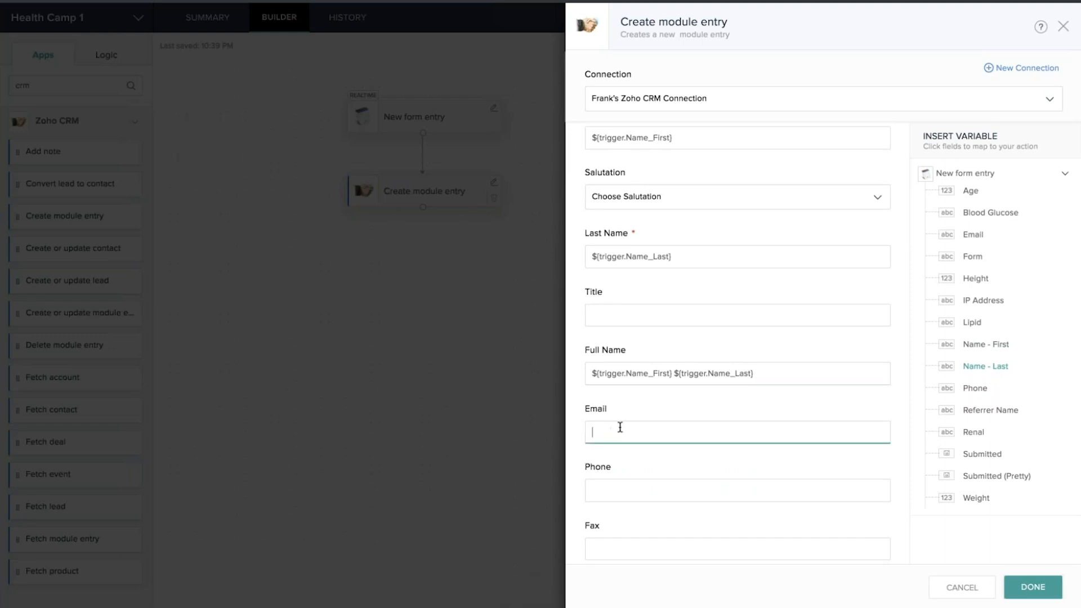
pyautogui.click(973, 234)
pyautogui.scroll(-4, 737, 337)
pyautogui.click(616, 342)
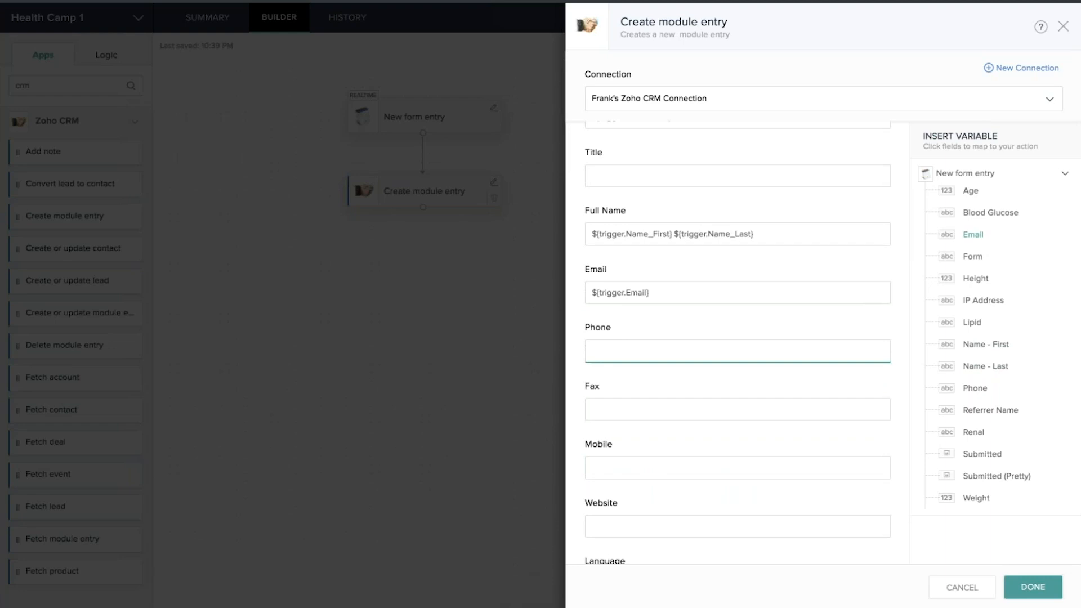
pyautogui.click(974, 388)
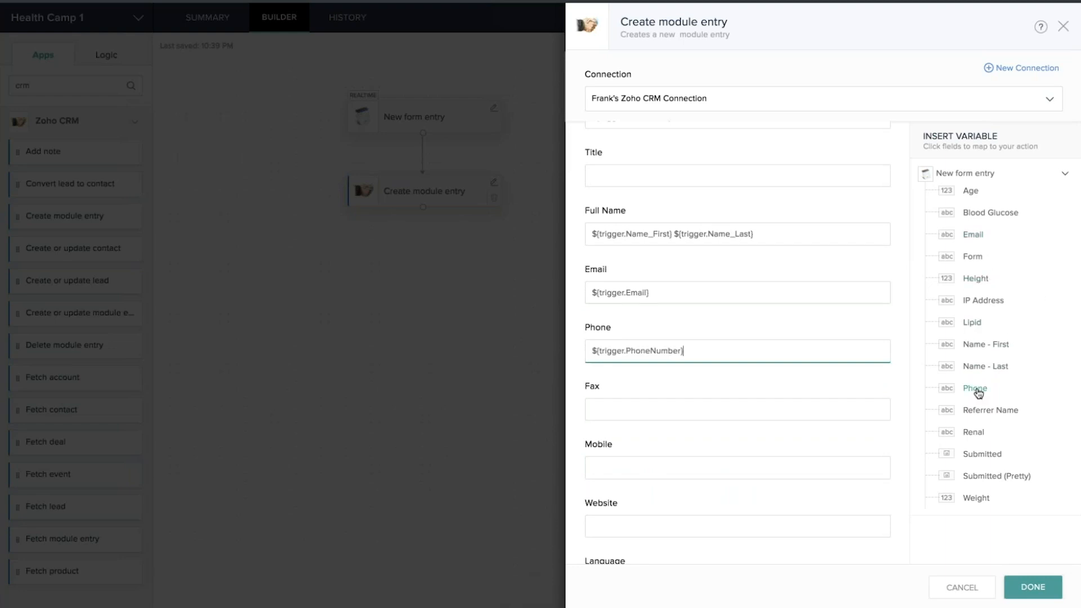
pyautogui.scroll(-3, 726, 415)
pyautogui.scroll(-3, 726, 414)
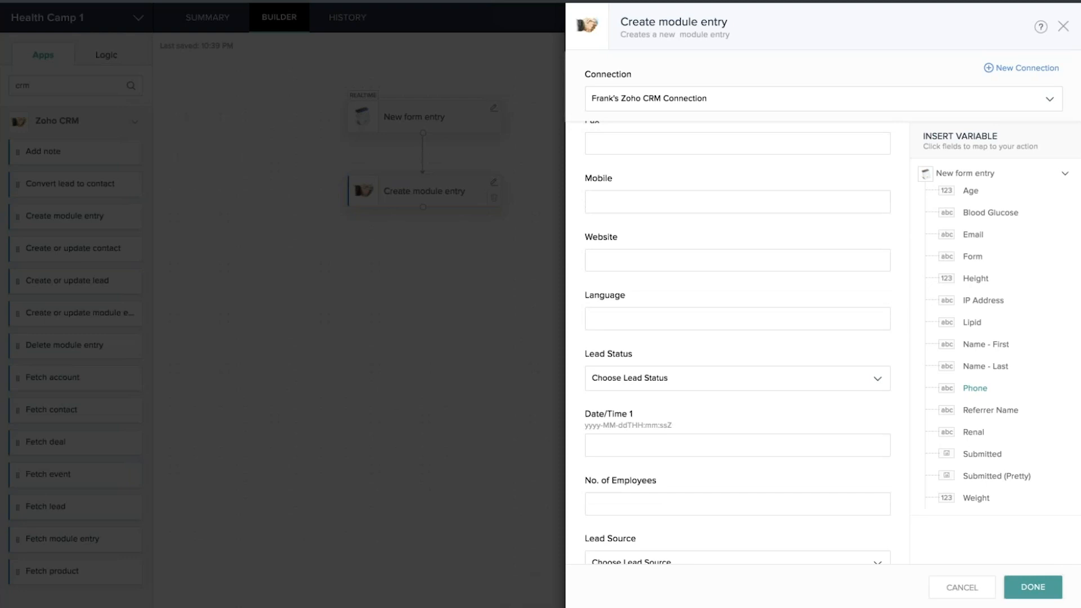
pyautogui.scroll(-1, 743, 288)
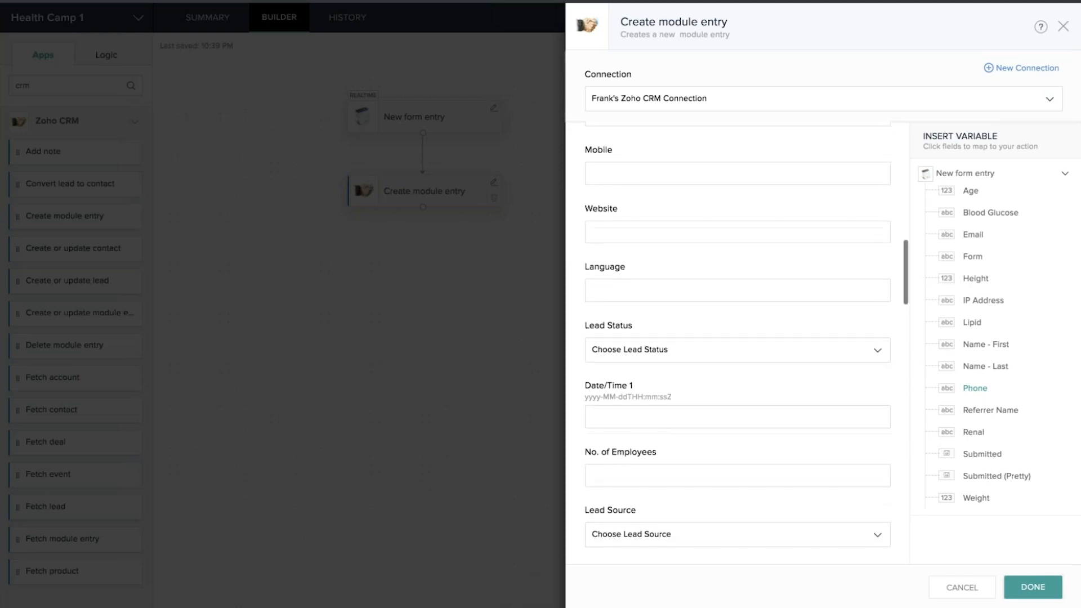
pyautogui.scroll(-5, 738, 338)
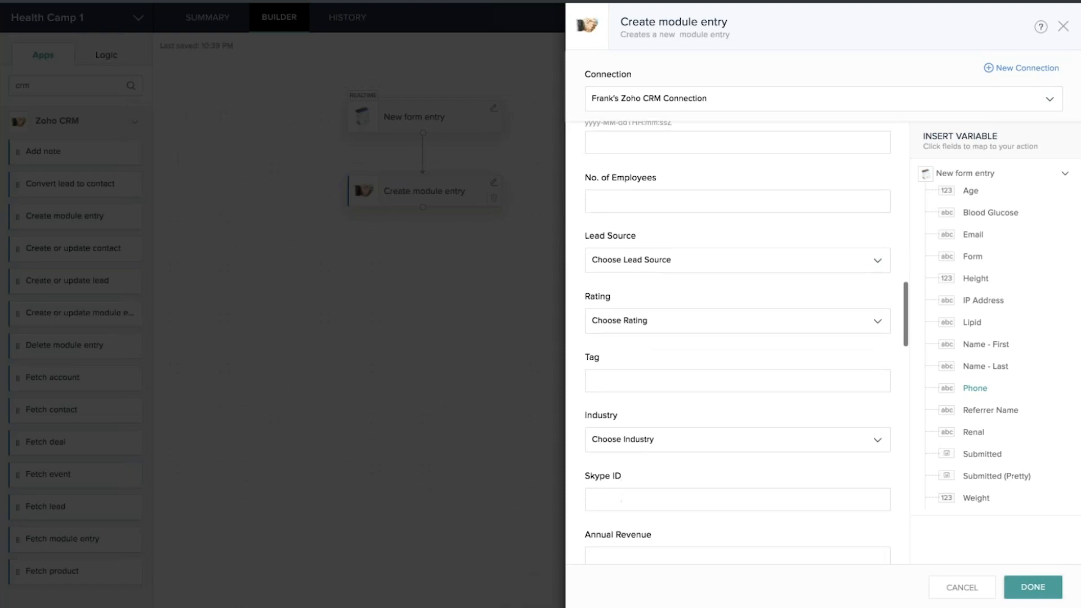
pyautogui.scroll(-8, 737, 337)
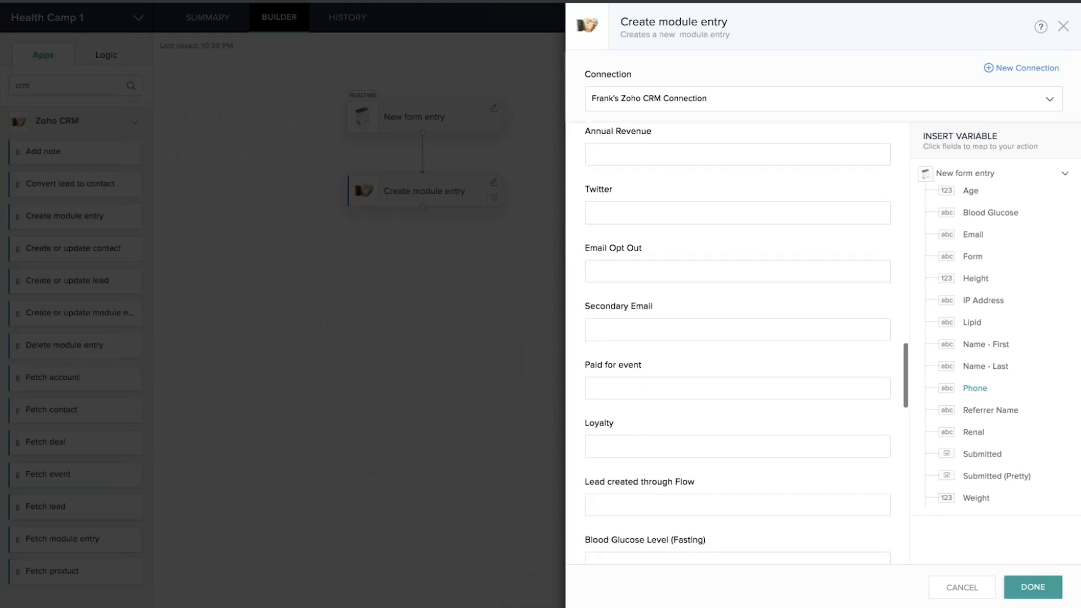
pyautogui.scroll(-17, 737, 338)
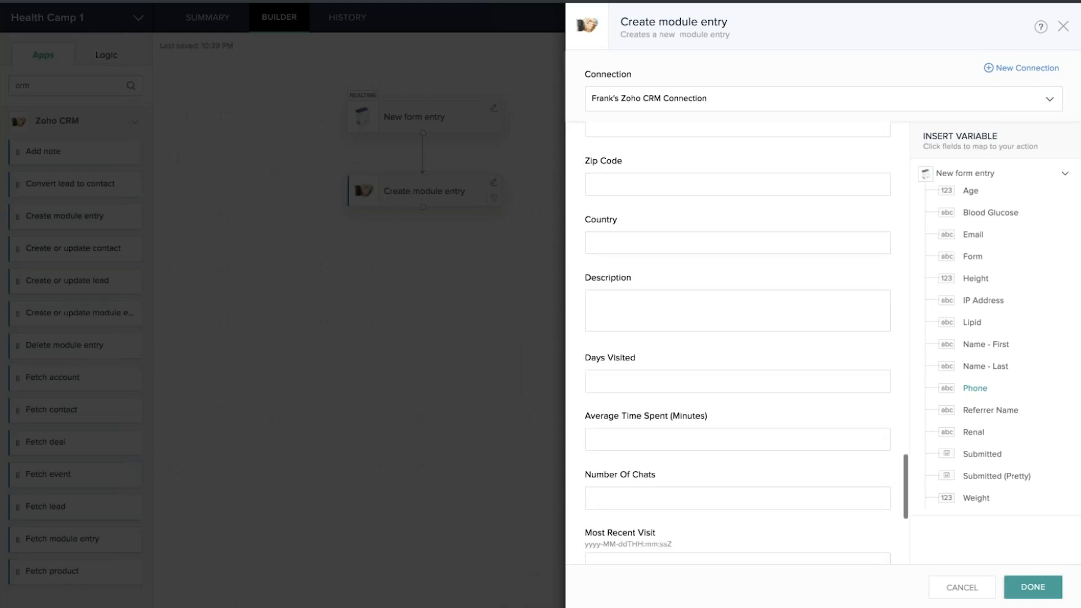
pyautogui.click(1032, 589)
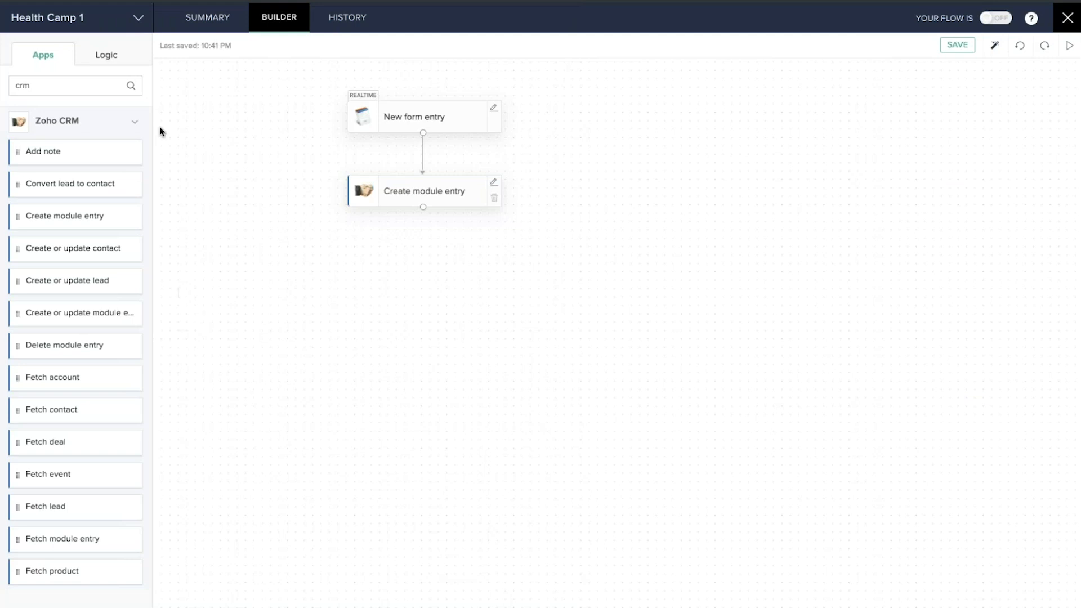
# Search the apps for 'zoho mail' and drag Send email below Create module entry
pyautogui.click(46, 87)
pyautogui.hotkey('ctrl', 'a')
pyautogui.write('zoho mail')
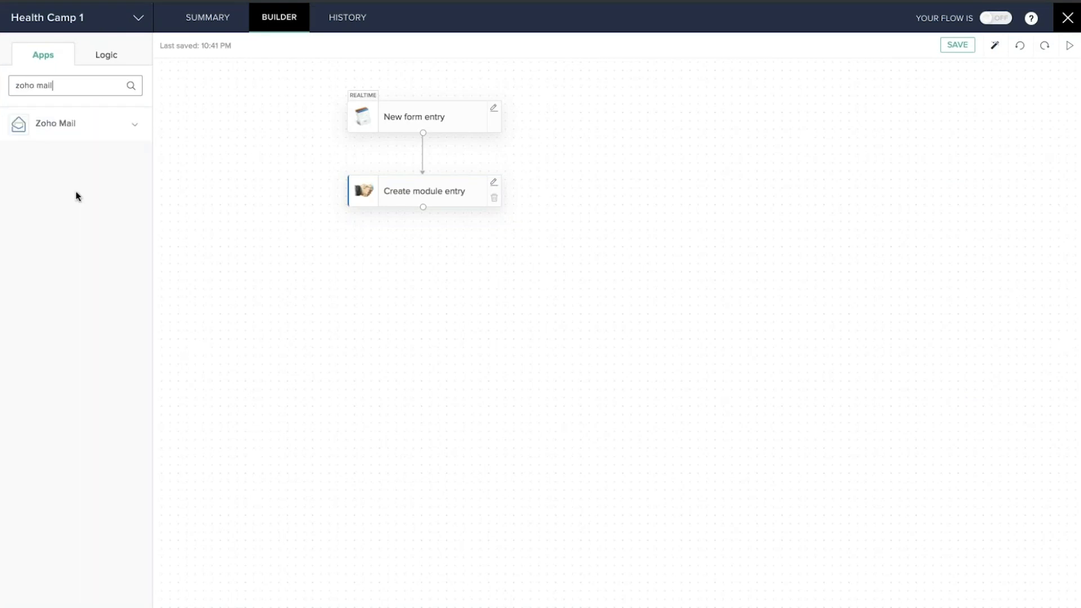
pyautogui.click(94, 123)
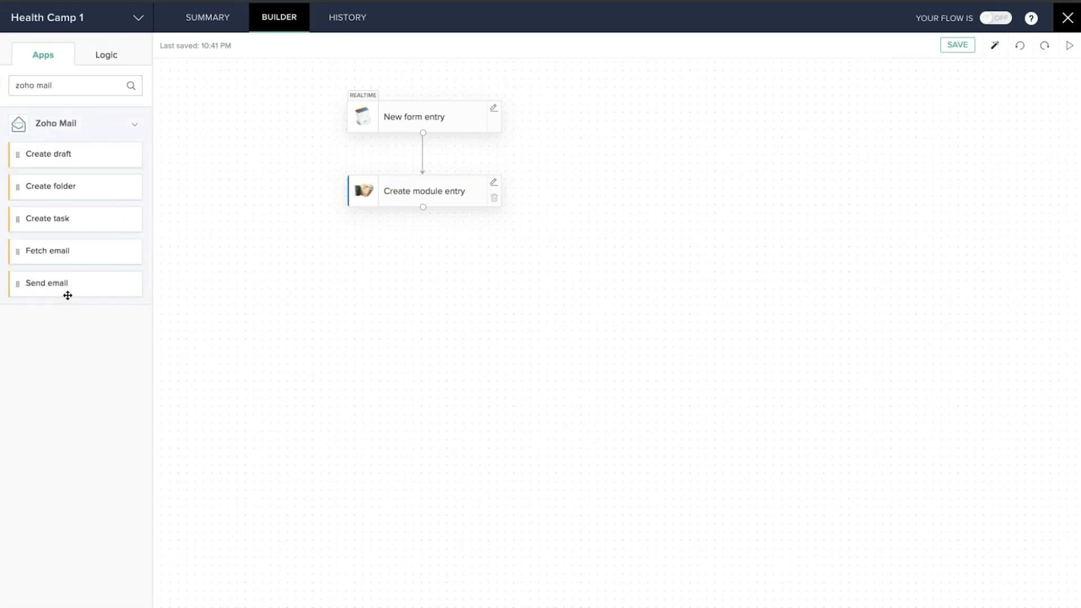
pyautogui.moveTo(57, 284); pyautogui.dragTo(393, 266)
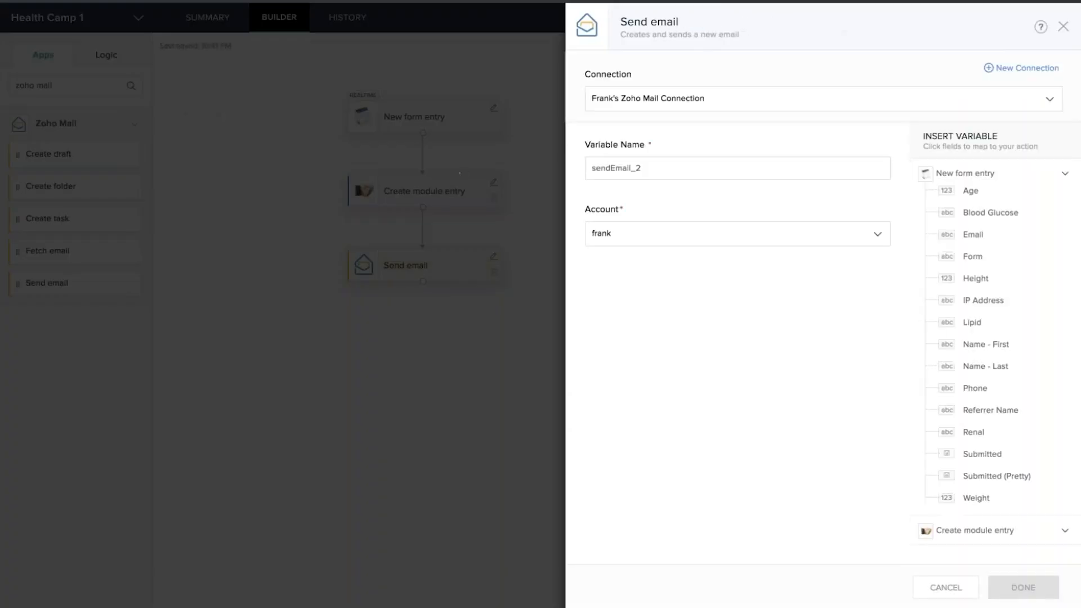
# Address the email to the form's Email, subject 'Zylker healthcamp 2019: Registration details'
pyautogui.scroll(-2, 654, 356)
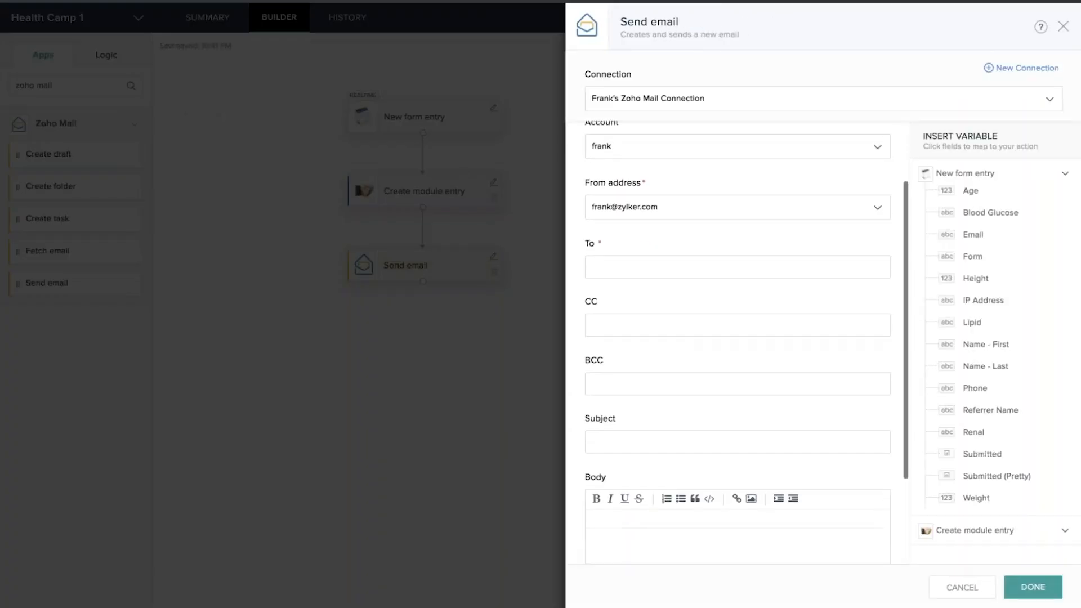
pyautogui.click(610, 259)
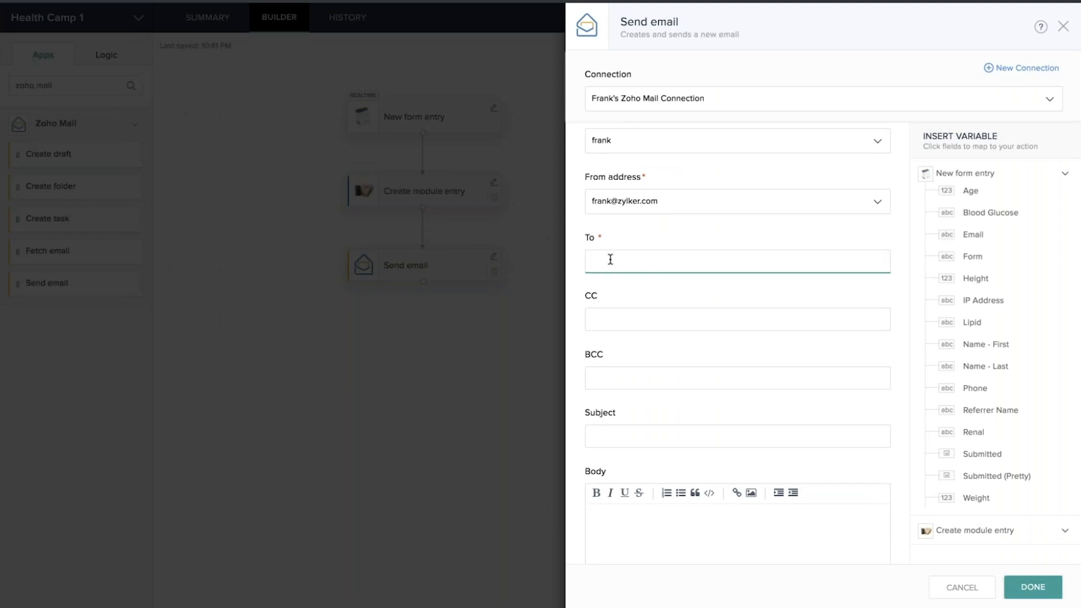
pyautogui.click(973, 235)
pyautogui.scroll(-2, 695, 313)
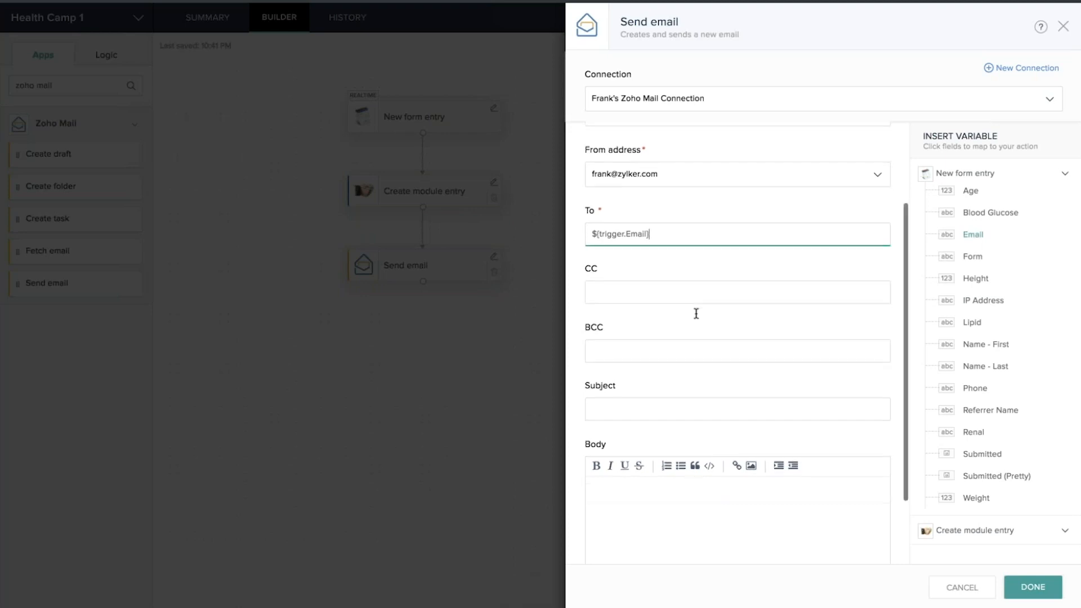
pyautogui.click(605, 332)
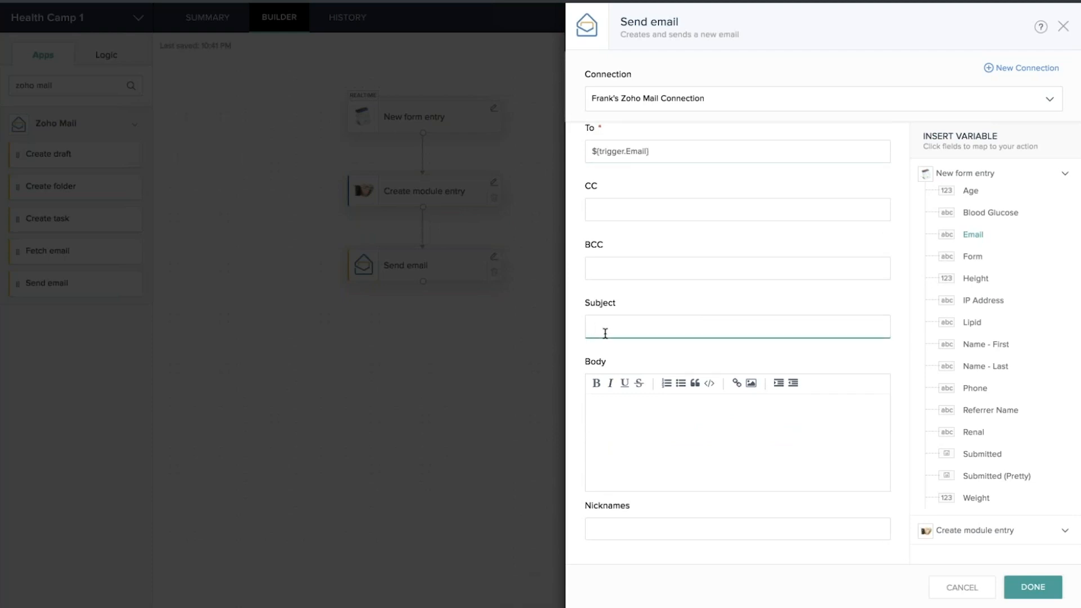
pyautogui.write('Zylker healthcamp 2019: Registration De')
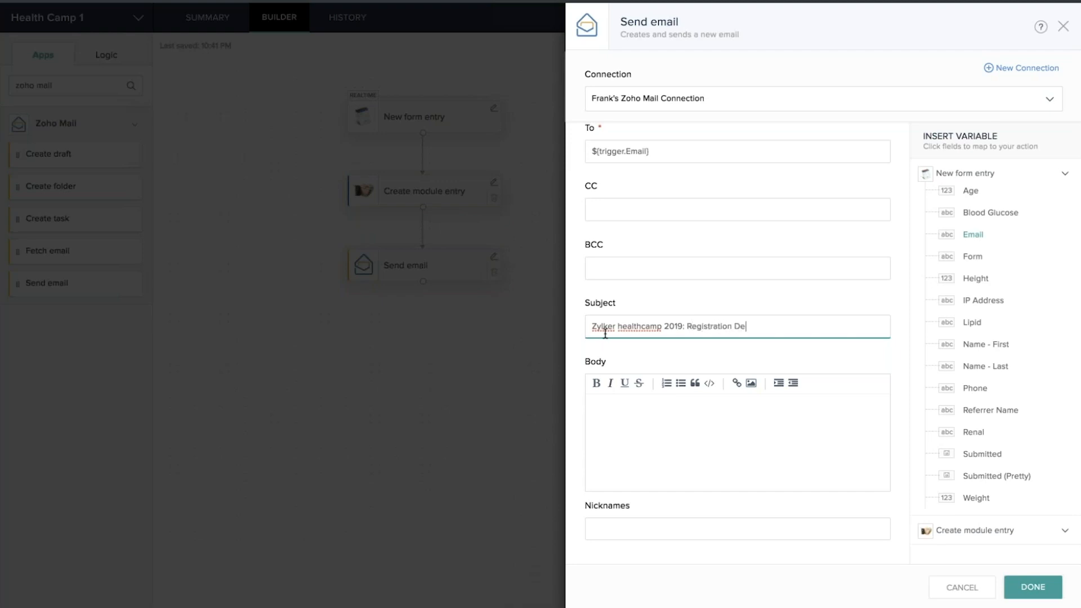
pyautogui.write('tails')
pyautogui.click(739, 324)
pyautogui.press('BackSpace')
pyautogui.write('d')
# Select the prepared email body text to copy into the message
pyautogui.click(630, 414)
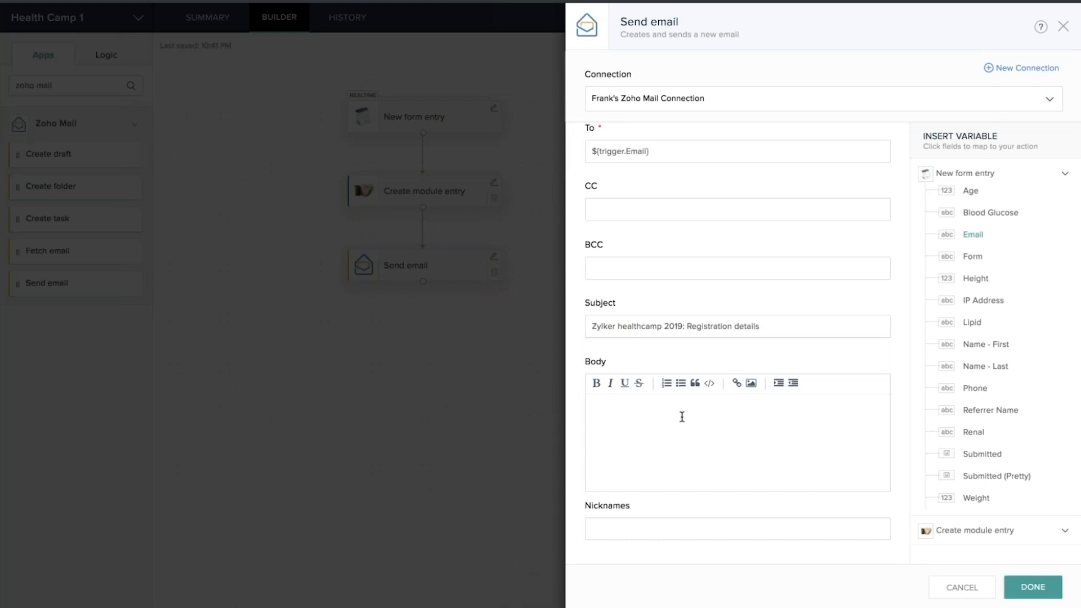
pyautogui.scroll(-1, 681, 416)
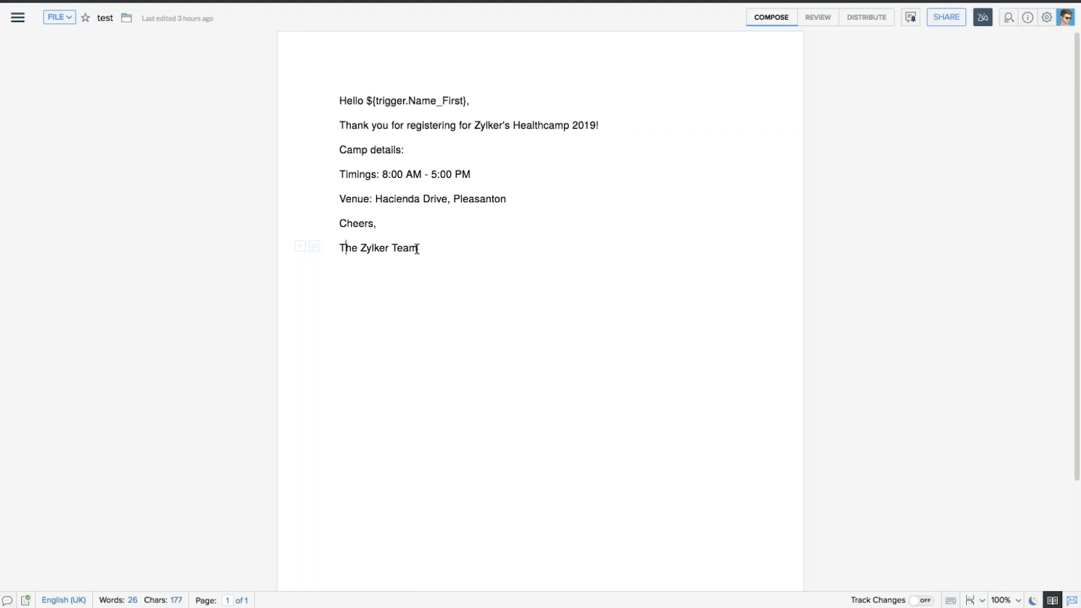
pyautogui.moveTo(417, 249); pyautogui.dragTo(337, 102)
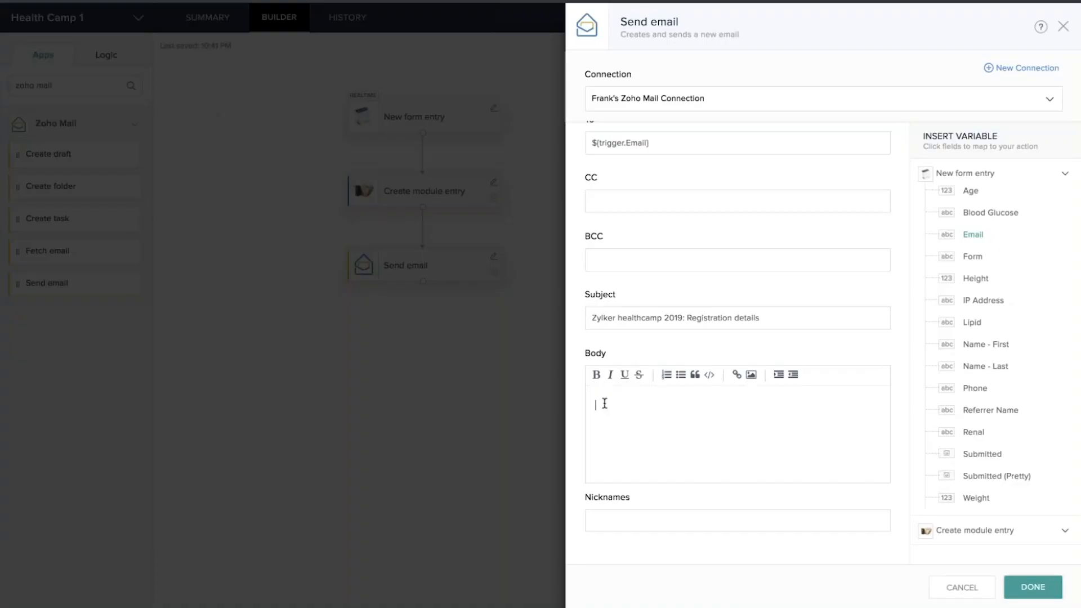
# Paste the prepared body, replace its placeholder with the form's first name after Hello, and save
pyautogui.write("Hello ${trigger.Name_First}, Thank you for registering for Zylker's Healthcamp 2019! Camp details: Timings: 8:00 AM - 5:00 PM Venue: Hacienda Drive, Pleasanton Cheers, The Zylker Team")
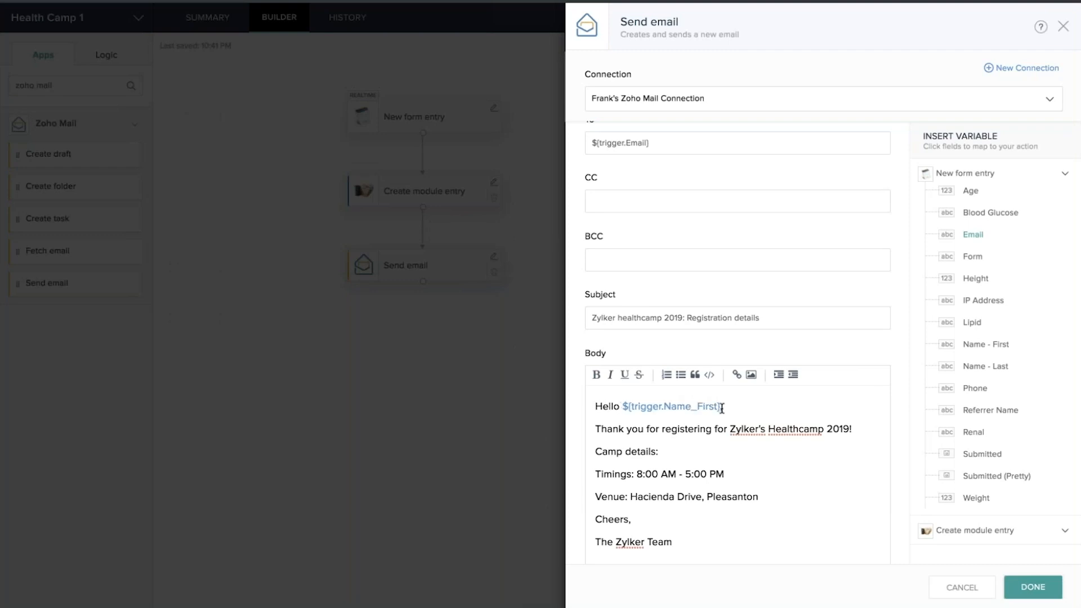
pyautogui.press('BackSpace')
pyautogui.click(991, 347)
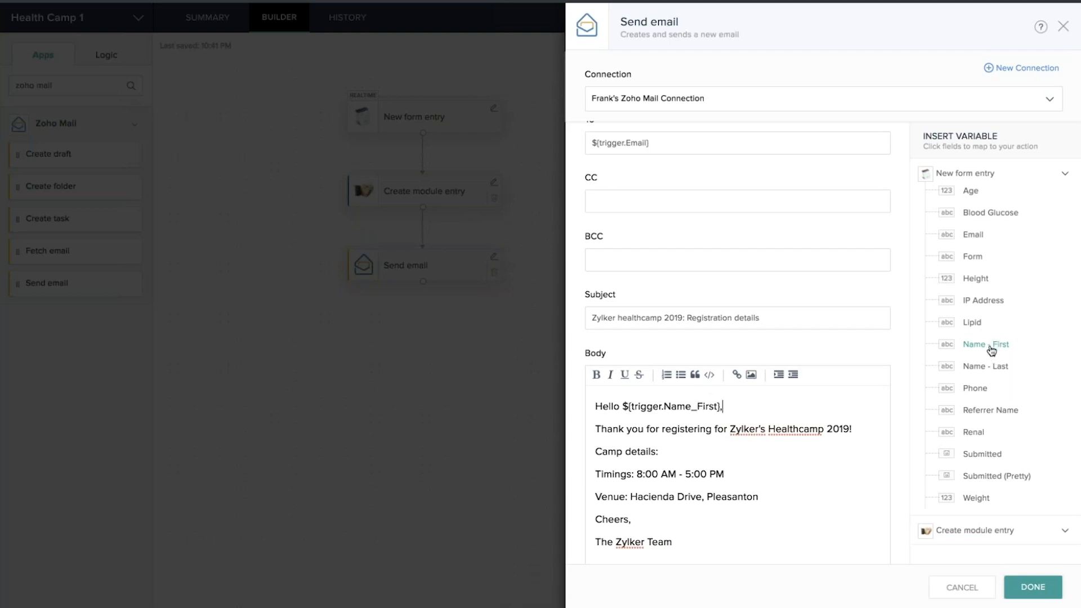
pyautogui.scroll(-2, 801, 492)
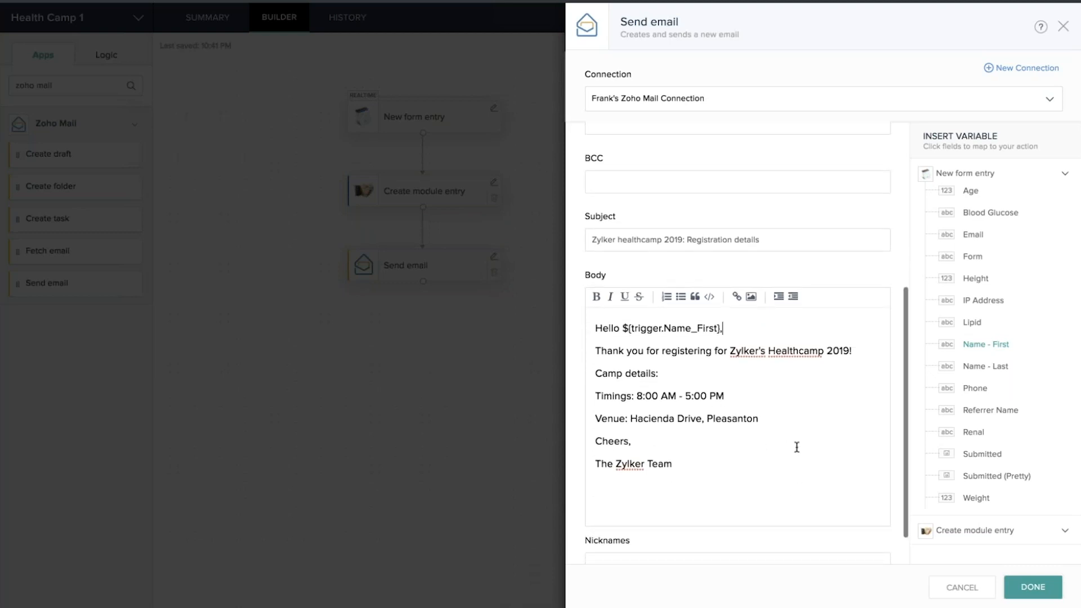
pyautogui.scroll(-1, 796, 446)
pyautogui.click(1033, 587)
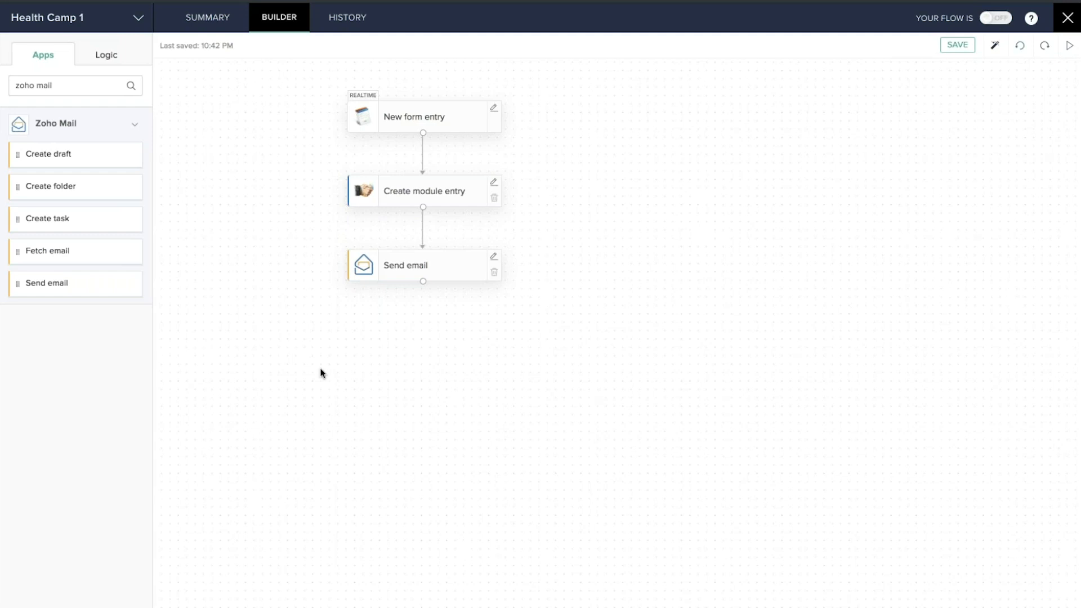
# Remove the link from New form entry to Create module entry and spread the nodes apart
pyautogui.click(422, 164)
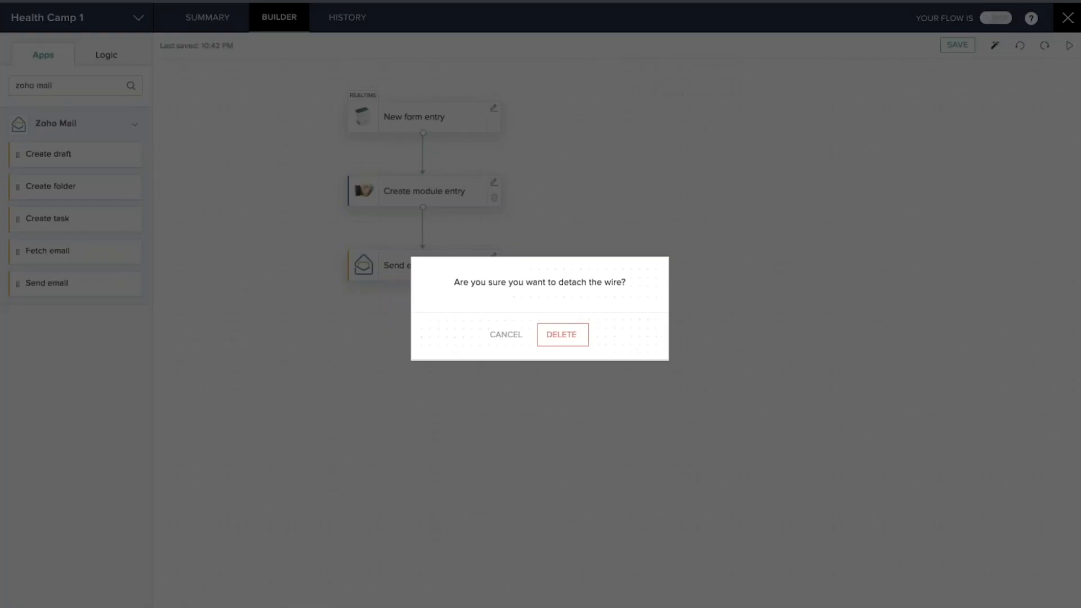
pyautogui.click(559, 340)
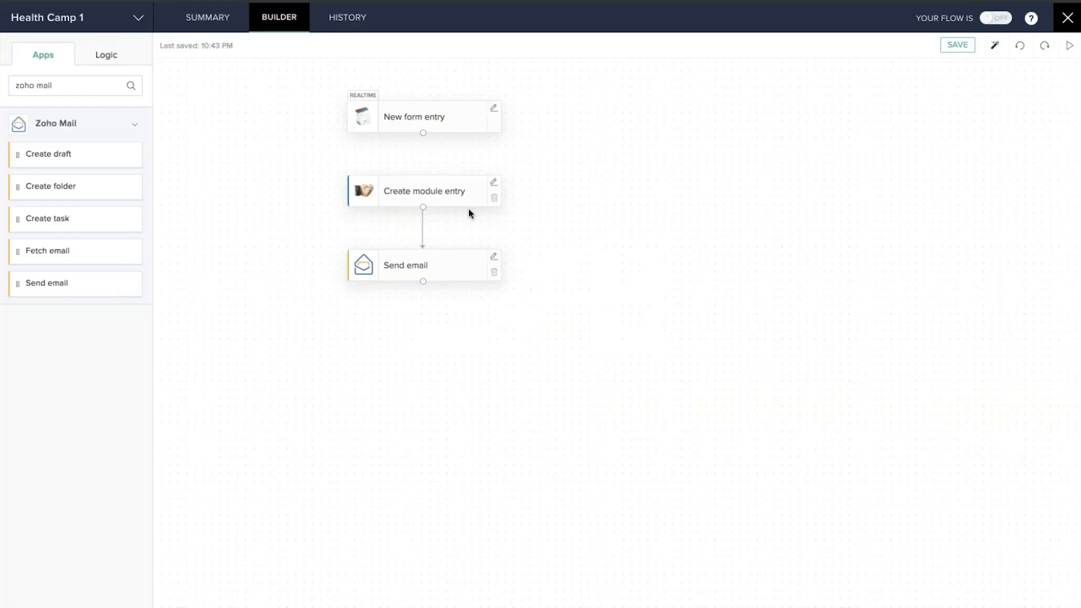
pyautogui.moveTo(484, 179); pyautogui.dragTo(639, 227)
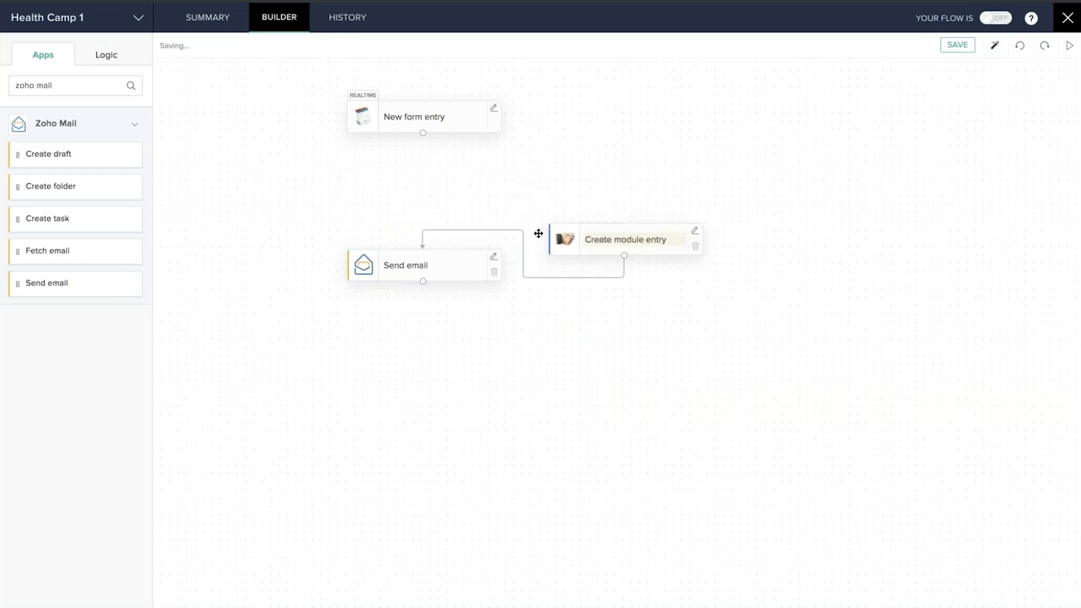
pyautogui.moveTo(451, 254); pyautogui.dragTo(442, 356)
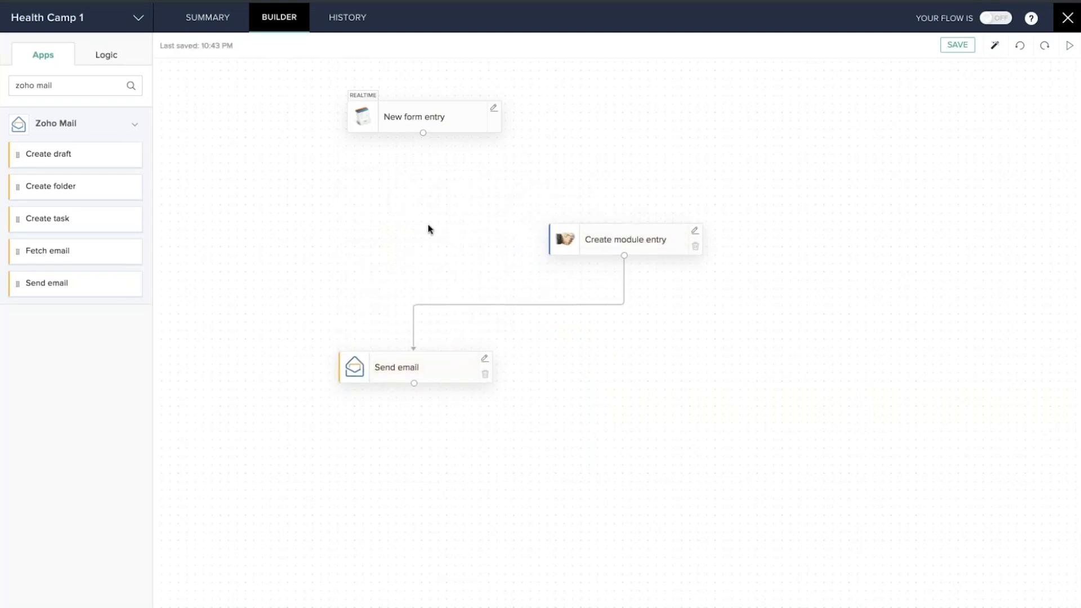
# Search the apps for 'crm' and drop Fetch module entry right below New form entry
pyautogui.click(64, 85)
pyautogui.hotkey('ctrl', 'a')
pyautogui.press('BackSpace')
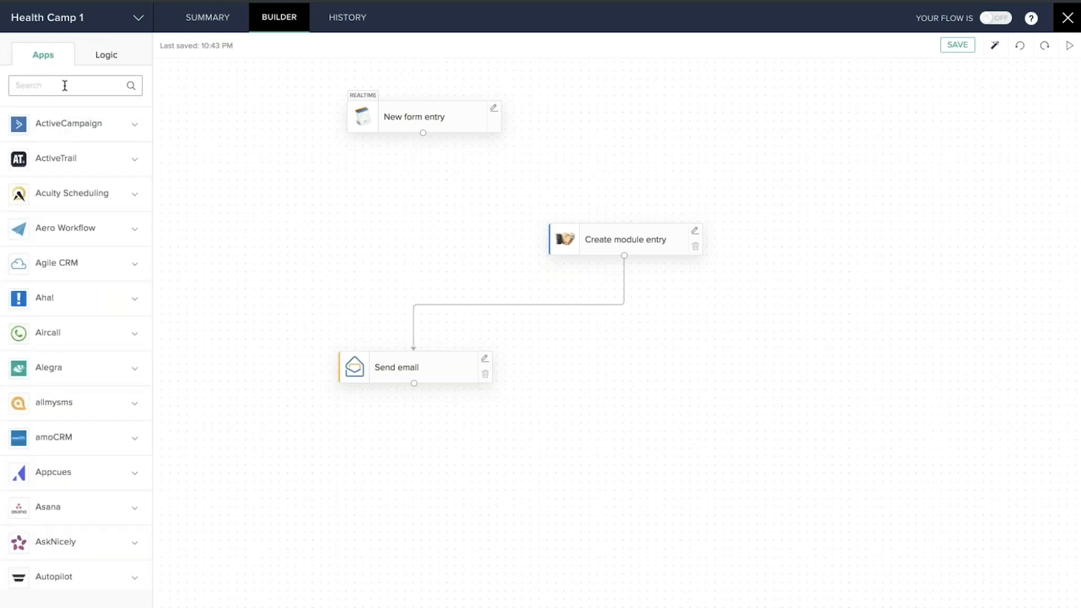
pyautogui.write('crm')
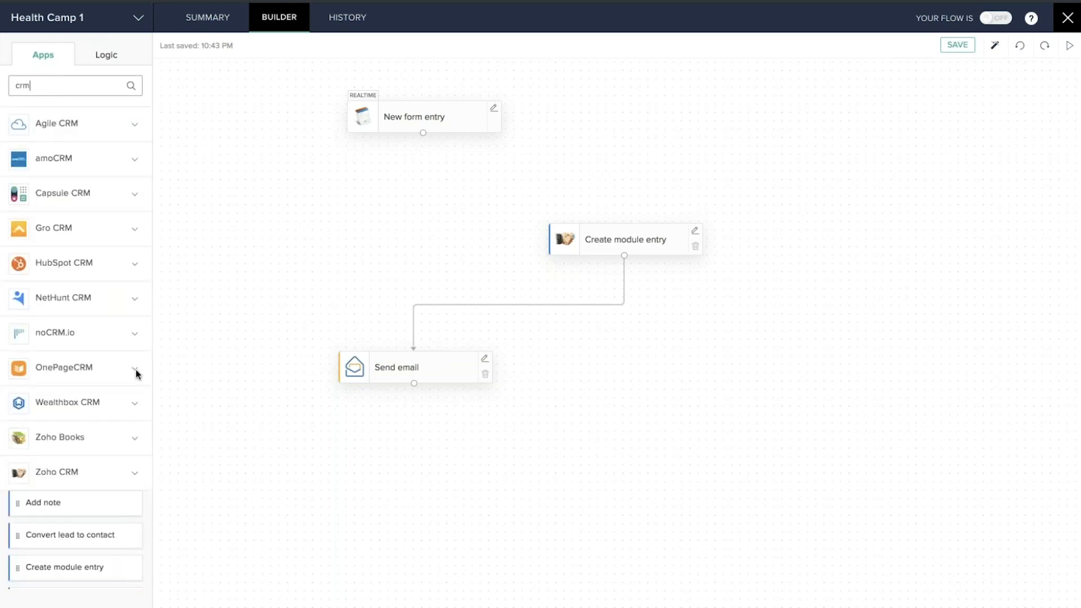
pyautogui.scroll(-4, 111, 341)
pyautogui.scroll(-5, 114, 340)
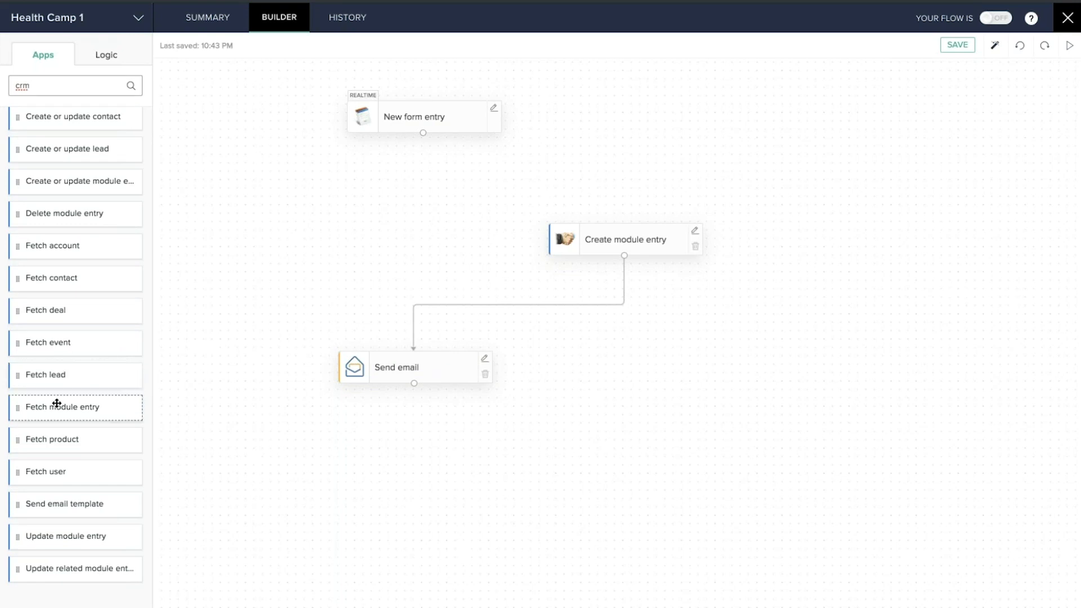
pyautogui.moveTo(51, 409); pyautogui.dragTo(397, 191)
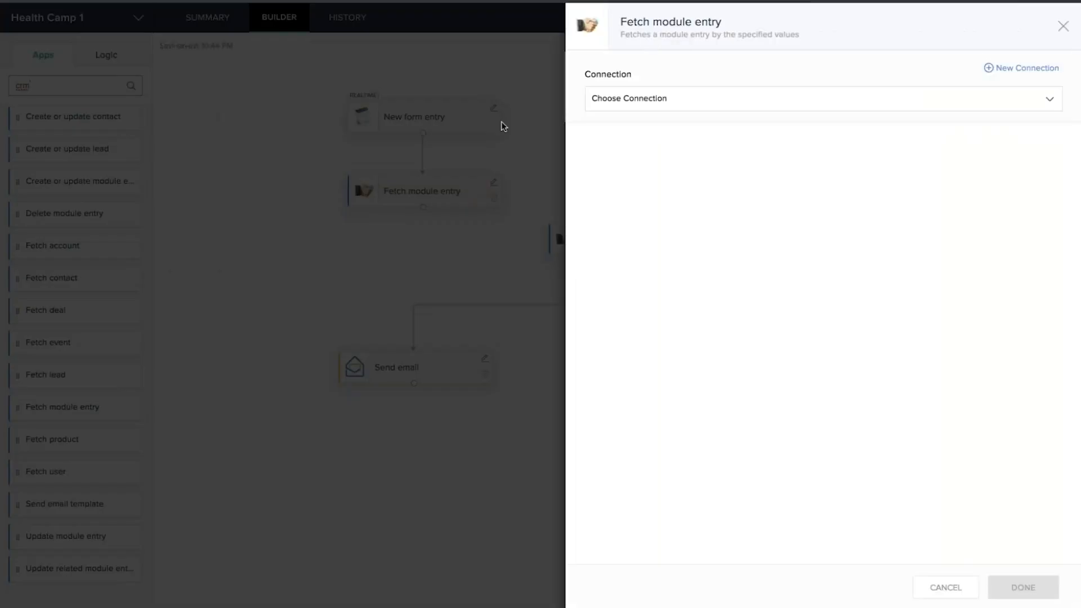
# Use the first Zoho CRM connection, the Leads module and the Standard layout
pyautogui.click(721, 98)
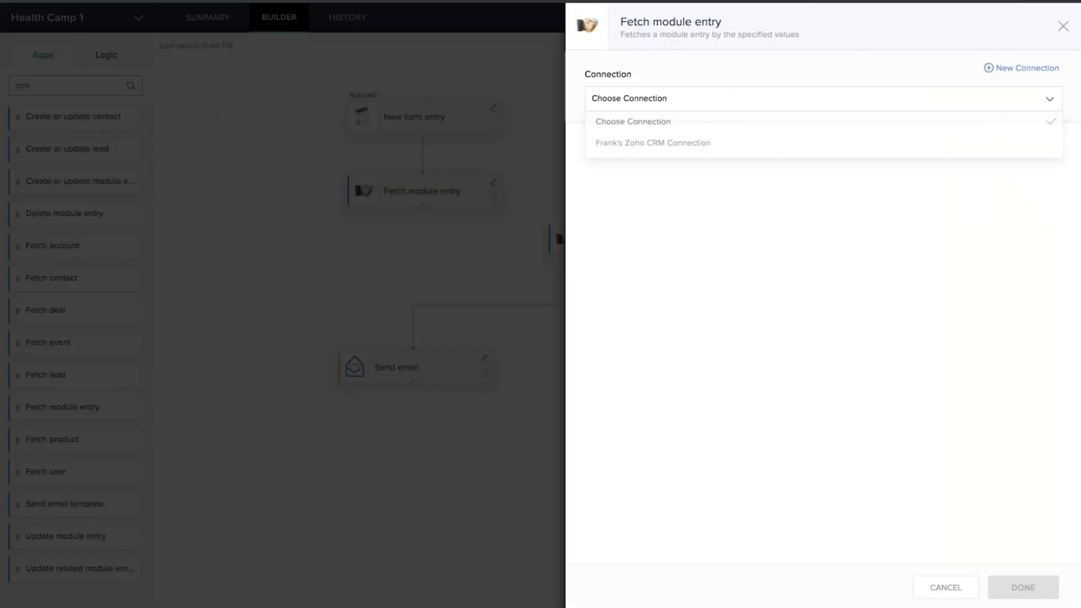
pyautogui.click(701, 144)
pyautogui.click(667, 233)
pyautogui.click(609, 279)
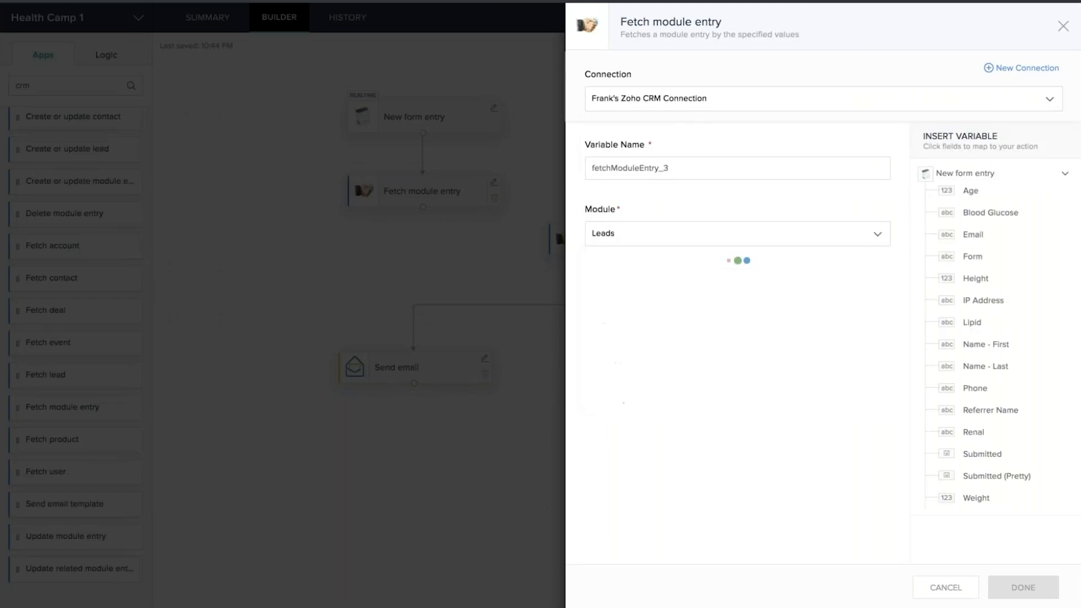
pyautogui.click(682, 301)
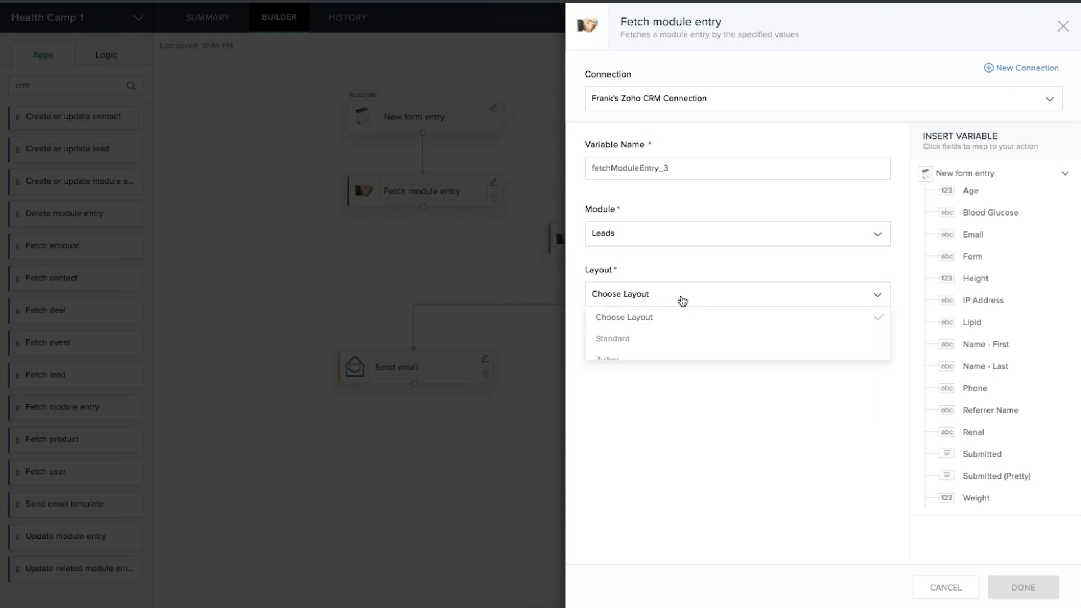
pyautogui.click(621, 341)
pyautogui.scroll(-2, 788, 370)
pyautogui.scroll(-5, 788, 370)
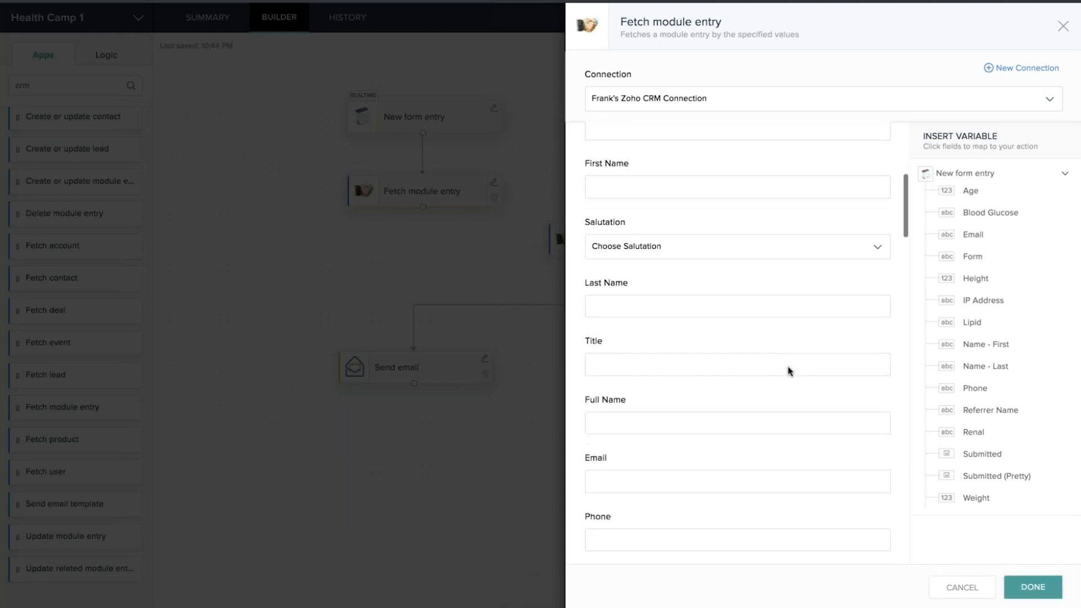
pyautogui.scroll(-2, 789, 370)
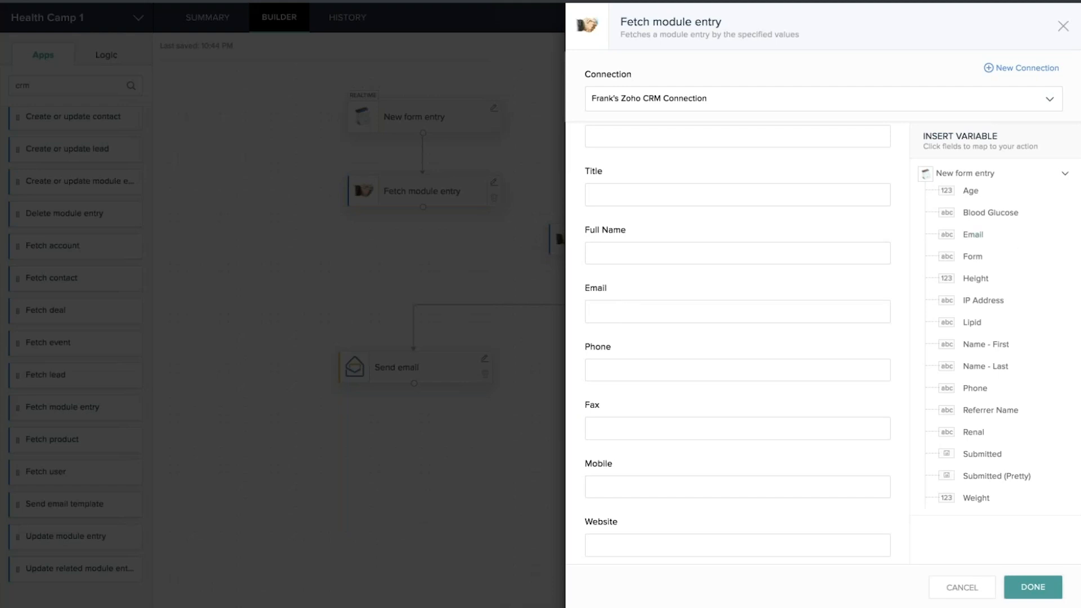
# Set the Email lookup field to the form entry's Email and save the step
pyautogui.click(608, 311)
pyautogui.click(973, 235)
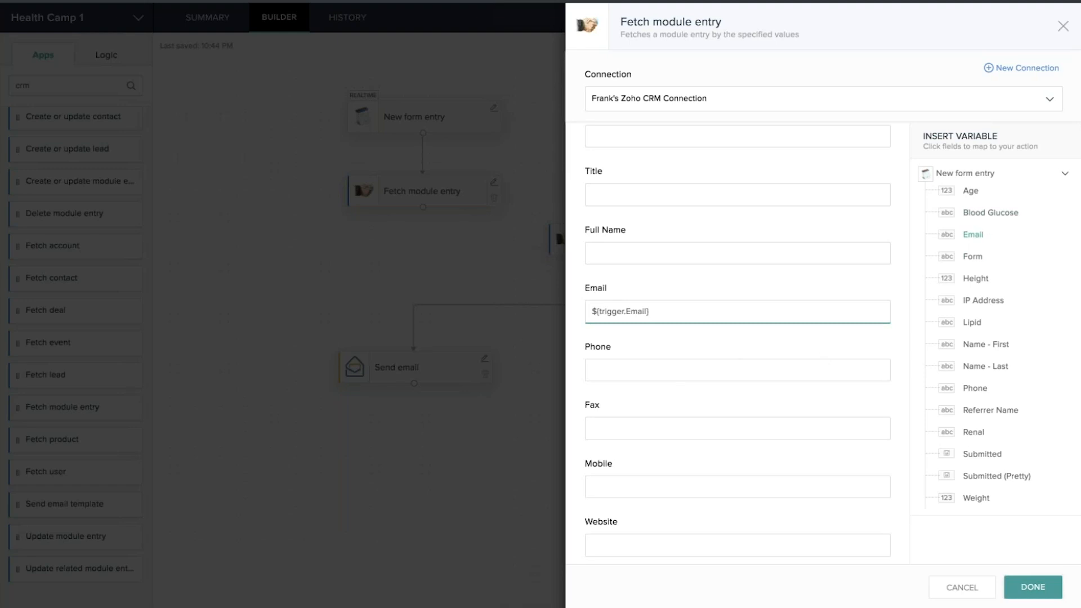
pyautogui.click(1032, 589)
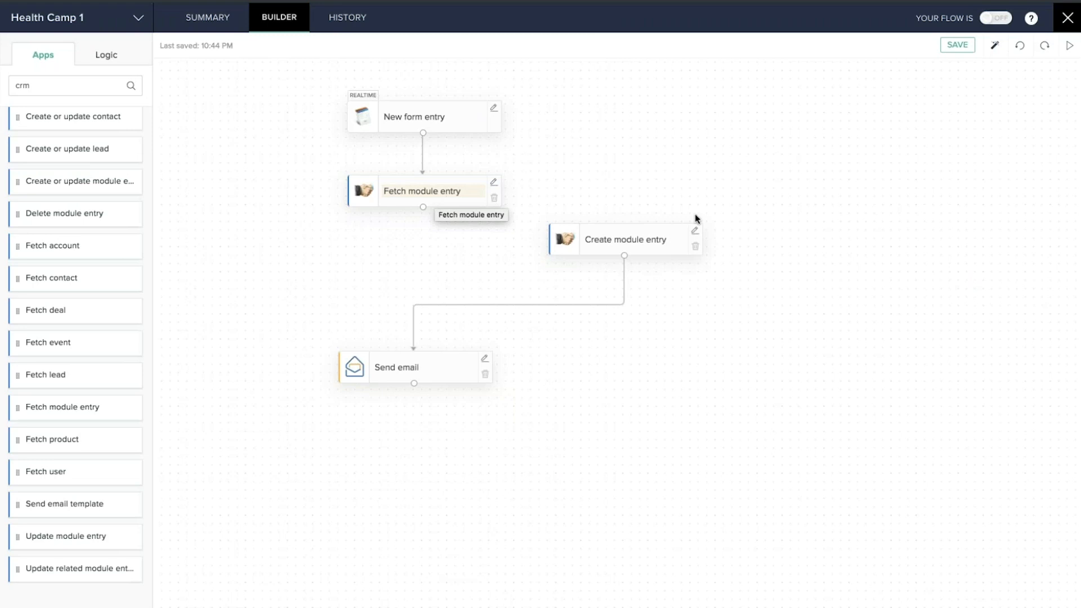
# Move Create module entry aside and drop a Logic Decision step below Fetch module entry
pyautogui.moveTo(632, 227); pyautogui.dragTo(750, 287)
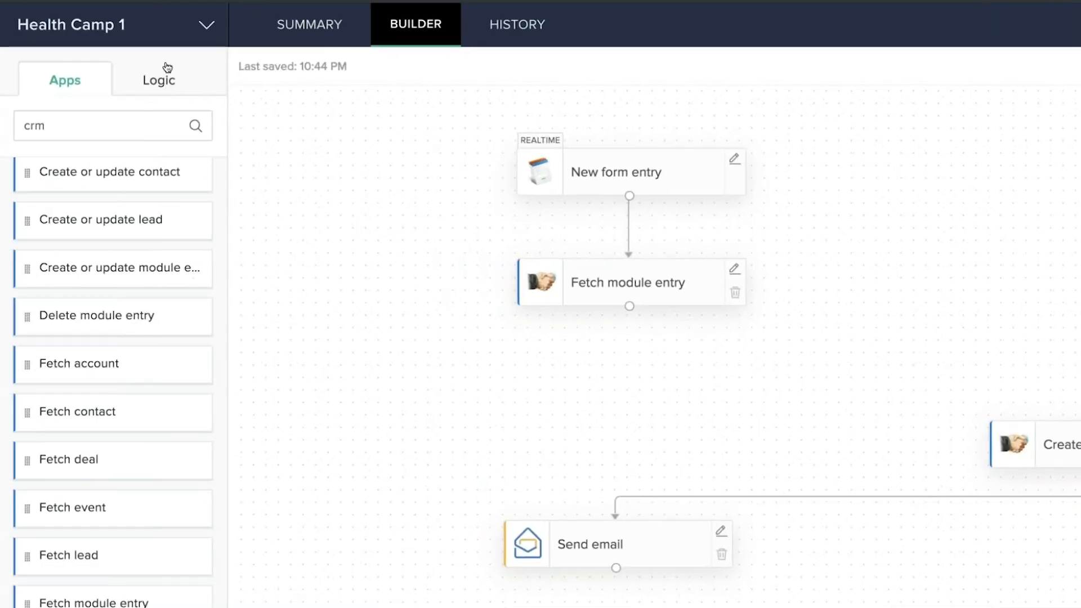
pyautogui.click(161, 81)
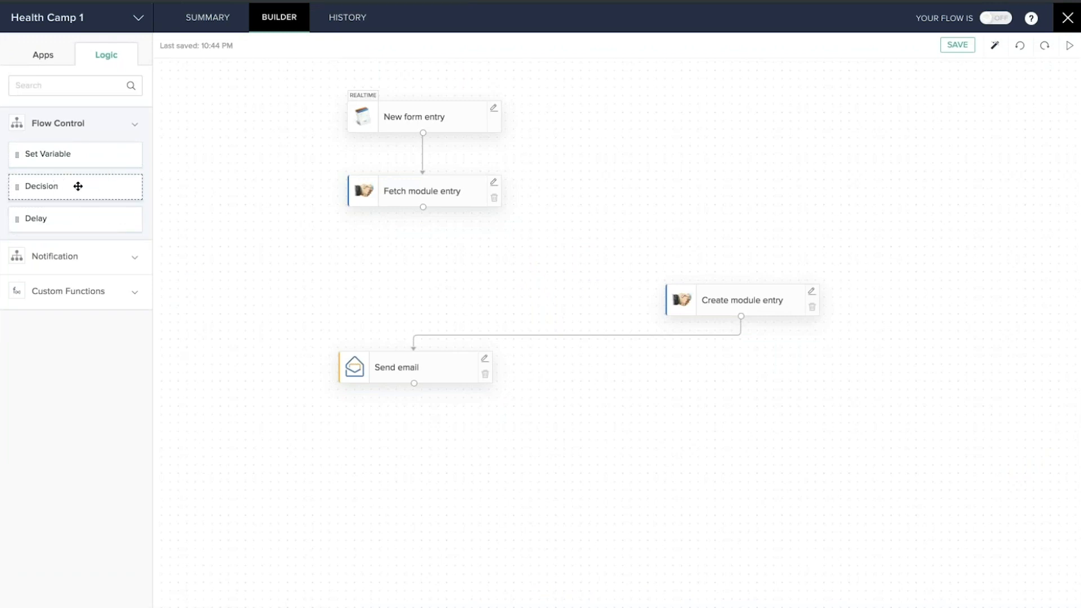
pyautogui.moveTo(41, 186); pyautogui.dragTo(387, 260)
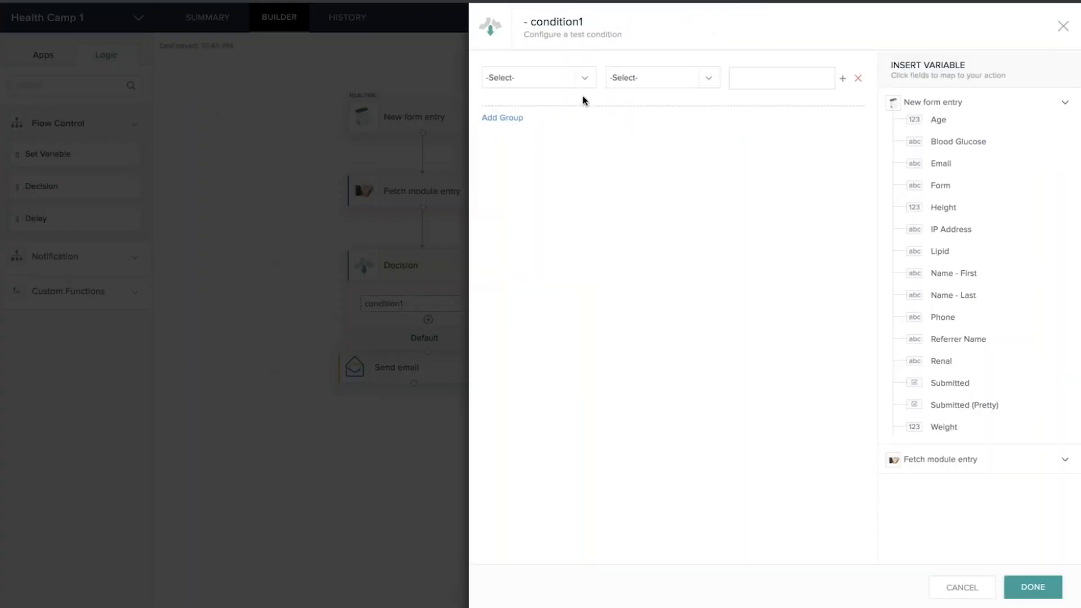
# Set condition1 to test the Email field with the 'not equals' operator
pyautogui.click(560, 78)
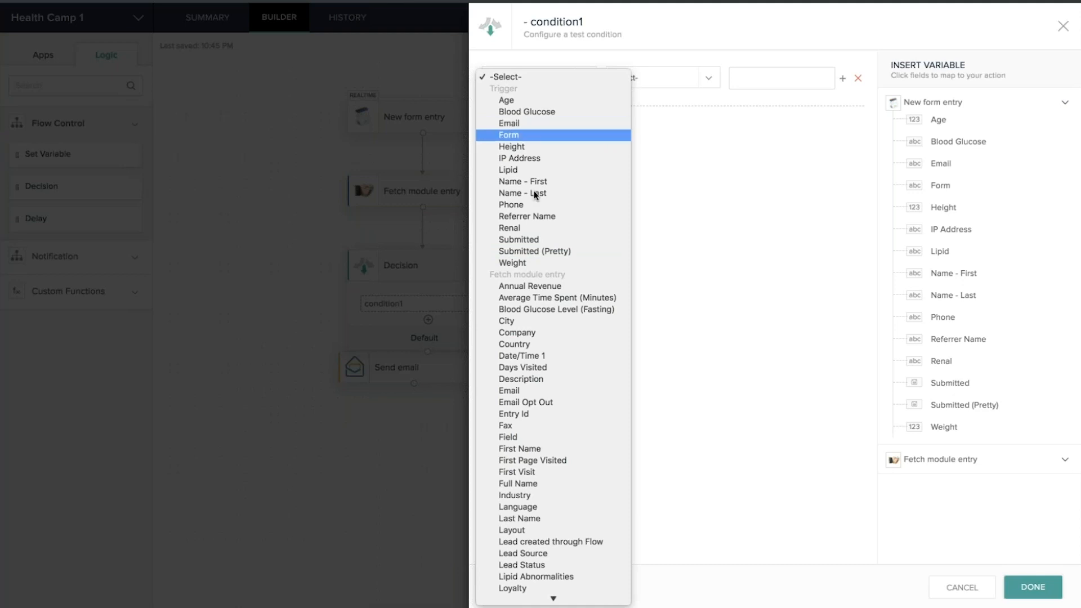
pyautogui.click(522, 123)
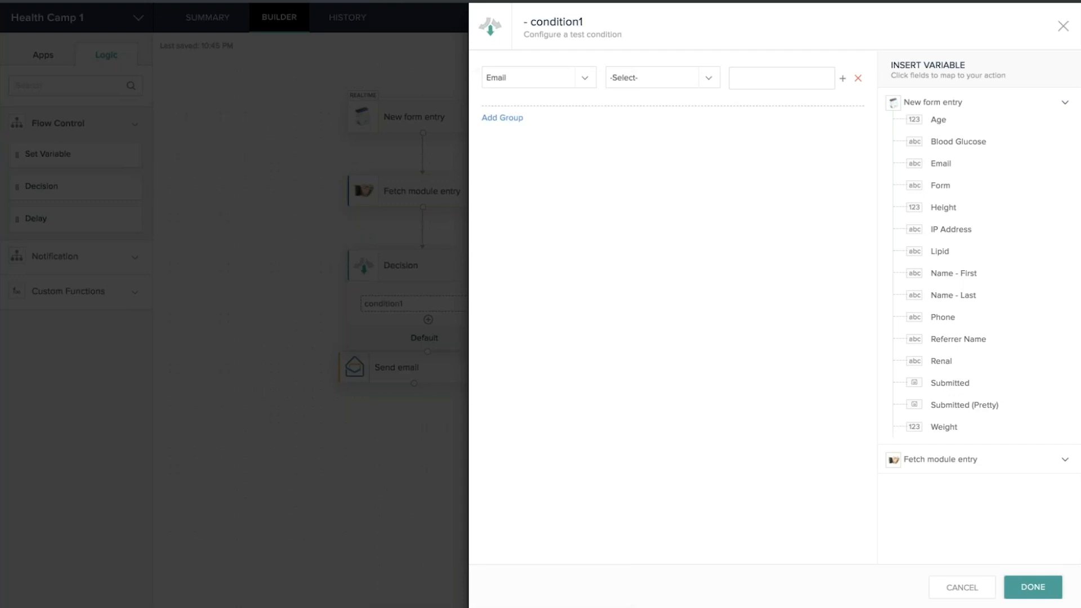
pyautogui.click(683, 75)
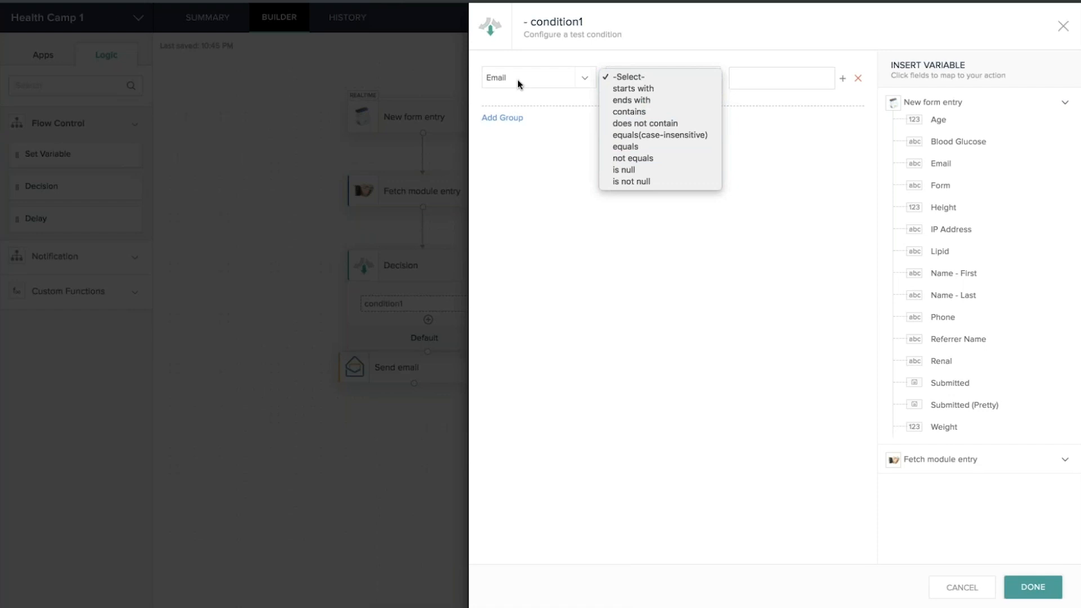
pyautogui.click(643, 159)
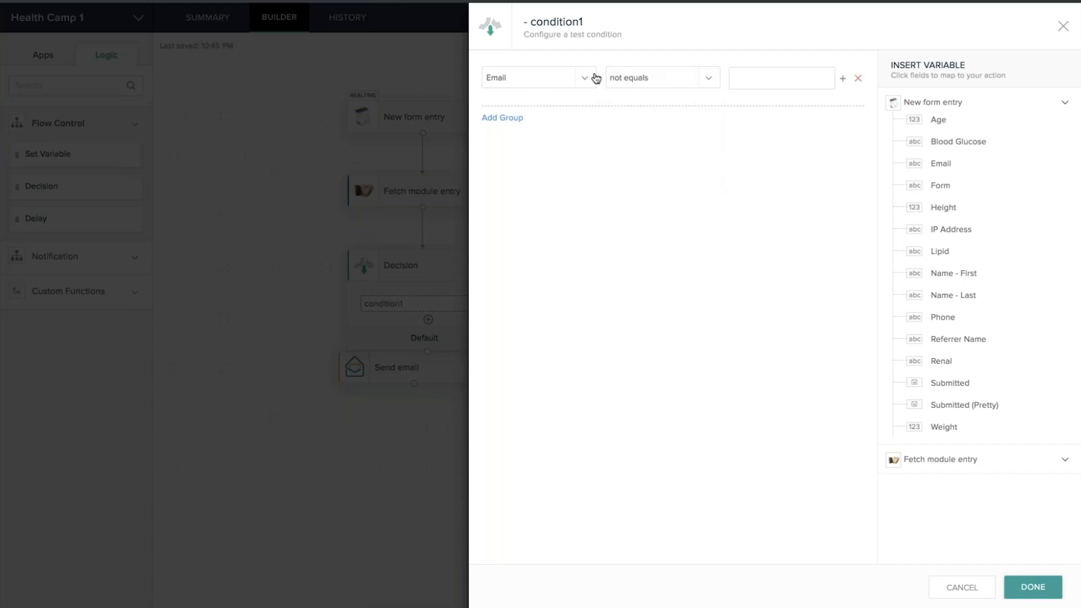
# Insert the Fetch module entry's Email variable as the comparison value and save the Decision
pyautogui.click(752, 79)
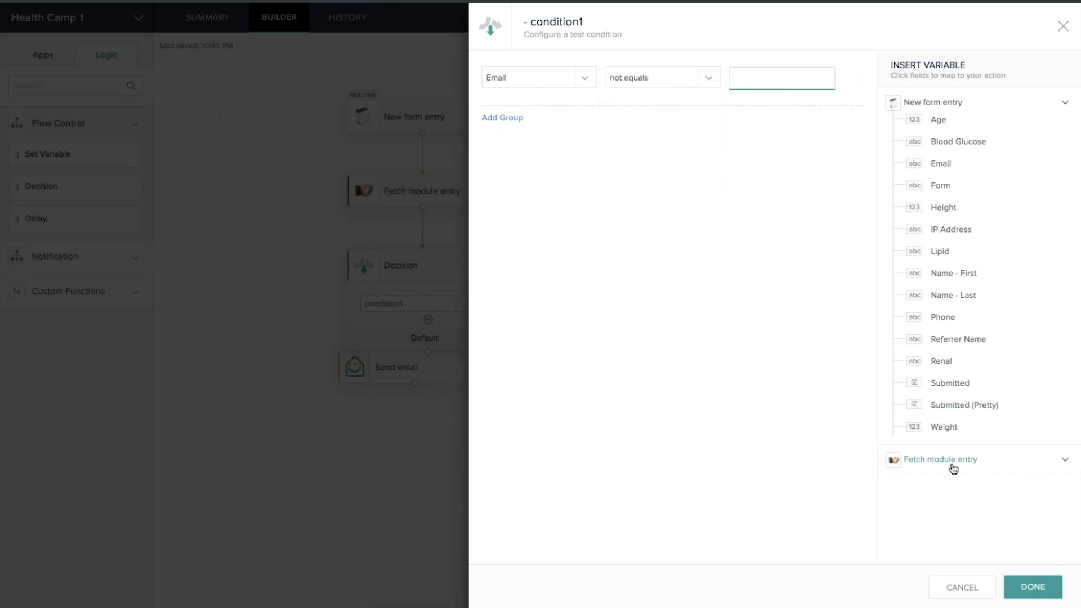
pyautogui.click(944, 107)
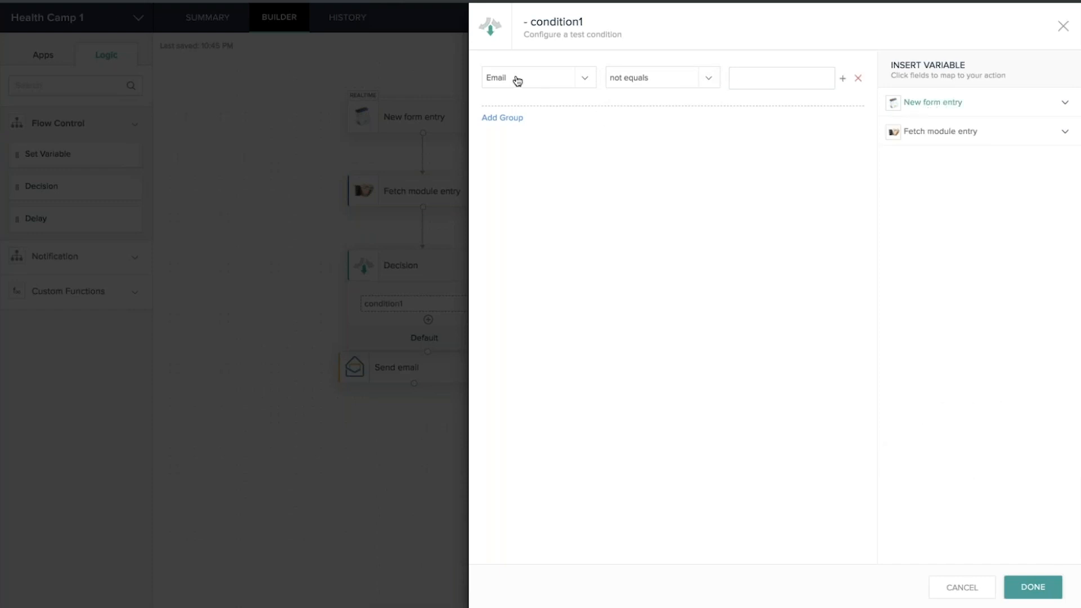
pyautogui.click(747, 77)
pyautogui.click(950, 133)
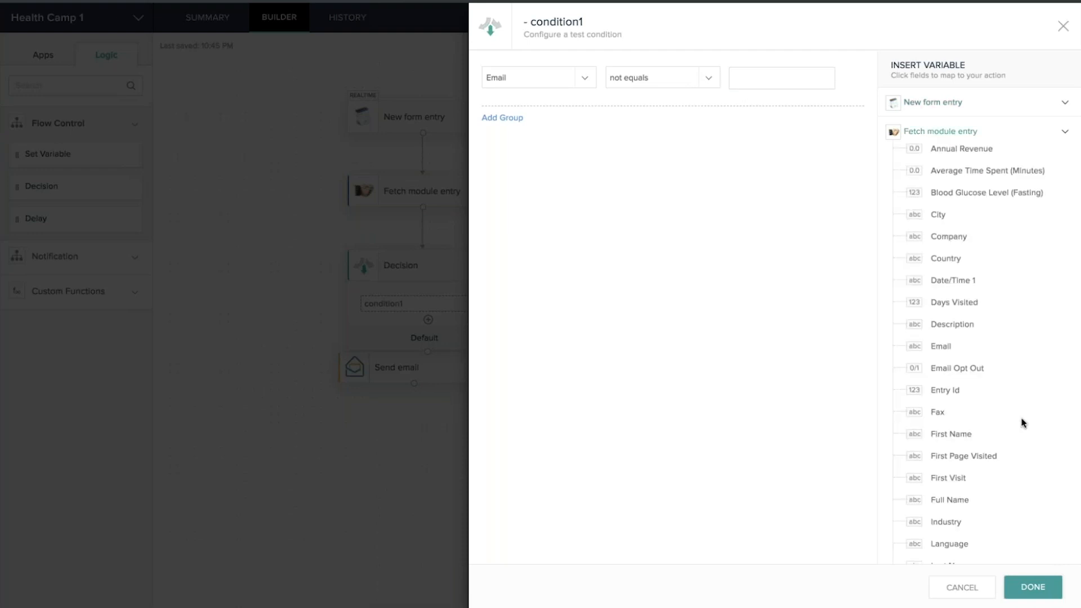
pyautogui.scroll(-3, 997, 377)
pyautogui.scroll(-7, 997, 377)
pyautogui.scroll(4, 997, 383)
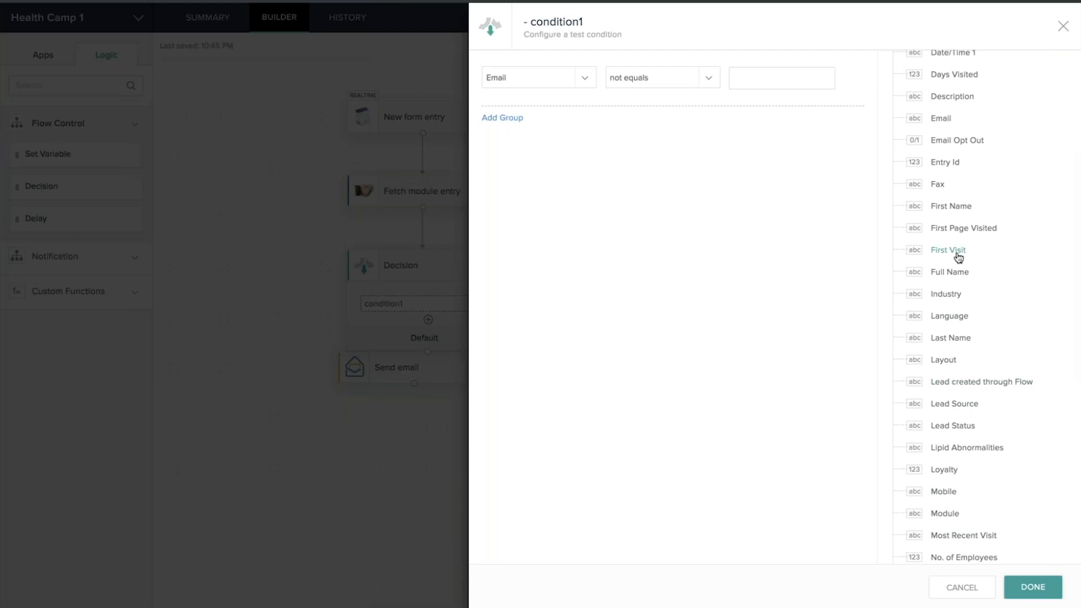
pyautogui.scroll(1, 948, 166)
pyautogui.click(940, 144)
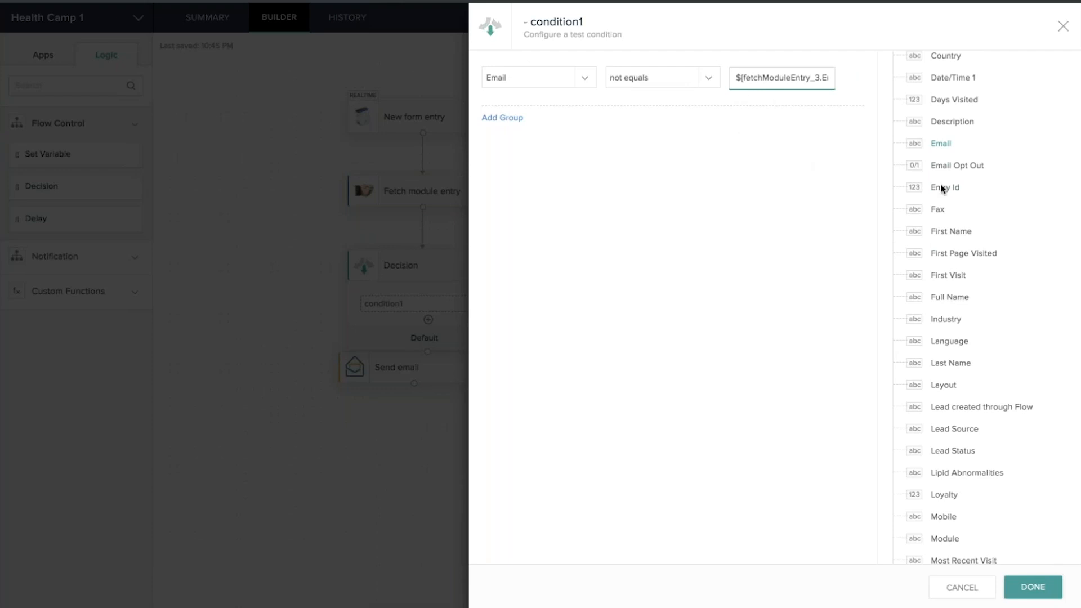
pyautogui.click(1039, 587)
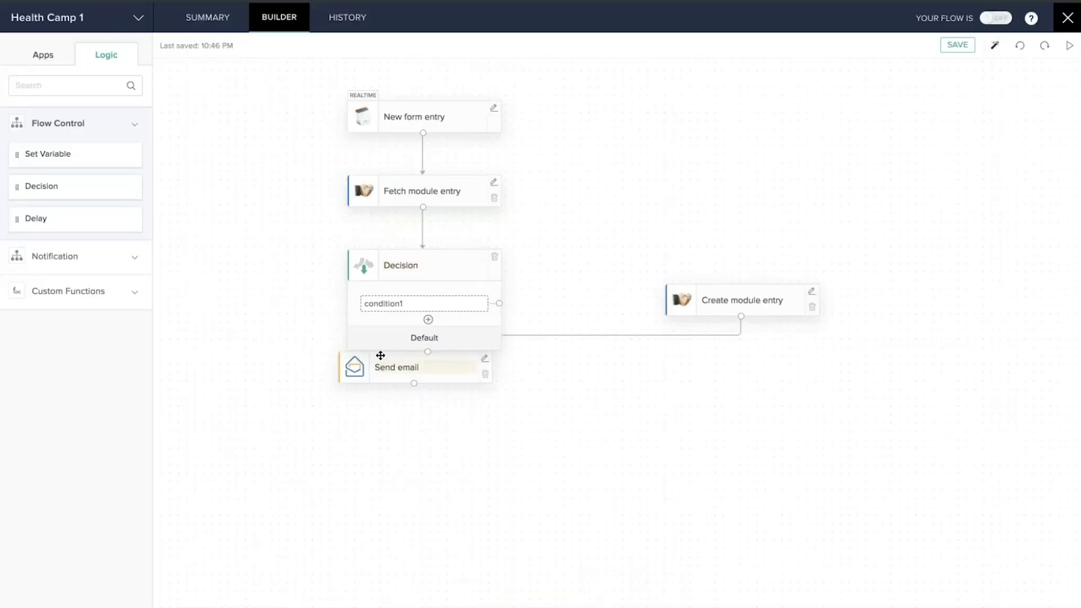
# Move Send email lower, wire condition1 to Create module entry, and reconnect that to Send email
pyautogui.moveTo(381, 355); pyautogui.dragTo(386, 513)
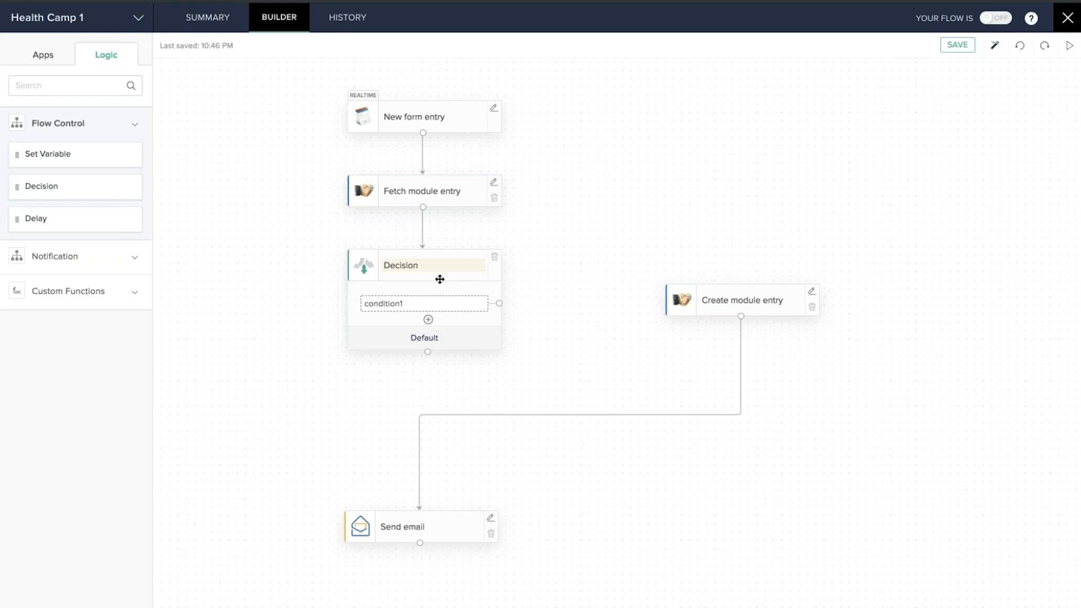
pyautogui.moveTo(499, 305); pyautogui.dragTo(742, 291)
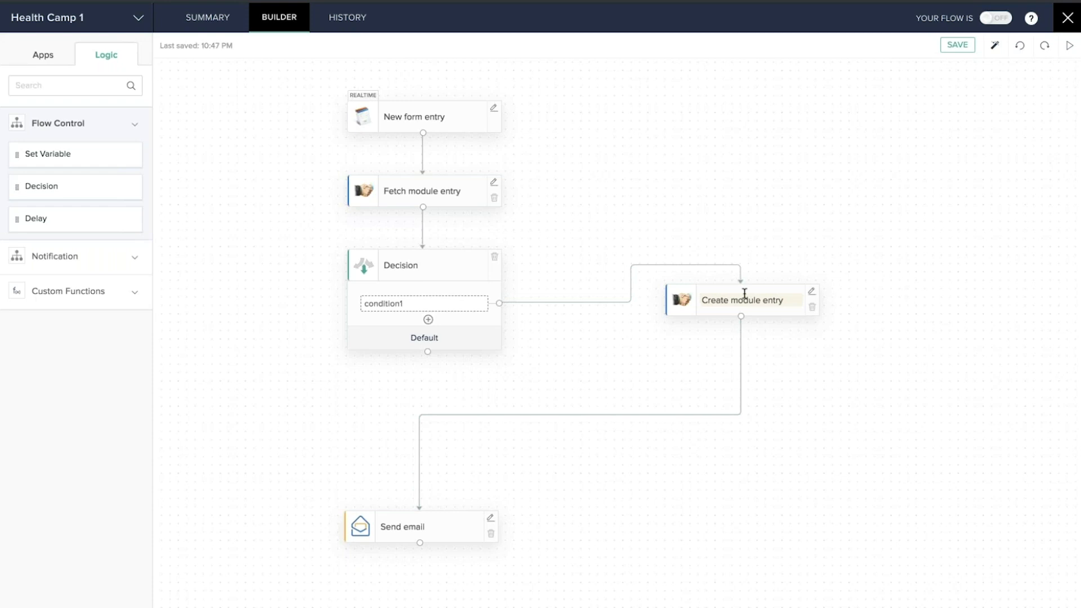
pyautogui.moveTo(418, 513); pyautogui.dragTo(803, 499)
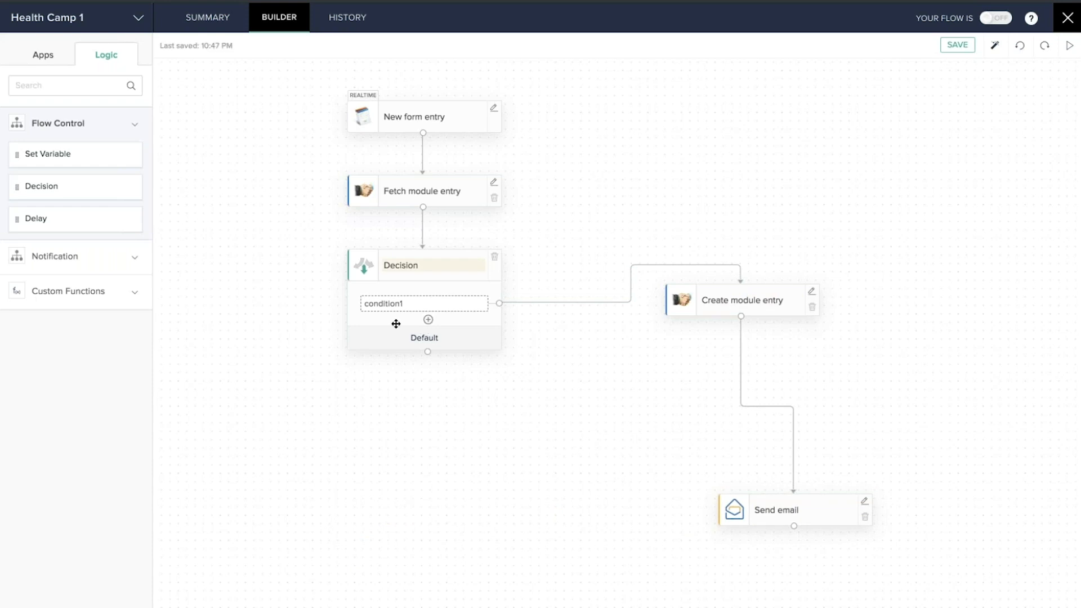
# Drop Zoho CRM's Update module entry action beneath the Decision's Default branch
pyautogui.click(45, 55)
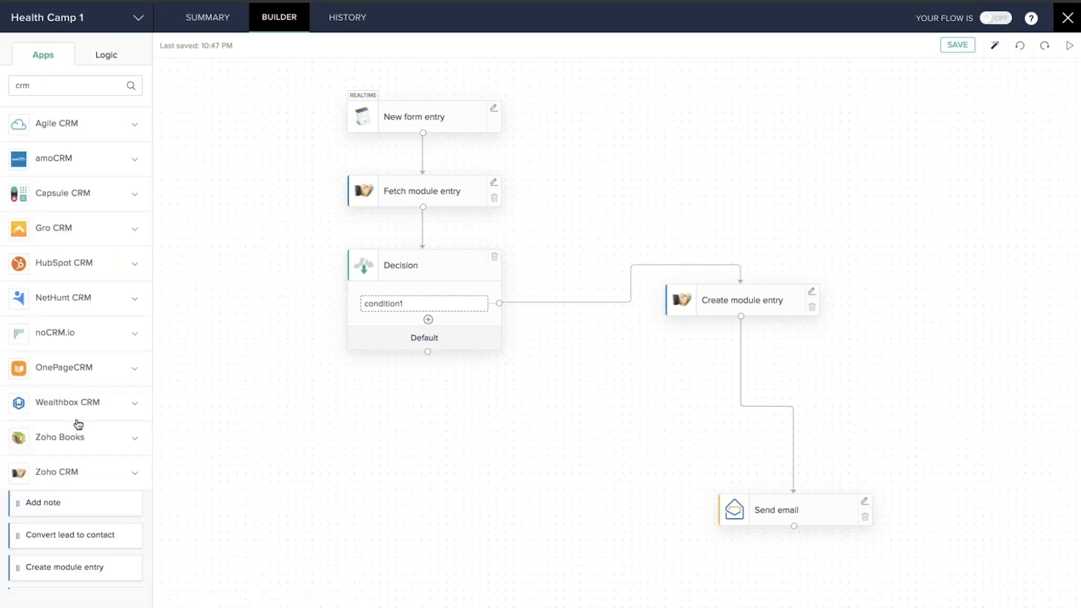
pyautogui.scroll(-2, 78, 423)
pyautogui.scroll(-10, 78, 423)
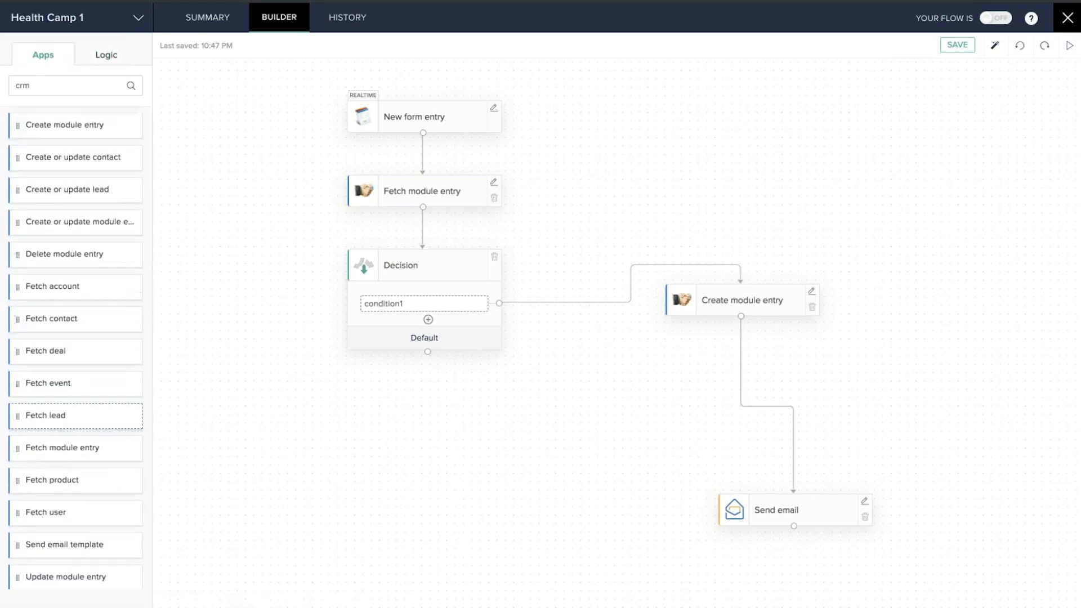
pyautogui.scroll(-1, 78, 423)
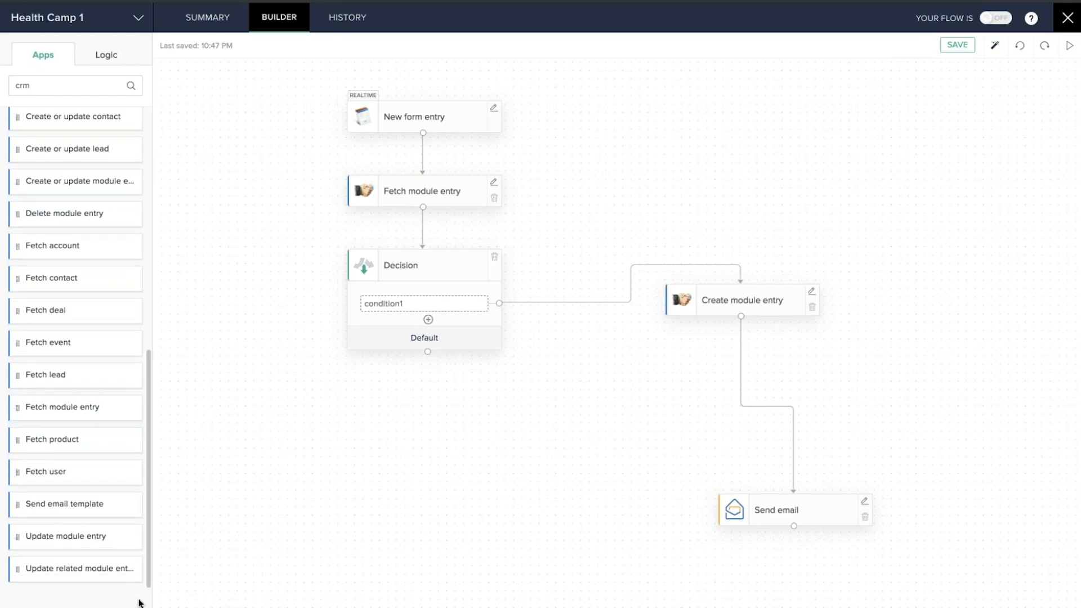
pyautogui.moveTo(49, 539); pyautogui.dragTo(366, 417)
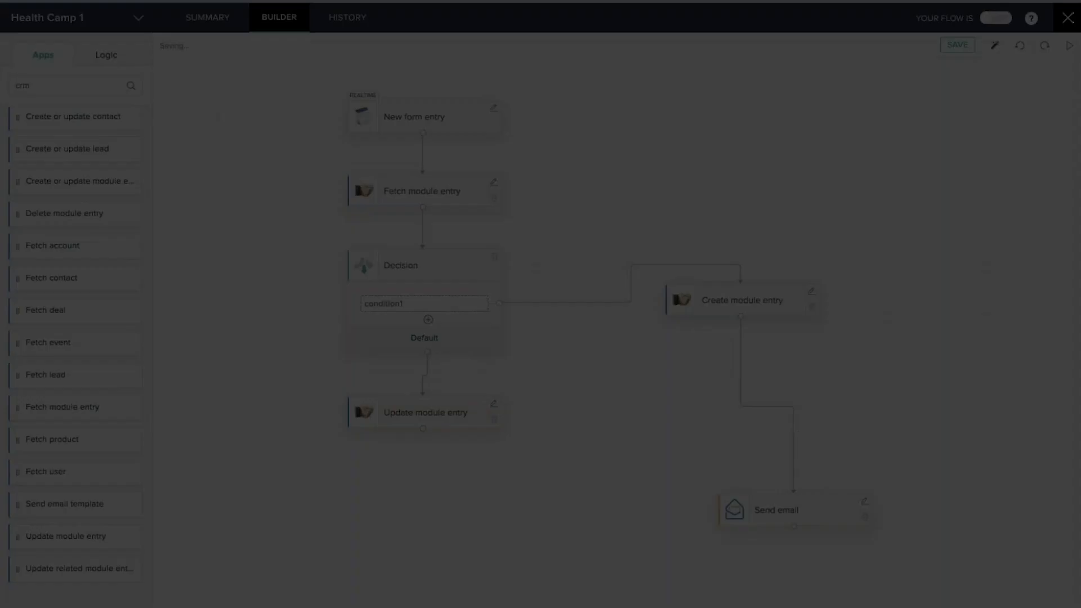
pyautogui.click(676, 99)
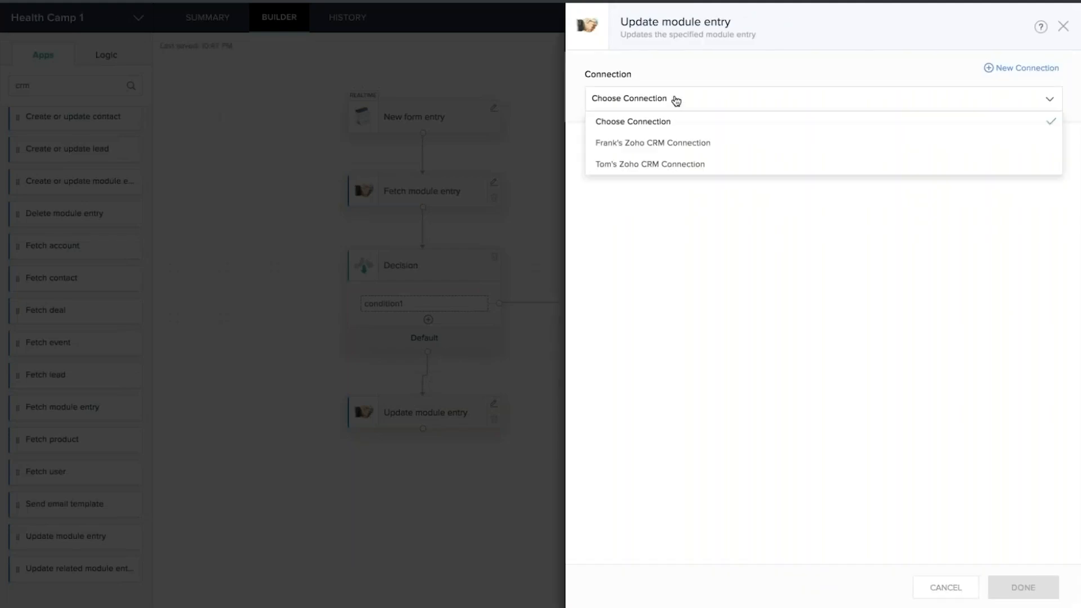
# Give the update step the first Zoho CRM connection, the Leads module and the Standard layout
pyautogui.click(706, 142)
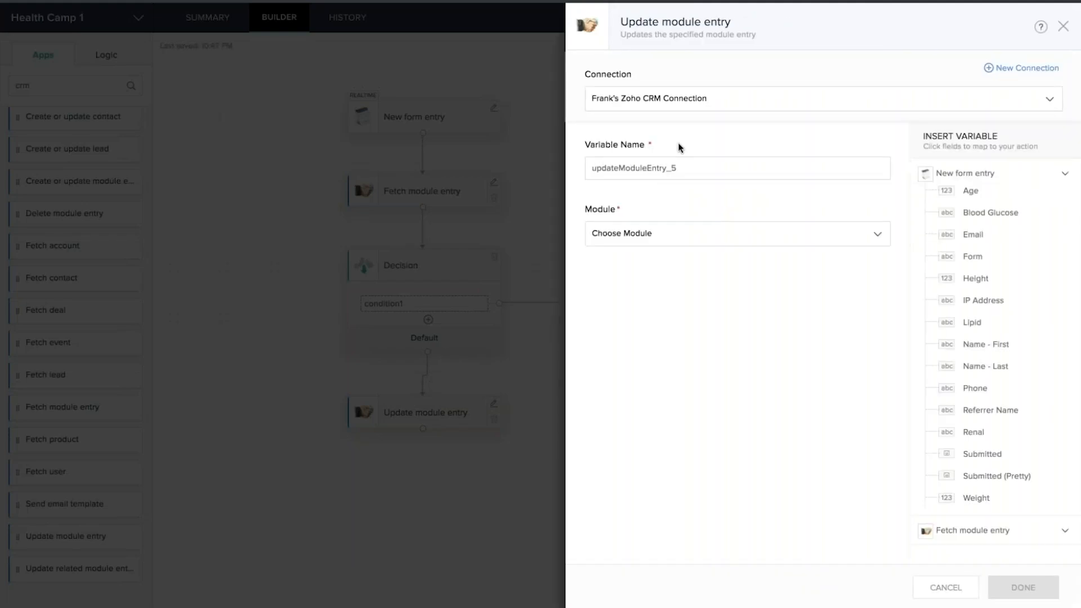
pyautogui.click(695, 237)
pyautogui.click(606, 282)
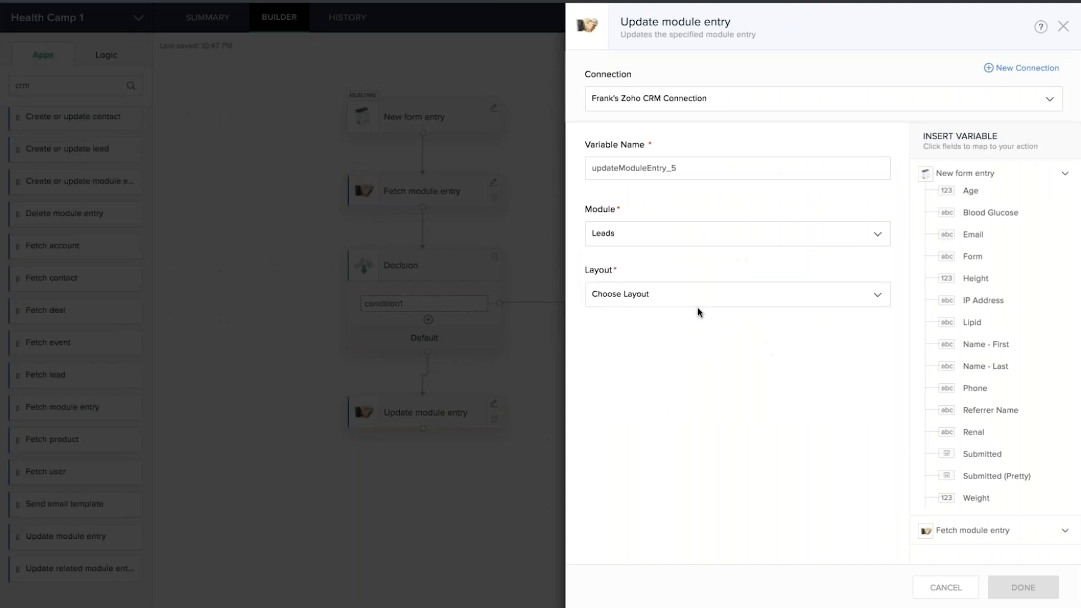
pyautogui.click(680, 295)
pyautogui.click(626, 340)
pyautogui.scroll(-2, 790, 396)
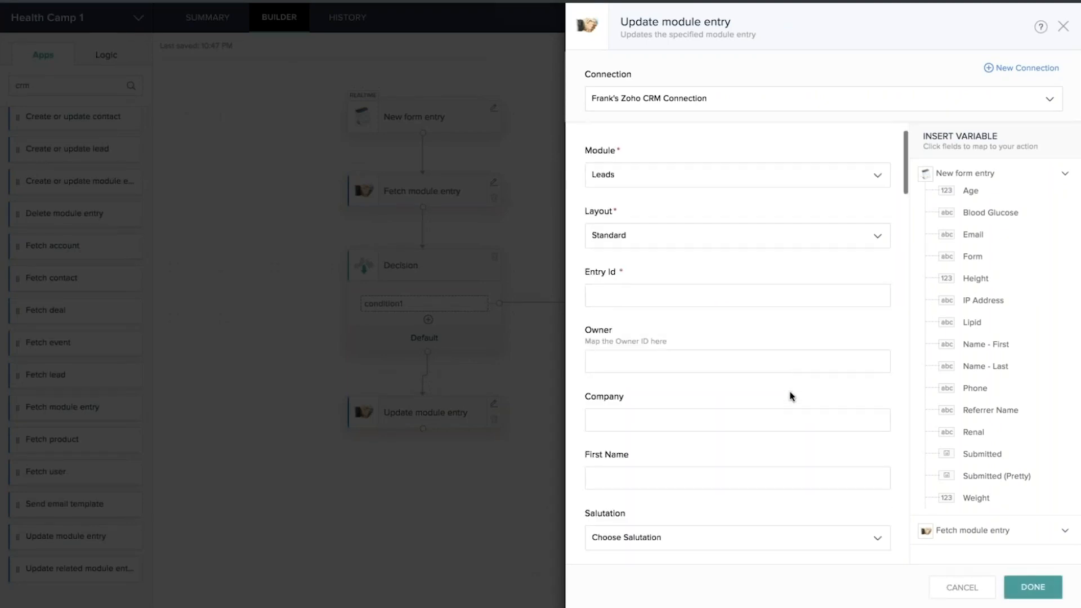
# Map Entry Id to the fetched lead's id variable
pyautogui.click(624, 280)
pyautogui.click(969, 174)
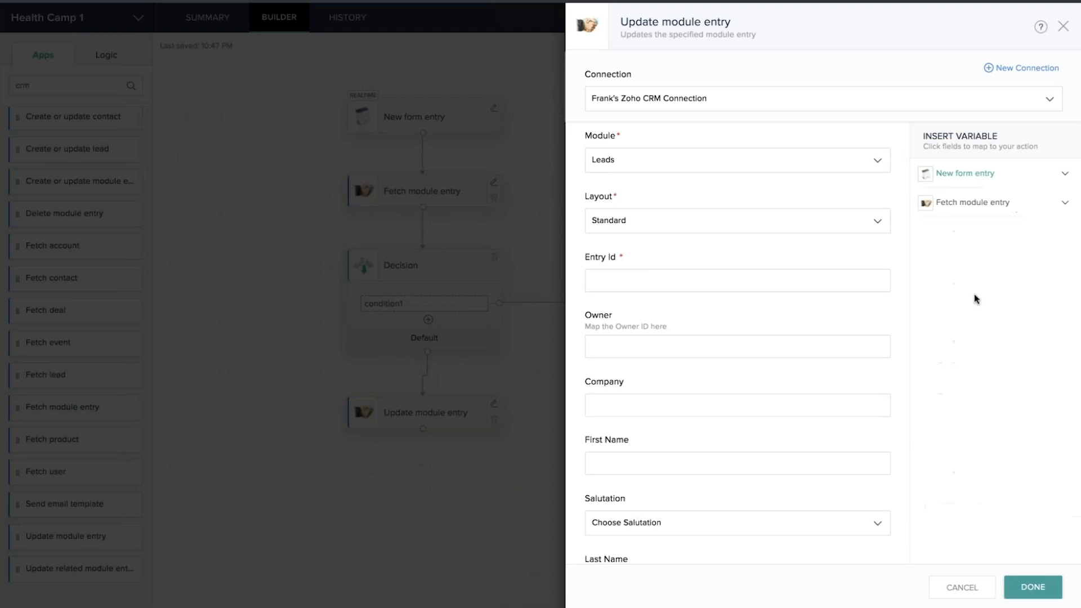
pyautogui.click(966, 203)
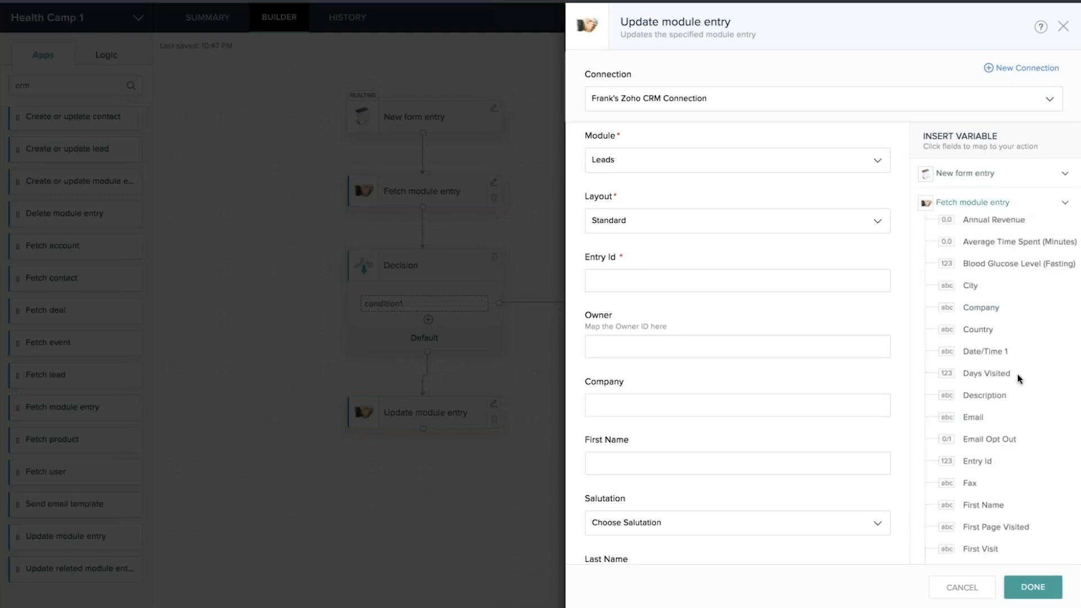
pyautogui.scroll(-2, 1018, 376)
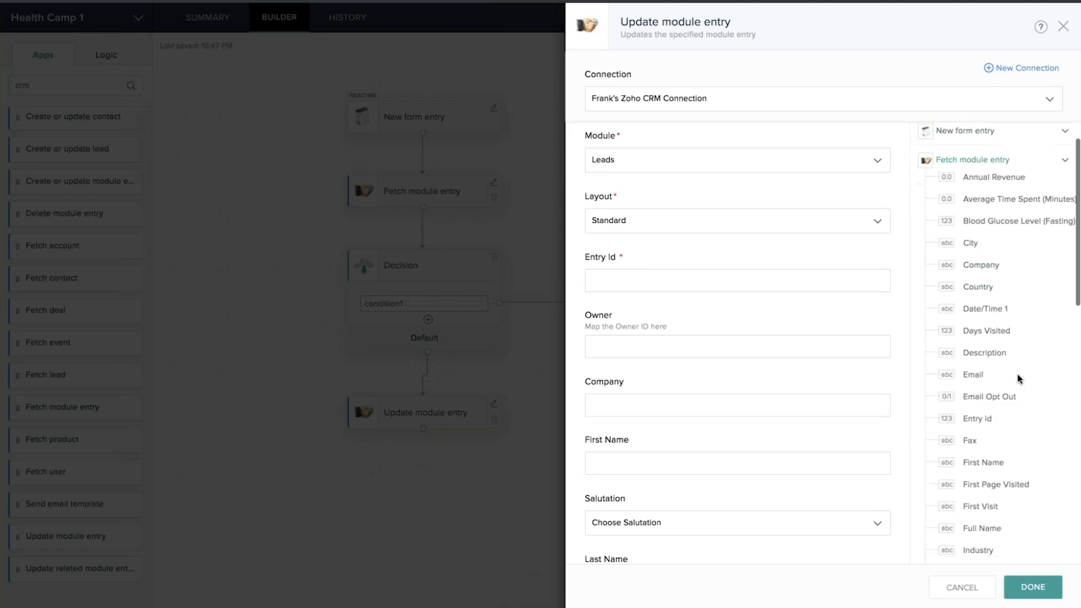
pyautogui.click(975, 407)
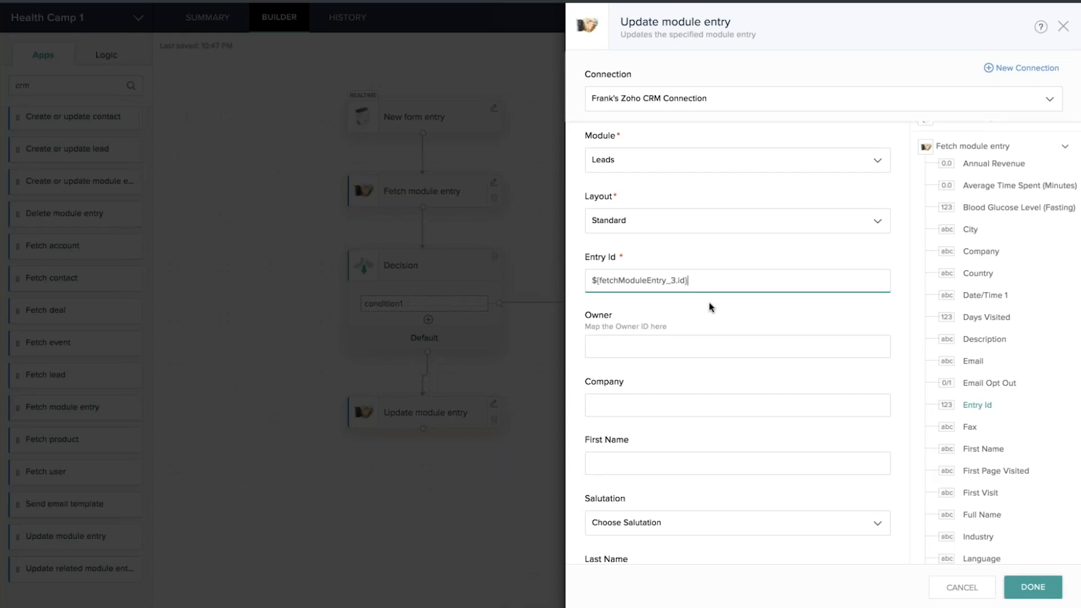
pyautogui.scroll(-2, 708, 302)
pyautogui.scroll(-2, 613, 289)
# Map First Name, Last Name, and Full Name (First + Last) from the fetched lead
pyautogui.click(609, 287)
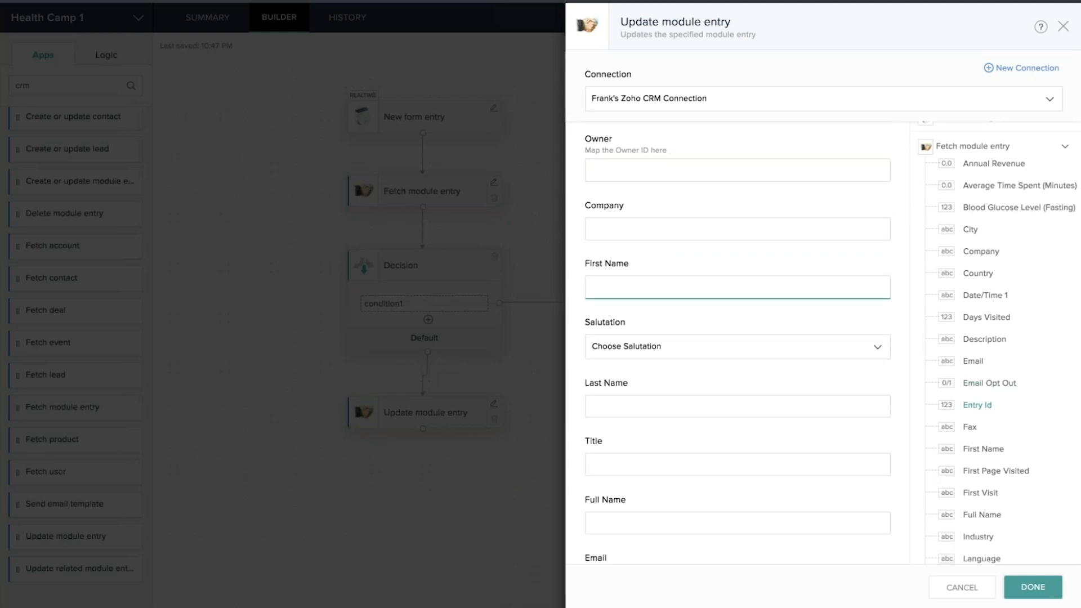
pyautogui.click(983, 449)
pyautogui.click(642, 404)
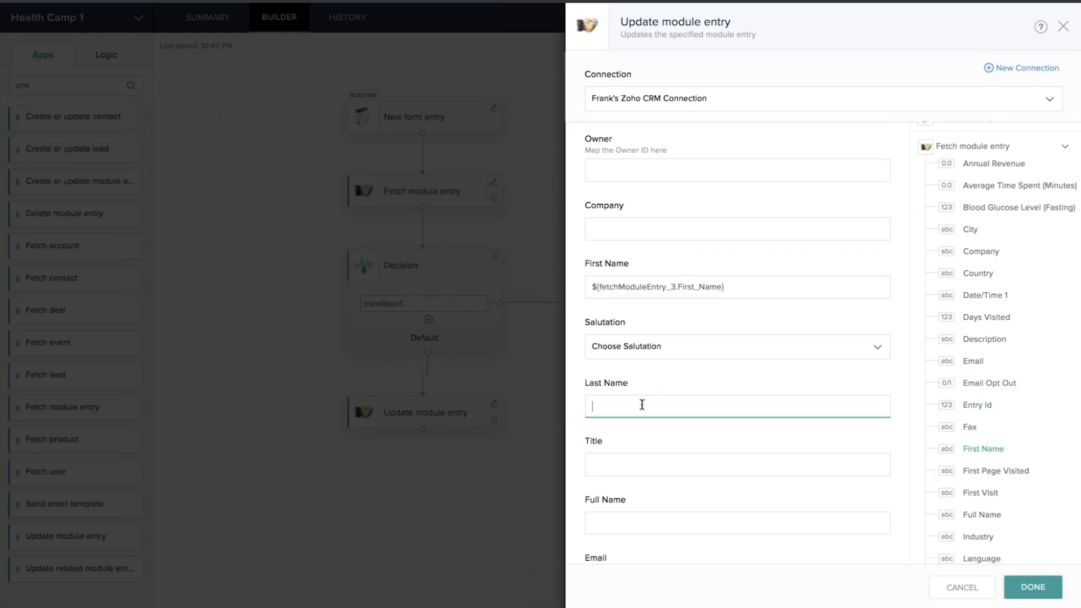
pyautogui.scroll(-3, 982, 527)
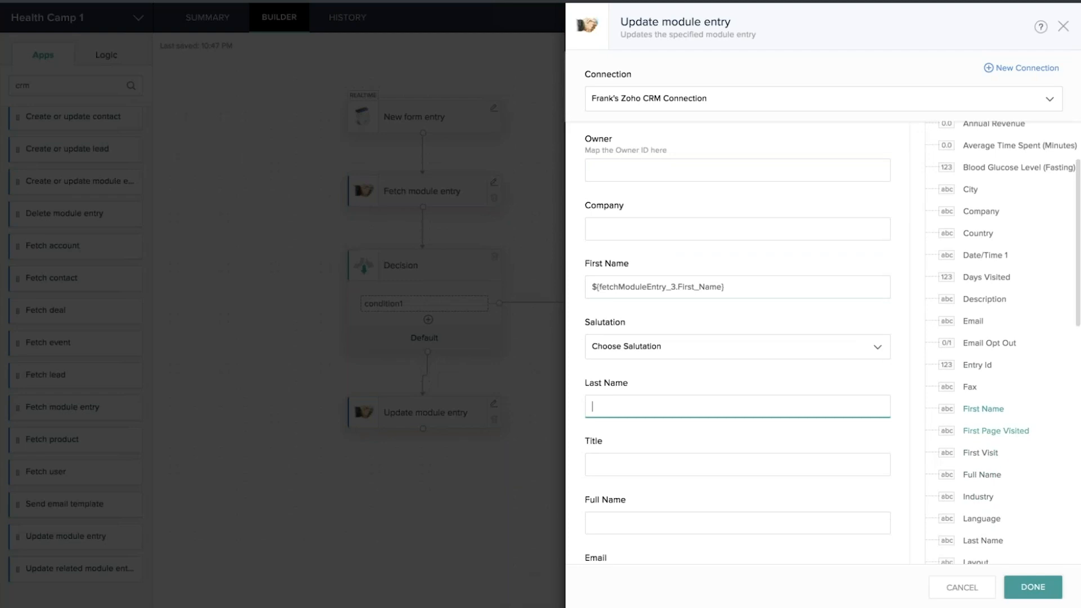
pyautogui.scroll(-3, 1020, 355)
pyautogui.click(979, 424)
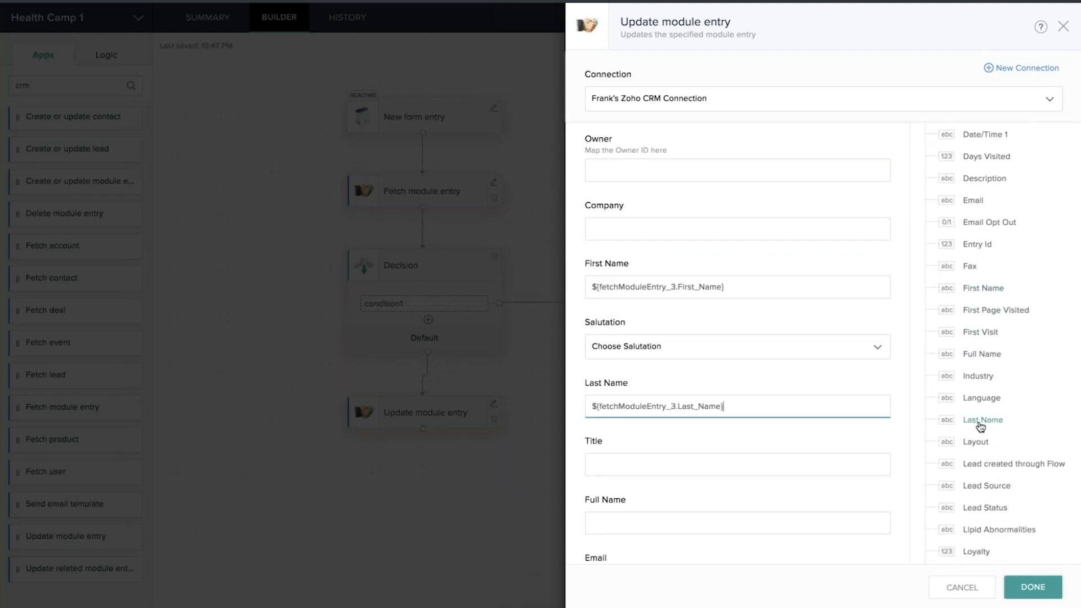
pyautogui.click(623, 521)
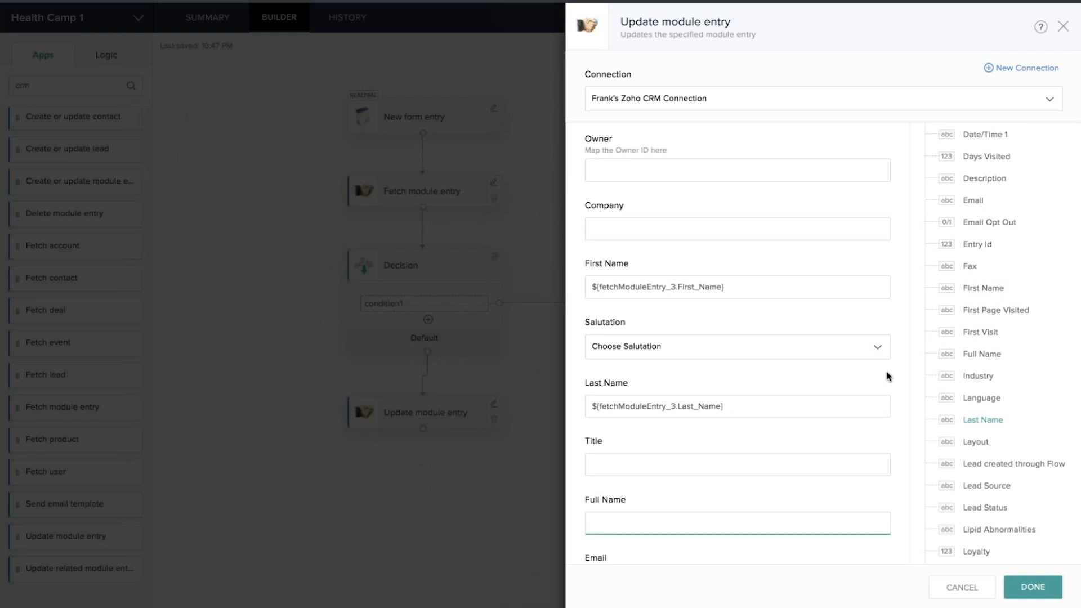
pyautogui.click(978, 292)
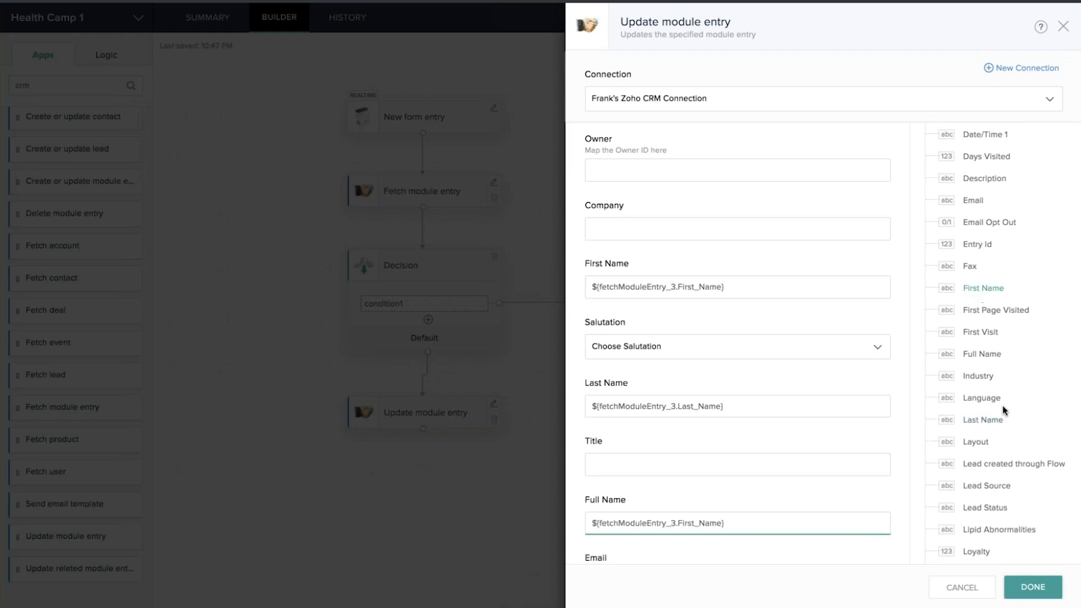
pyautogui.click(977, 423)
pyautogui.scroll(-3, 737, 338)
pyautogui.scroll(-1, 610, 405)
# Map Email and Phone from the fetched lead and save the update step
pyautogui.click(605, 388)
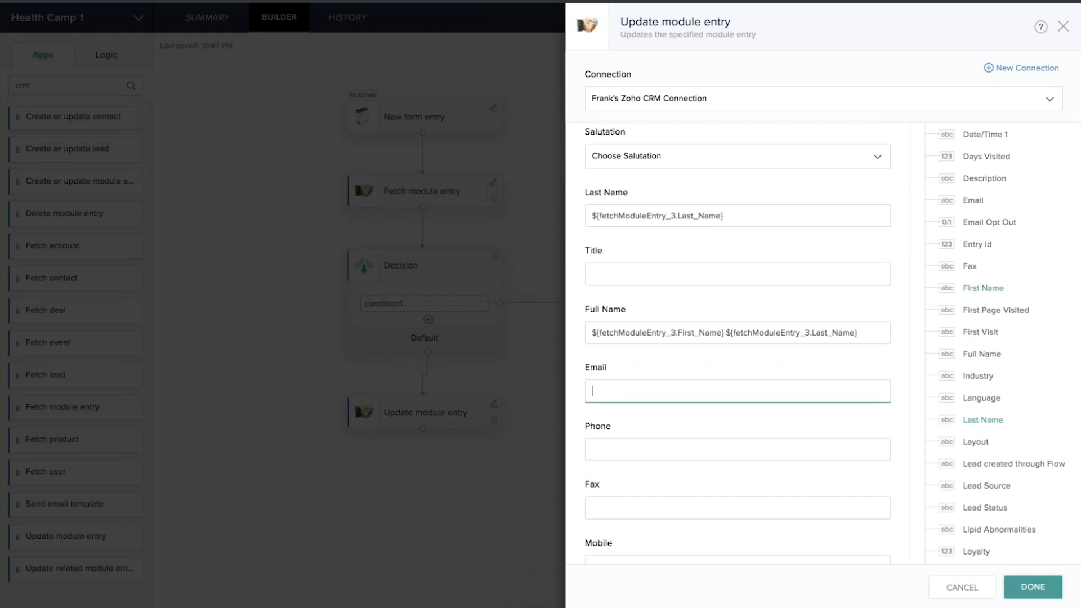
pyautogui.click(972, 202)
pyautogui.click(628, 454)
pyautogui.scroll(1, 955, 325)
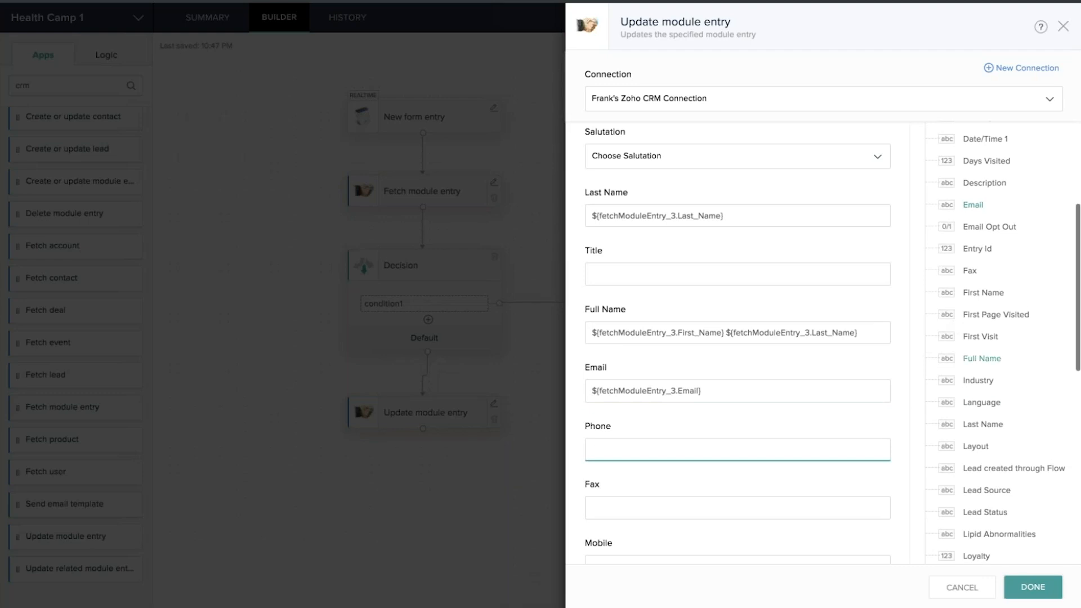
pyautogui.scroll(3, 955, 325)
pyautogui.scroll(-5, 979, 311)
pyautogui.scroll(-5, 1002, 342)
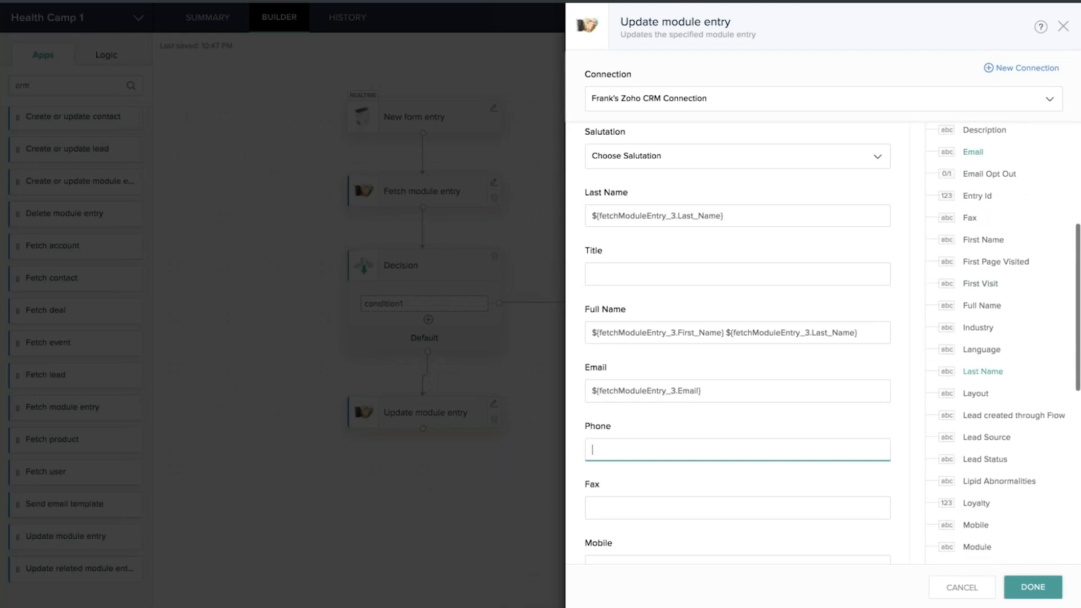
pyautogui.scroll(-3, 991, 394)
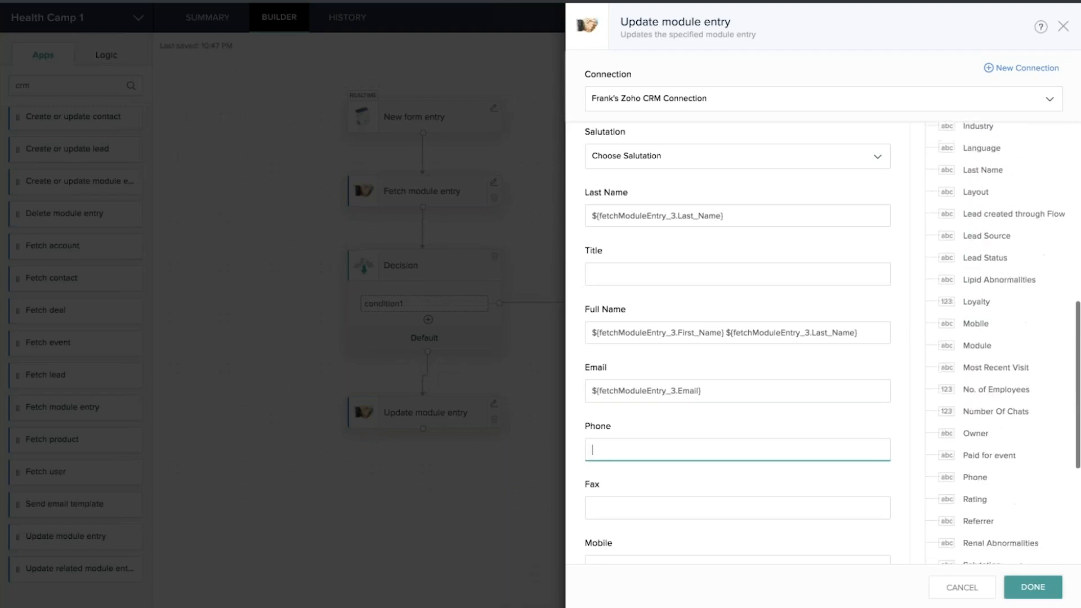
pyautogui.click(977, 454)
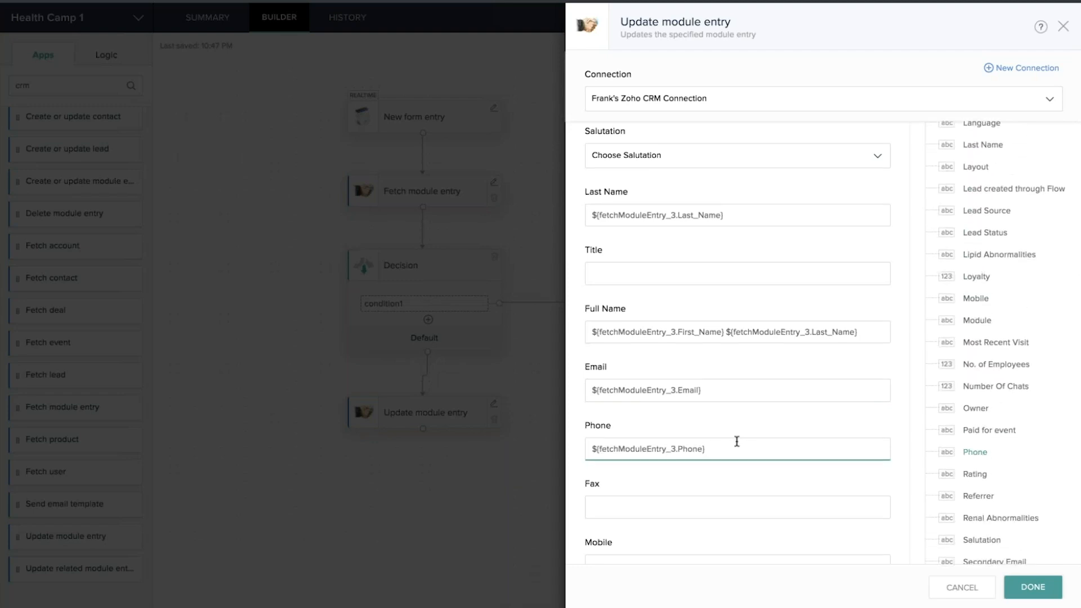
pyautogui.scroll(-5, 736, 442)
pyautogui.scroll(-3, 736, 441)
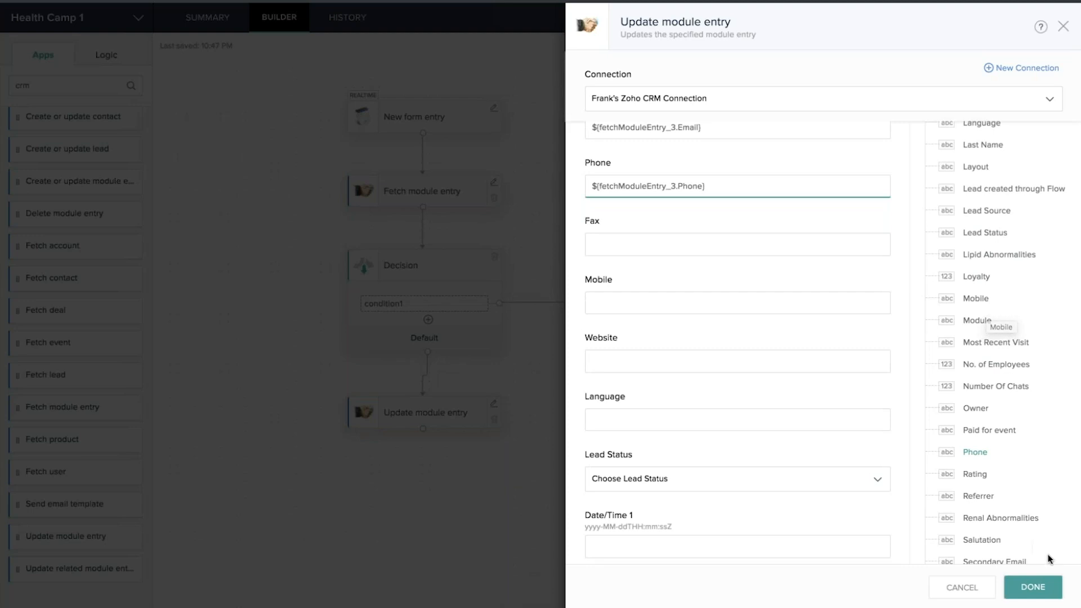
pyautogui.click(1033, 586)
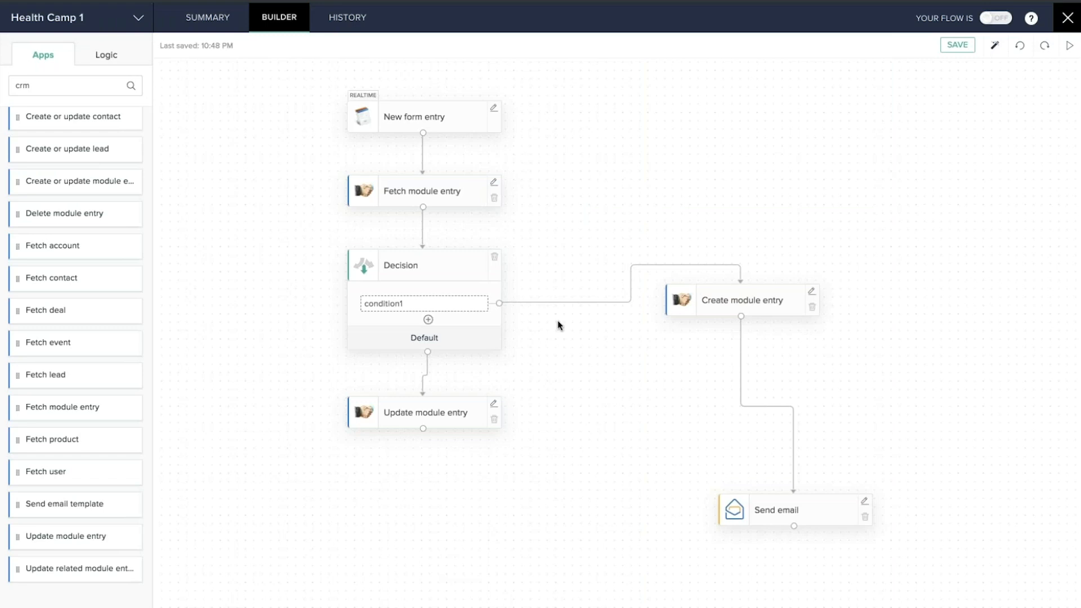
# Link Update module entry to Send email, auto-arrange the diagram, and turn Health Camp 1 on
pyautogui.moveTo(601, 309)
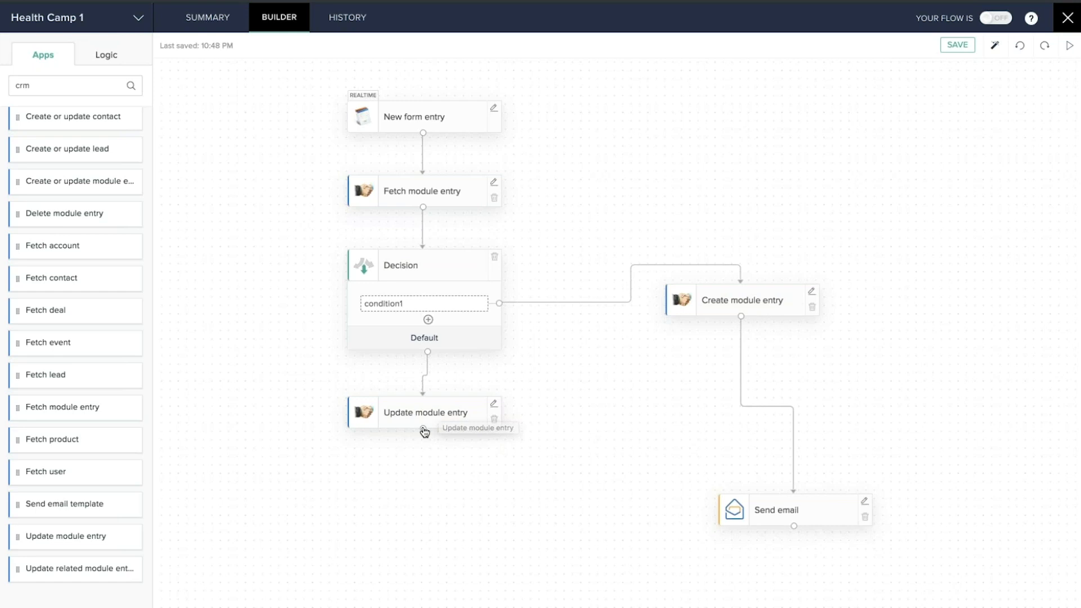
pyautogui.moveTo(423, 428); pyautogui.dragTo(794, 494)
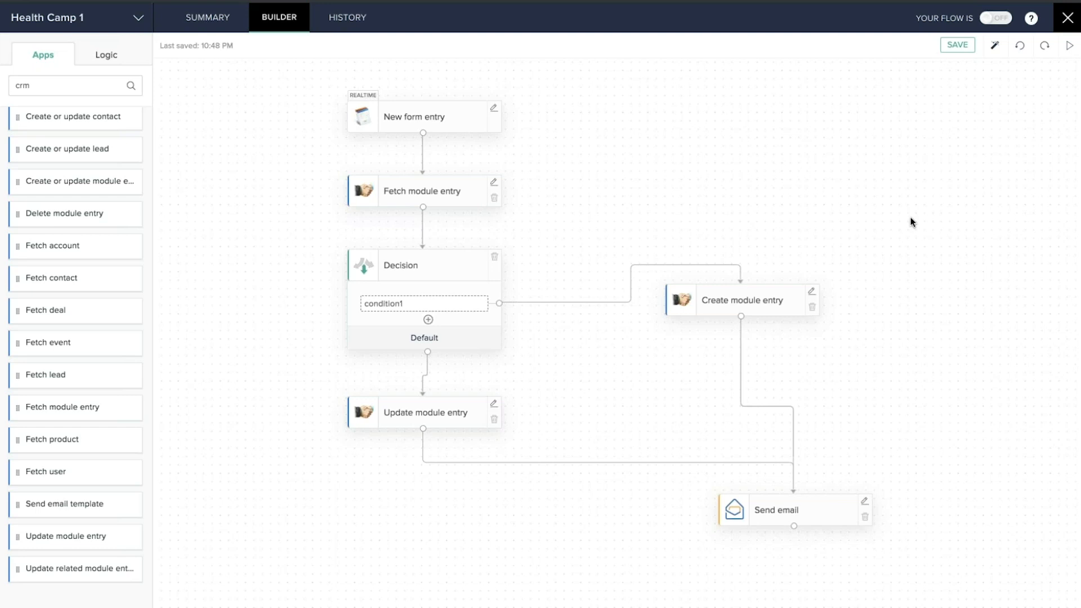
pyautogui.click(994, 45)
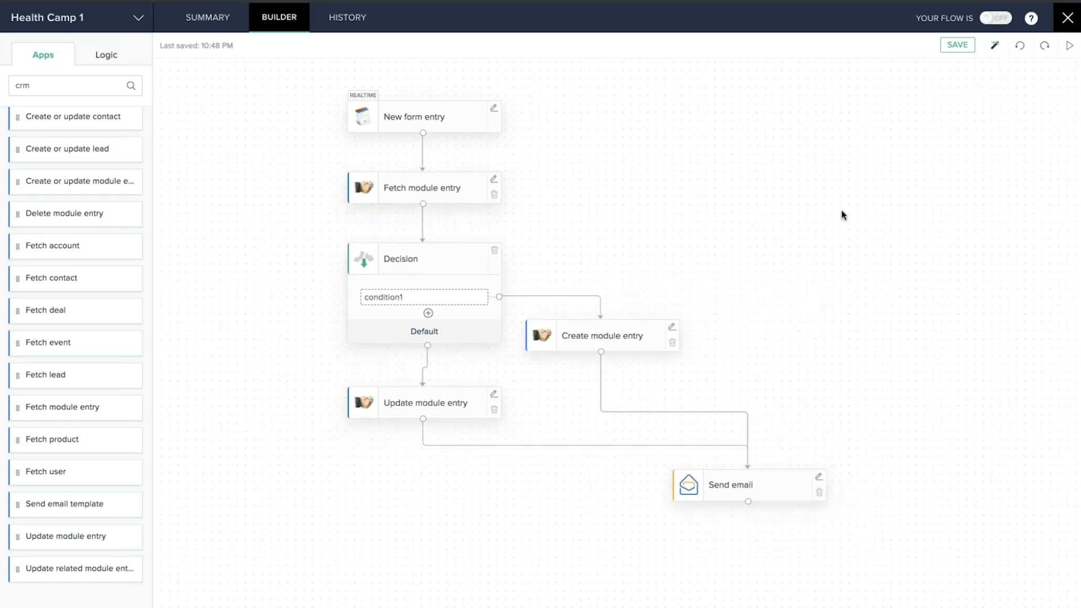
pyautogui.click(1001, 21)
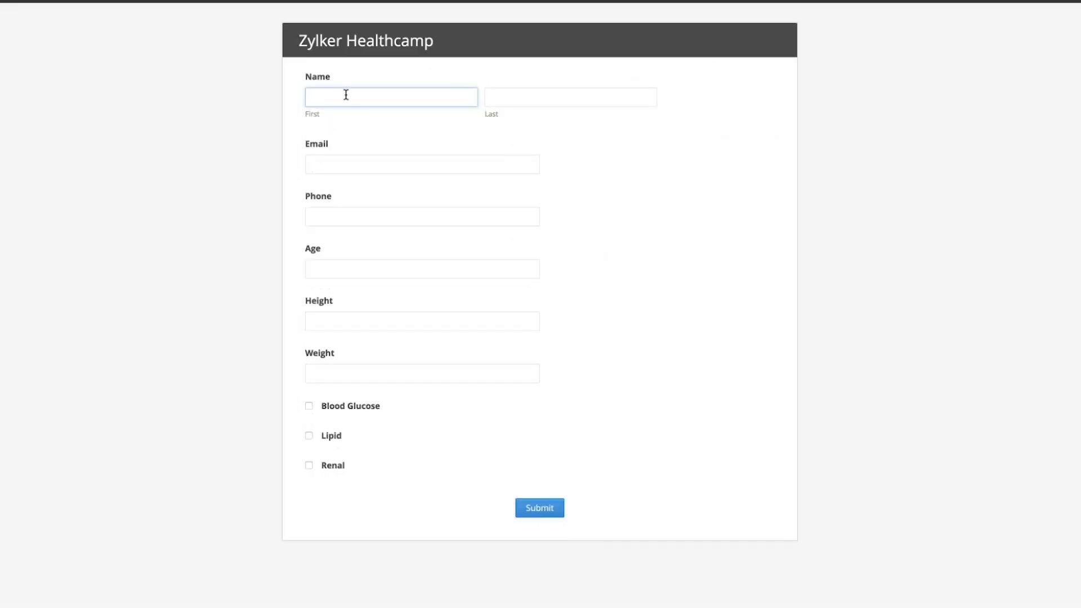
# Enter the test registrant's first and last name, email address and phone number
pyautogui.press('Tab')
pyautogui.press('Tab')
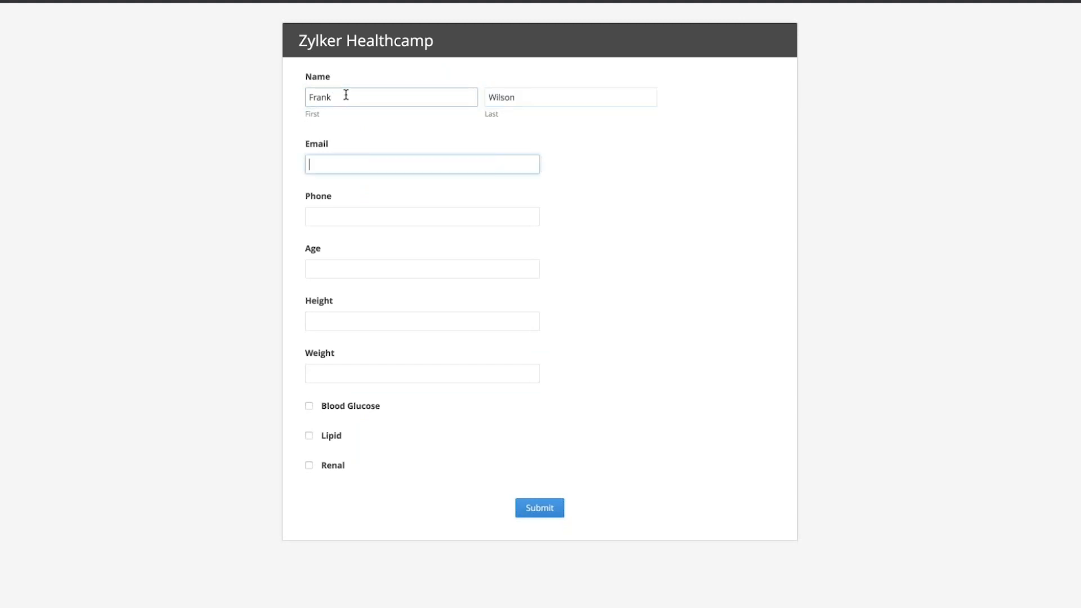
pyautogui.click(349, 213)
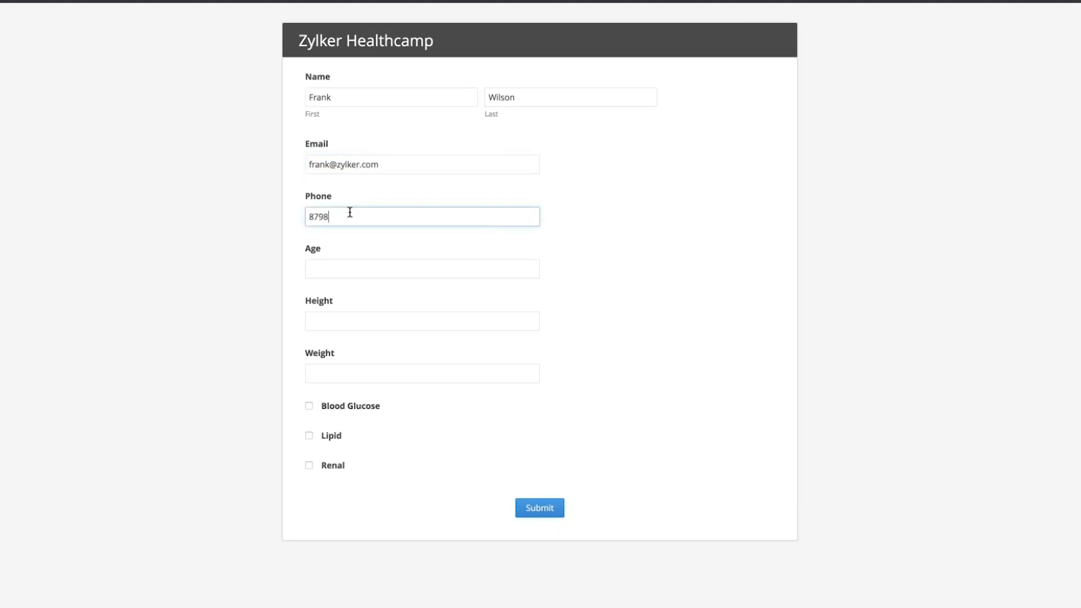
# Enter age 65, height 180 and weight 180, tick Blood Glucose, and submit the form
pyautogui.click(339, 263)
pyautogui.write('65')
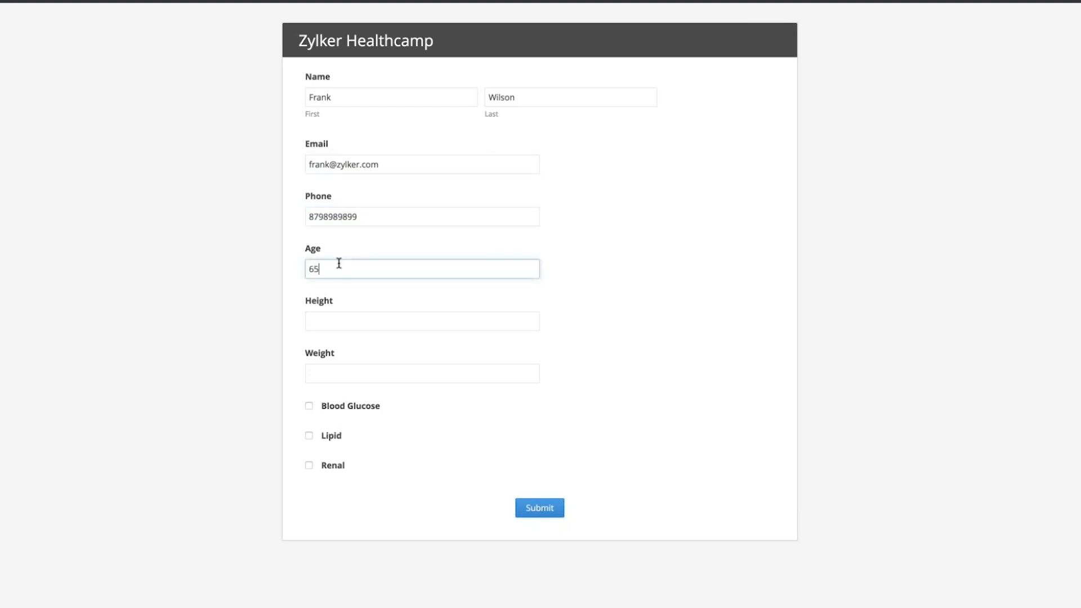
pyautogui.press('Tab')
pyautogui.write('180')
pyautogui.press('Tab')
pyautogui.write('180')
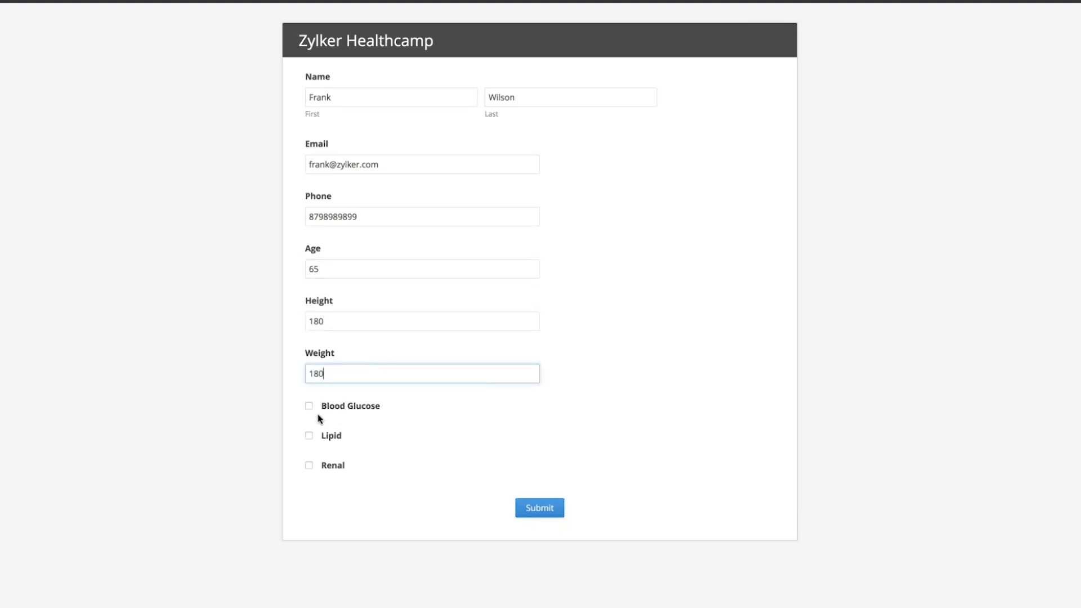
pyautogui.click(309, 407)
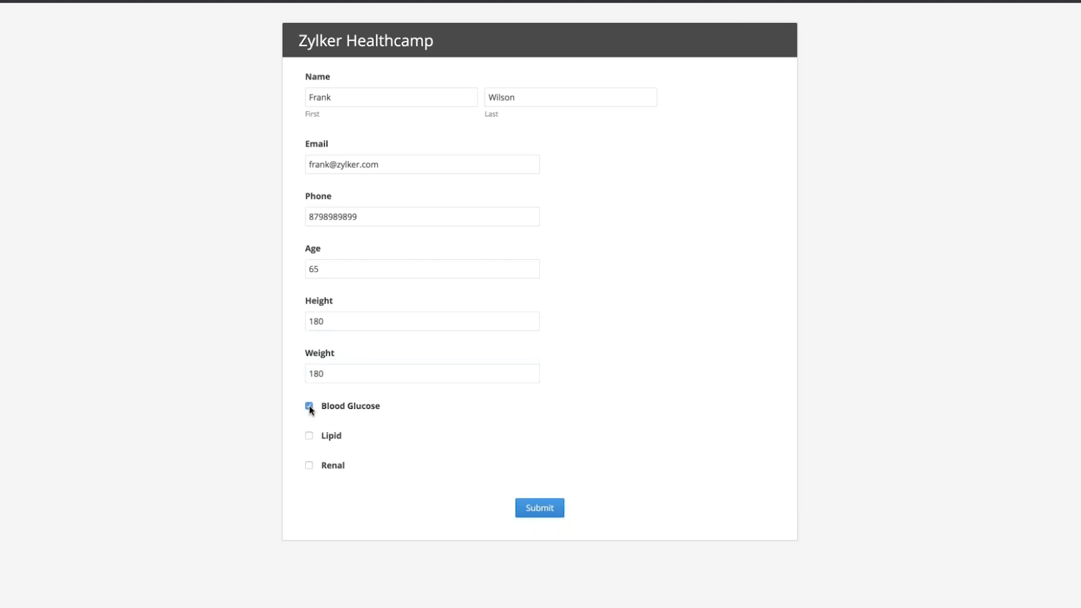
pyautogui.click(539, 509)
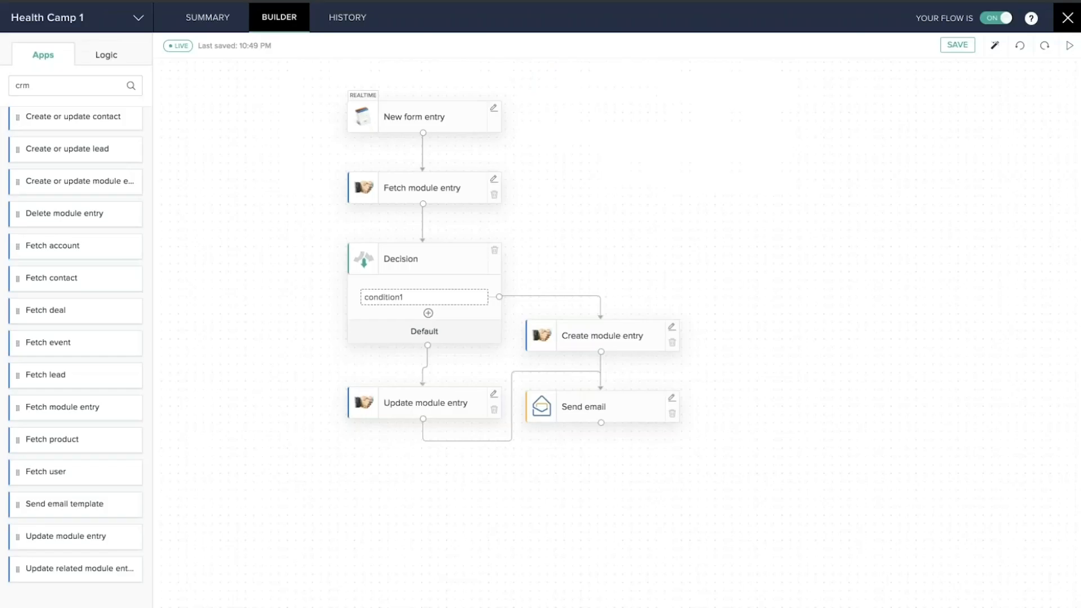
# Open the flow's HISTORY and view the 10:50:14 PM test run's executed steps
pyautogui.click(343, 23)
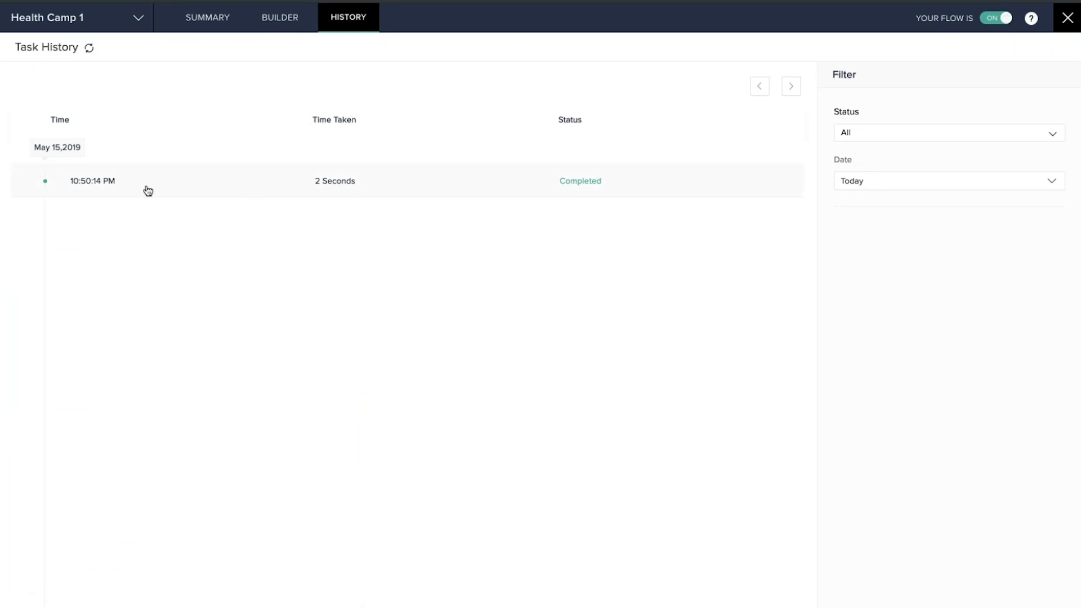
pyautogui.click(394, 189)
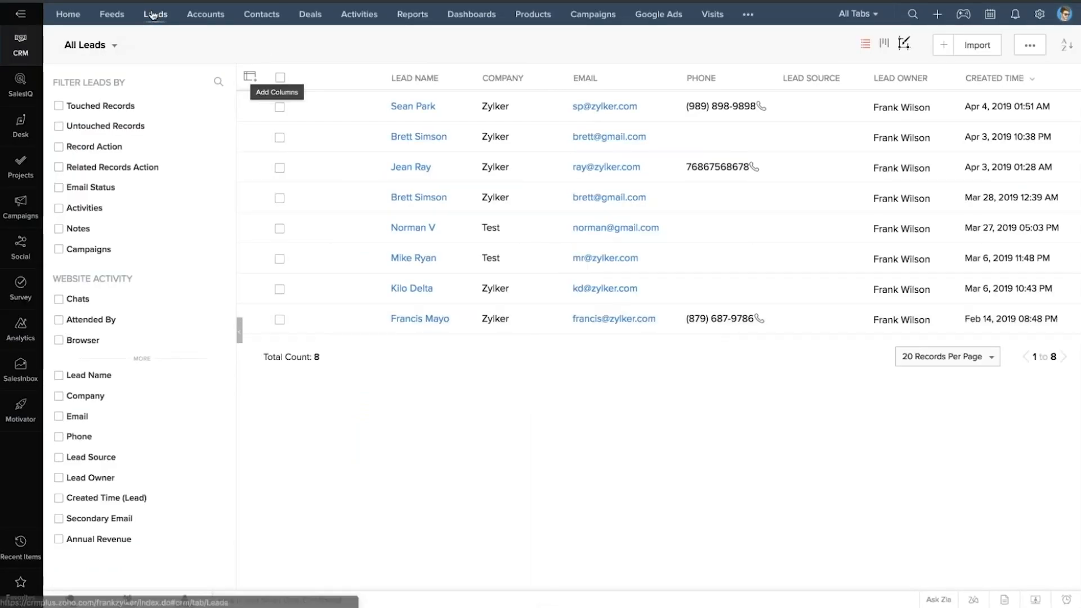
# Reload Zoho CRM's Leads list to look for the newly created lead
pyautogui.click(160, 12)
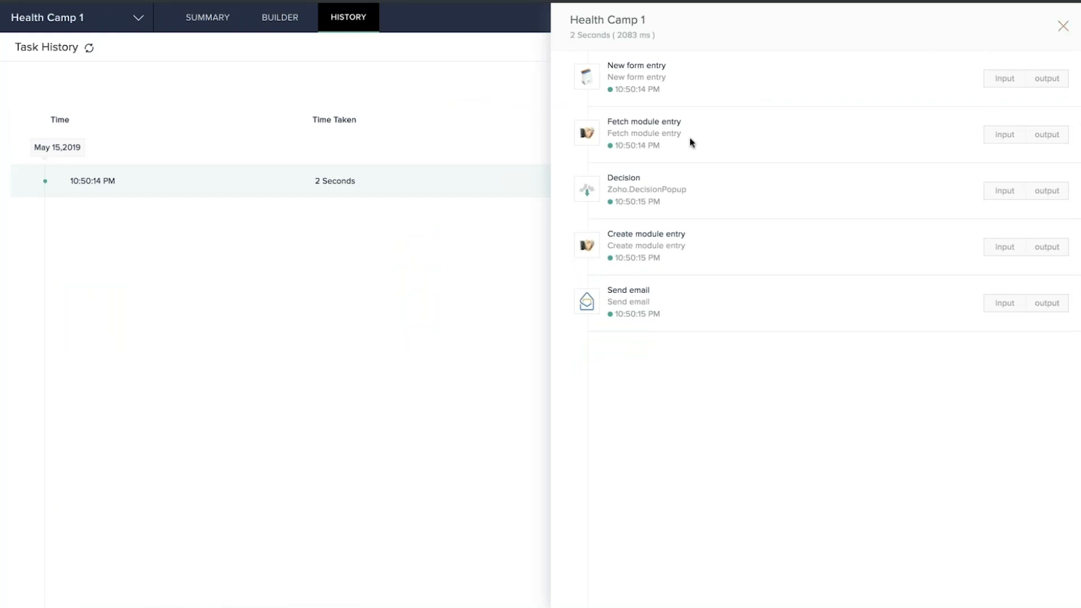
# Close the run details panel and open the Health Camp 2 flow's builder canvas
pyautogui.click(1063, 27)
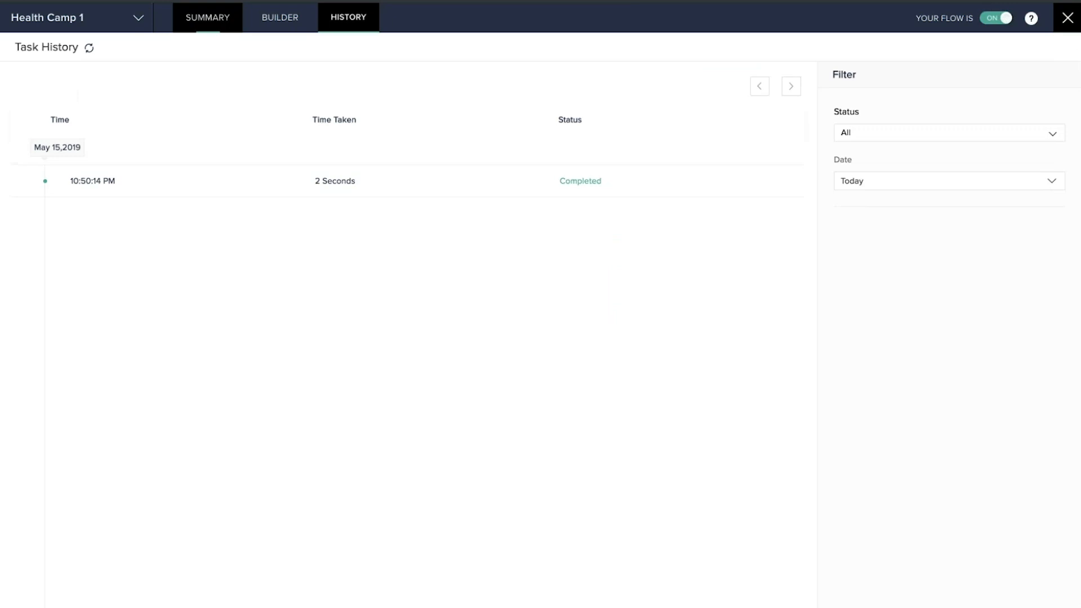
pyautogui.click(280, 19)
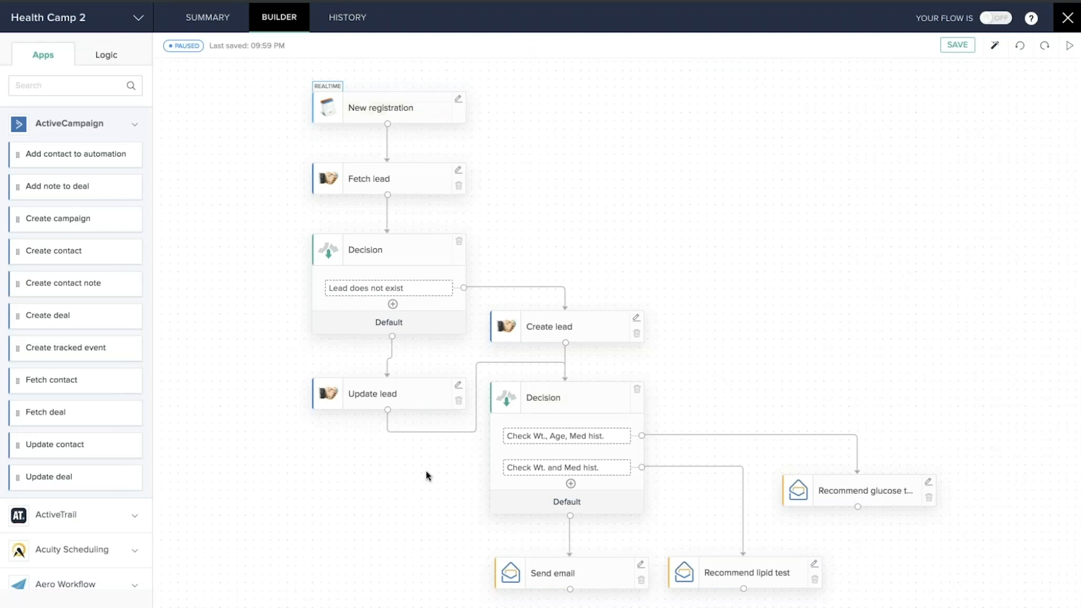
pyautogui.scroll(-3, 495, 271)
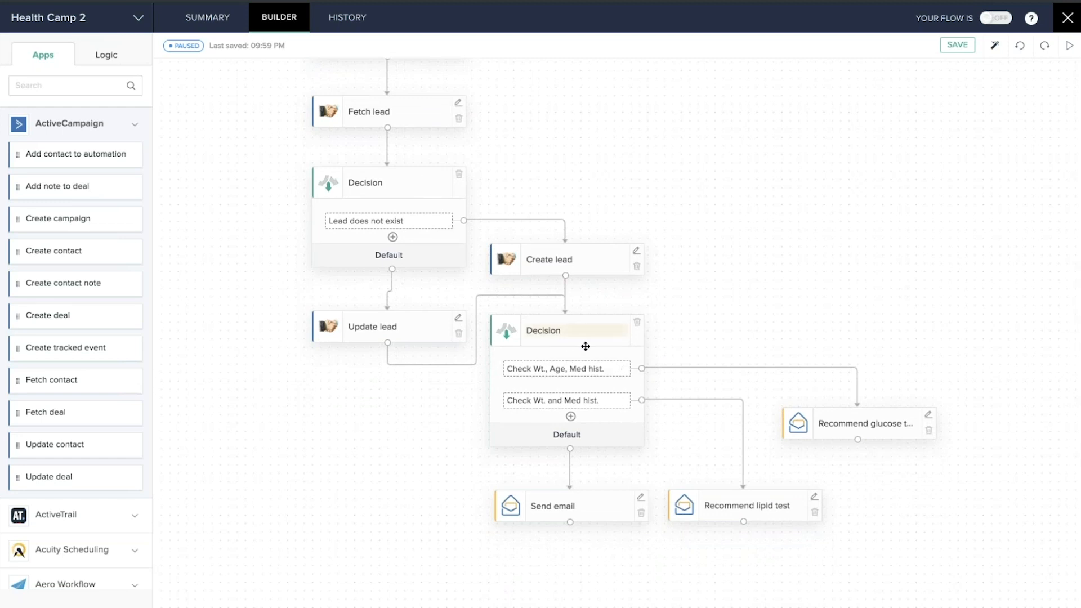
pyautogui.moveTo(609, 376)
pyautogui.click(608, 369)
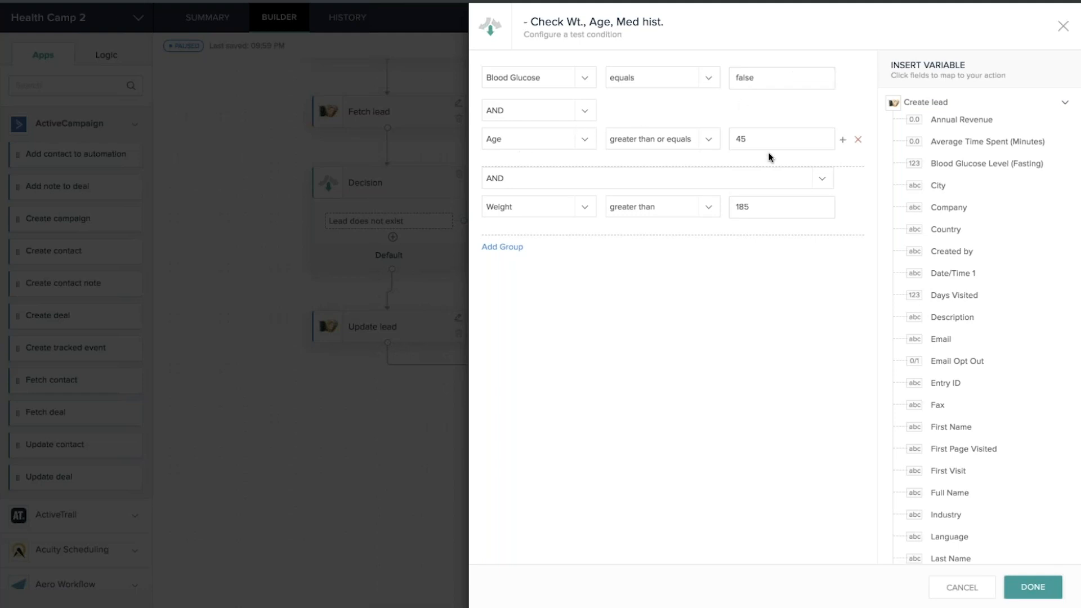
pyautogui.click(535, 142)
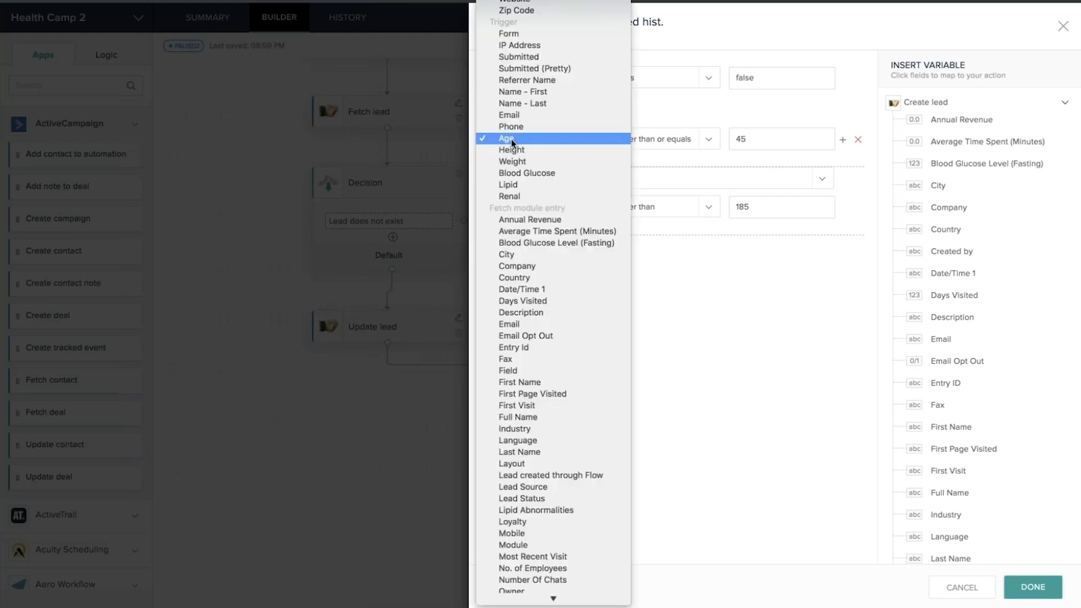
pyautogui.click(731, 313)
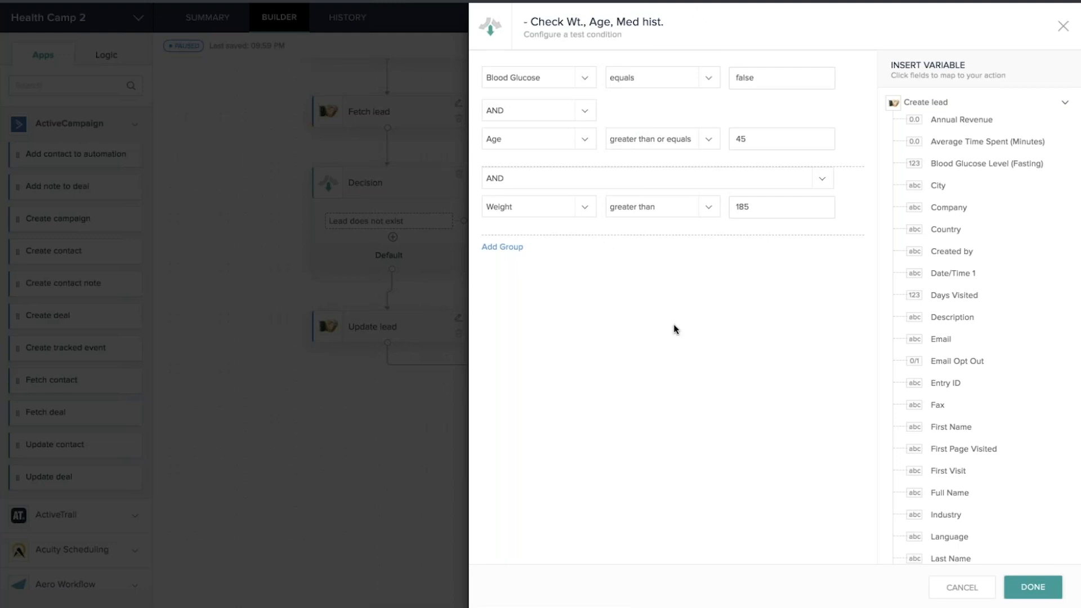
pyautogui.click(1063, 27)
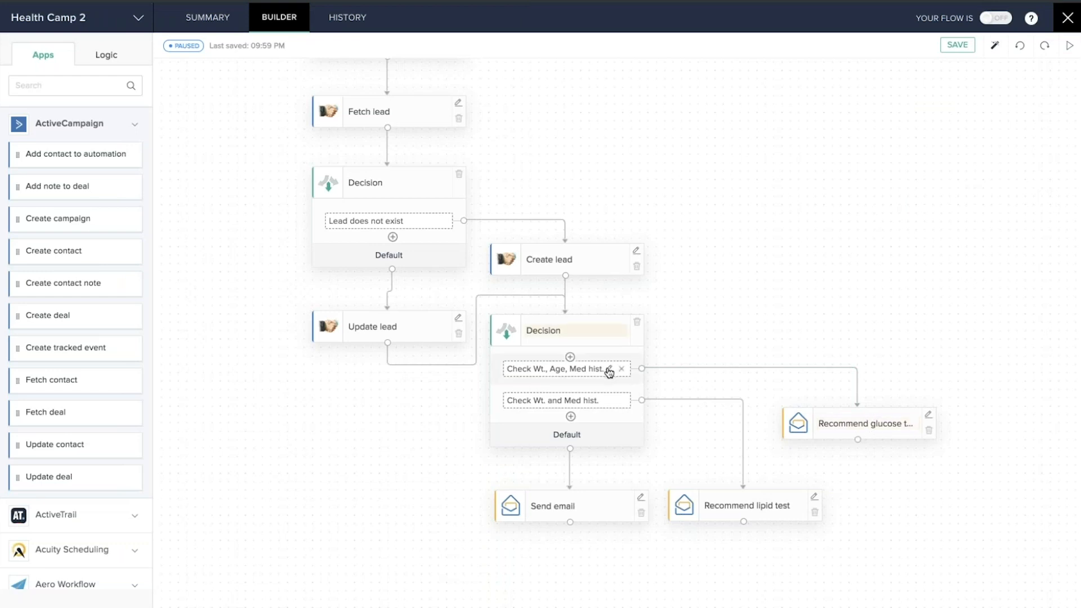
pyautogui.click(609, 369)
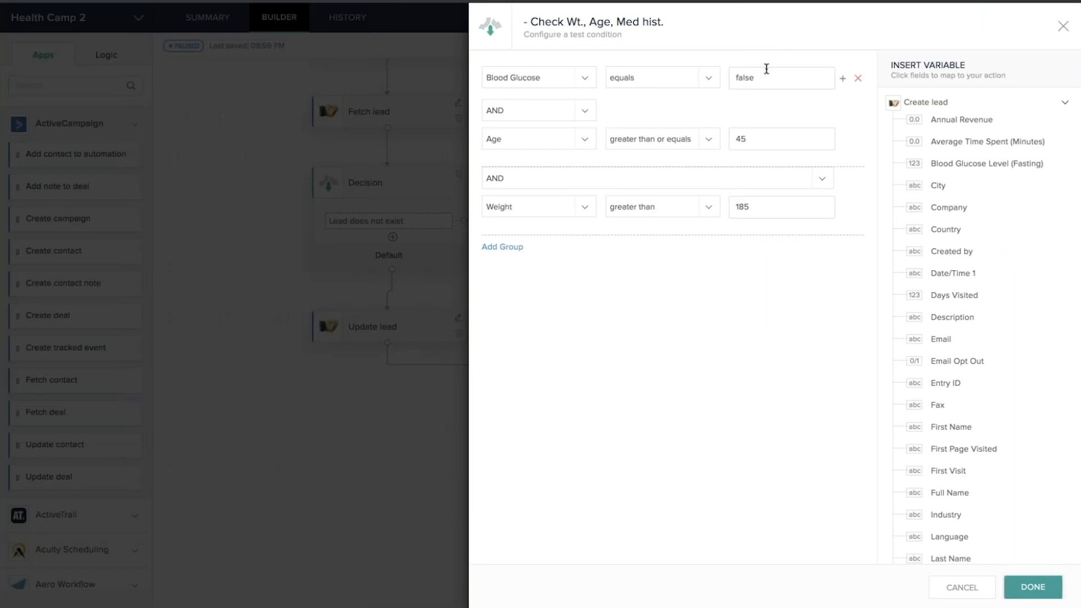
pyautogui.click(1062, 28)
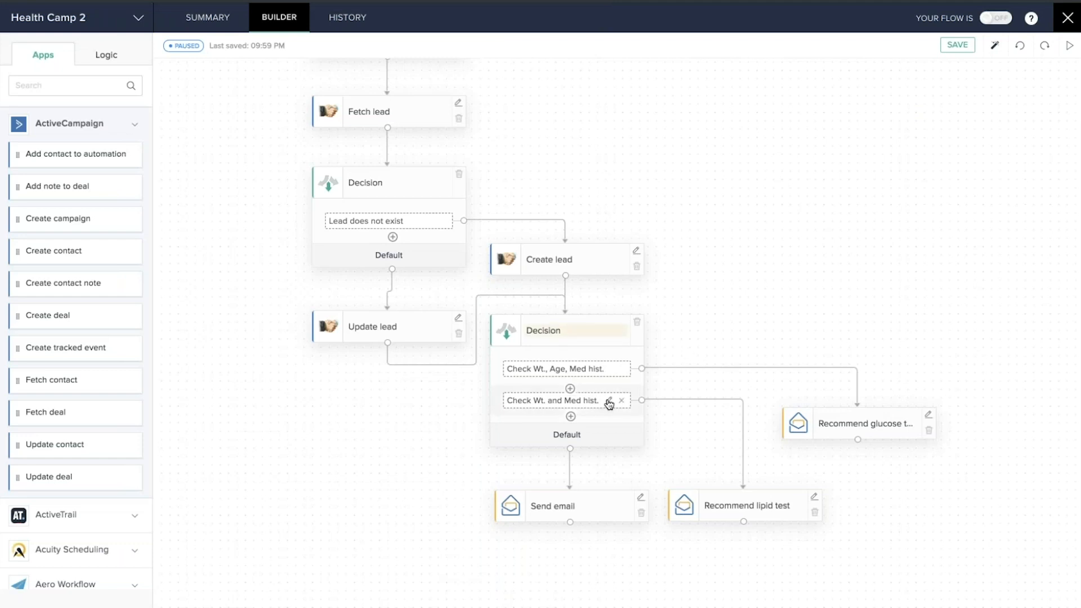
pyautogui.click(609, 402)
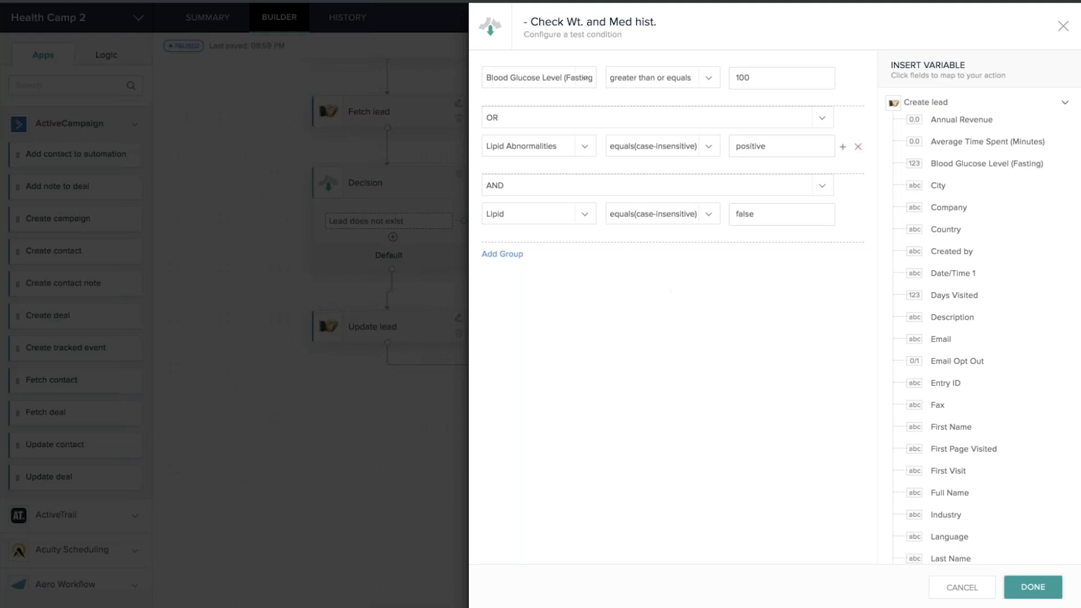
pyautogui.click(1064, 26)
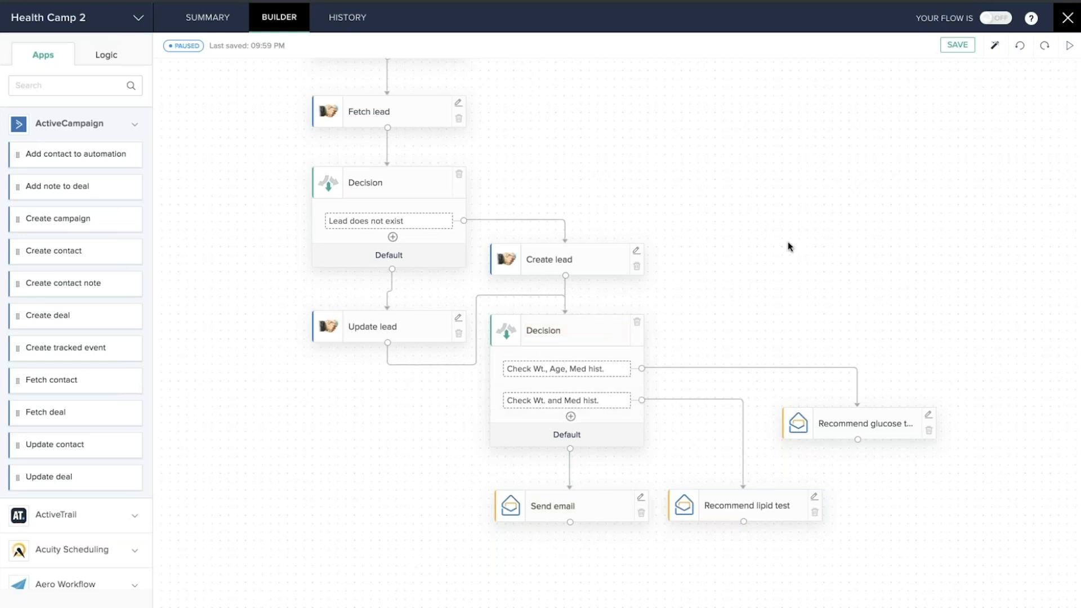
# Scroll up to view Health camp 3's form entry, delay-until-date, email, delay and email steps
pyautogui.scroll(2, 788, 246)
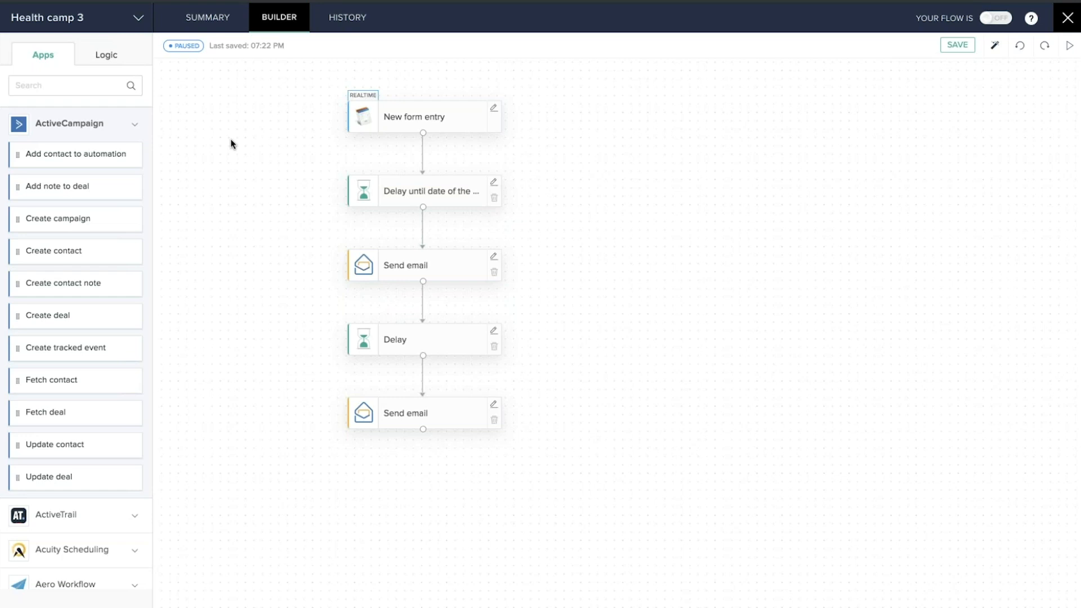
# Show the Logic blocks and open the first Delay step, which waits until 2019-05-30
pyautogui.click(111, 60)
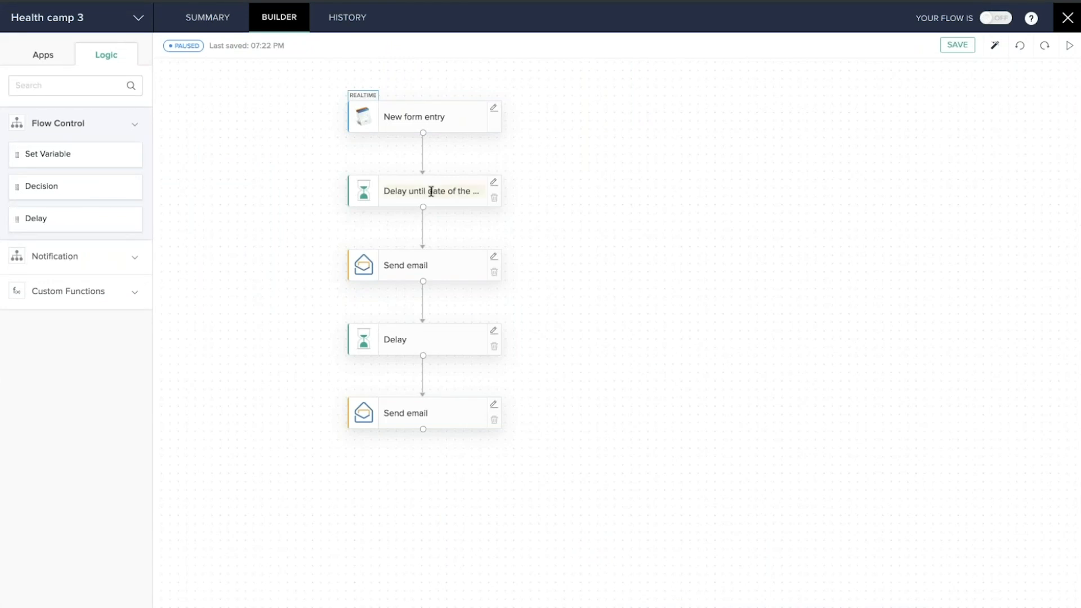
pyautogui.click(493, 182)
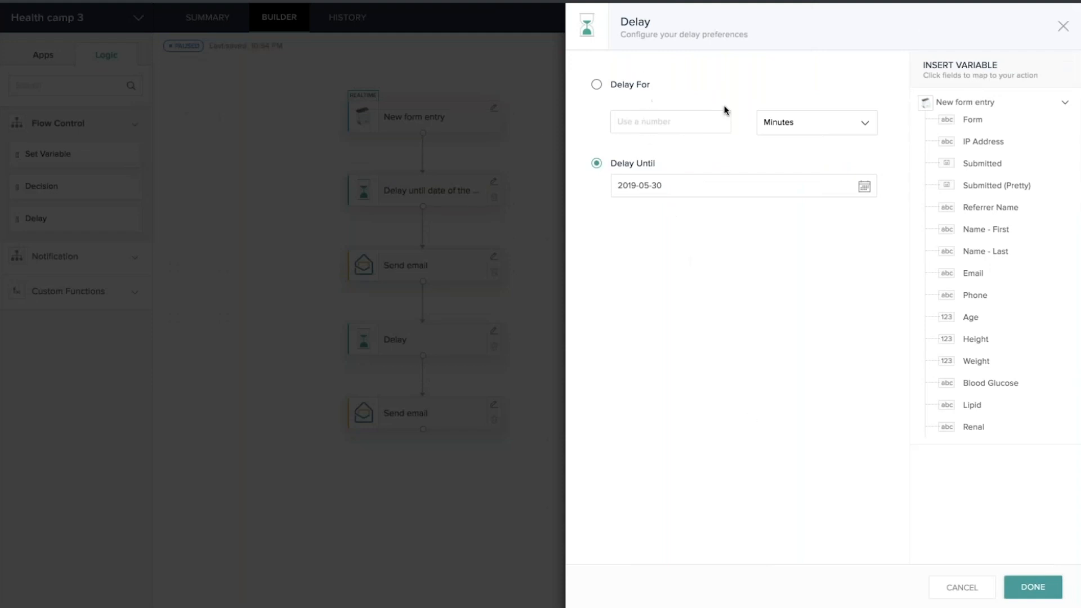
pyautogui.click(845, 128)
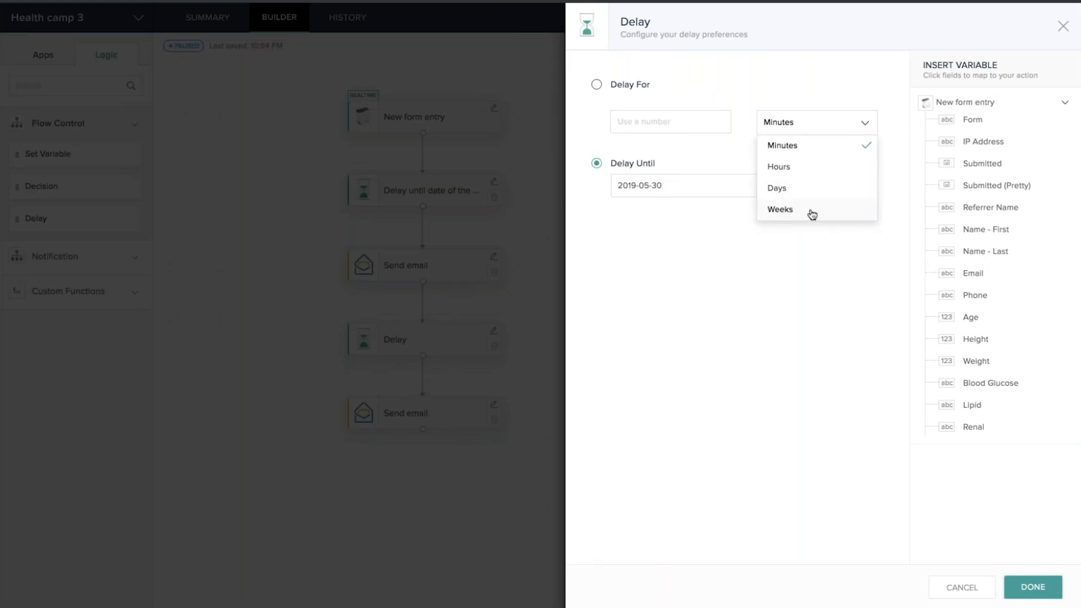
pyautogui.click(811, 305)
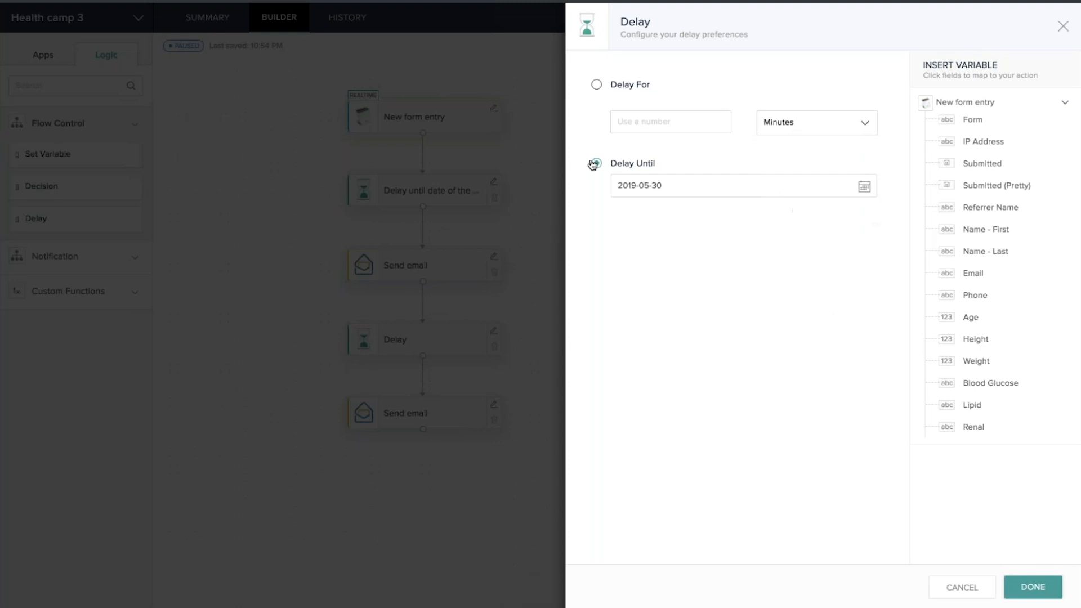
pyautogui.click(864, 186)
pyautogui.click(840, 287)
pyautogui.click(1063, 26)
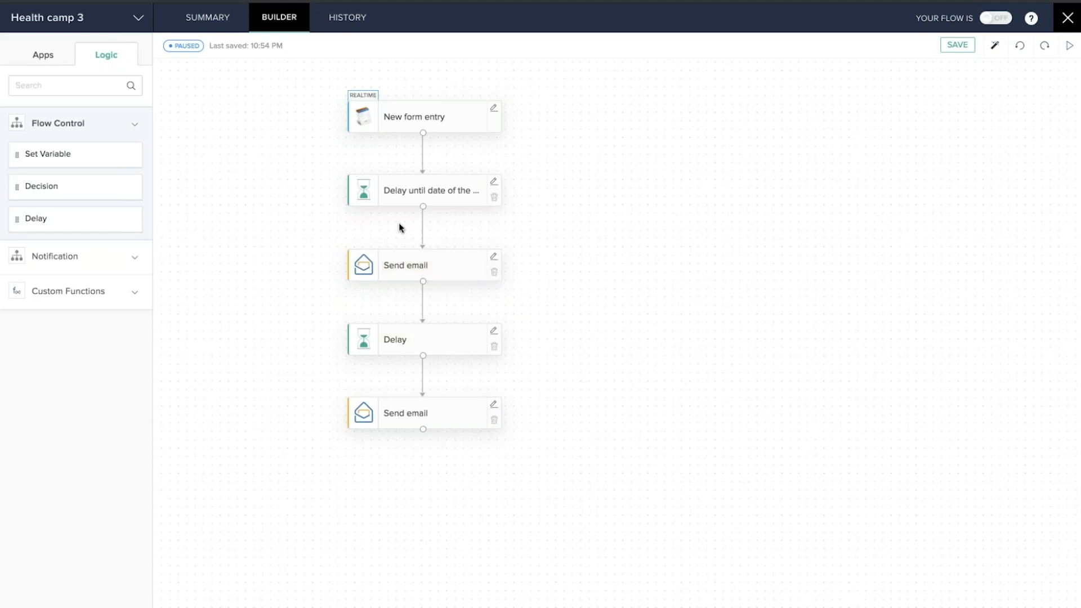
# Confirm the second Delay waits 12 hours, close its settings and exit the builder to My Flows
pyautogui.moveTo(423, 224)
pyautogui.click(493, 332)
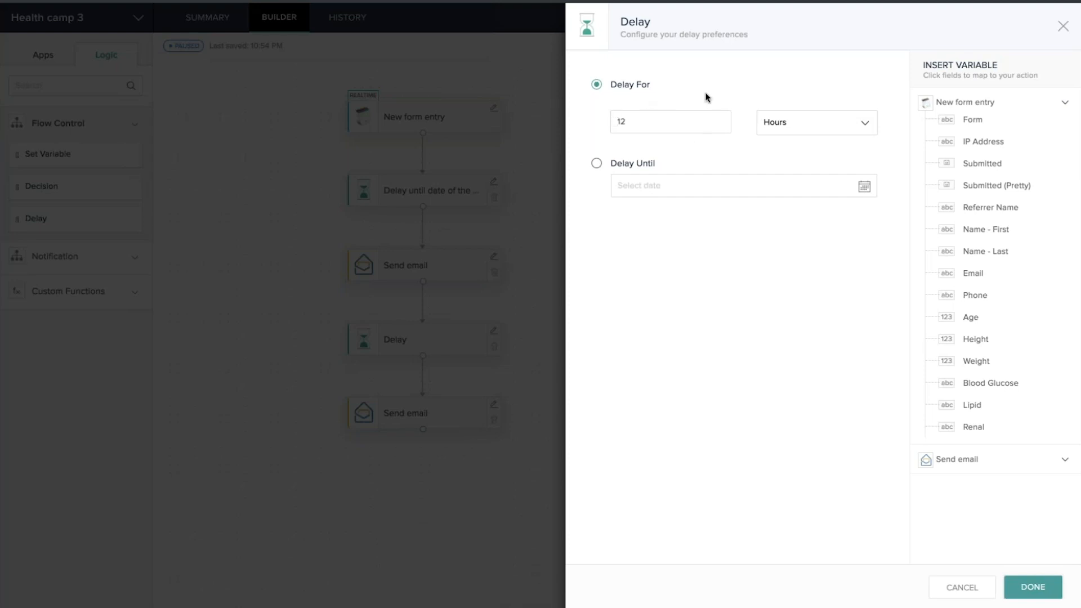
pyautogui.click(1062, 26)
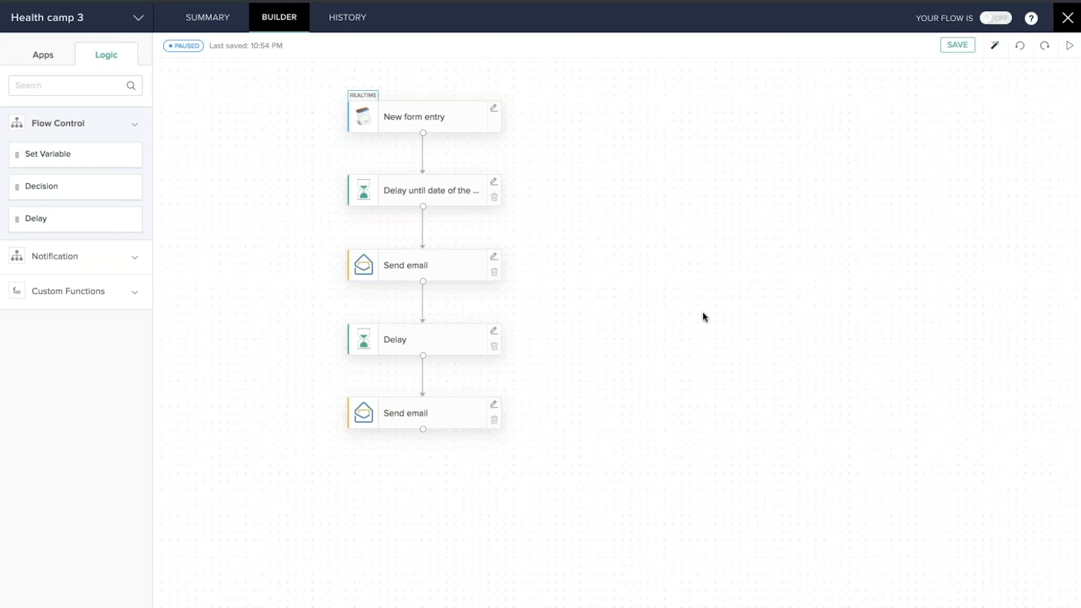
pyautogui.click(1067, 18)
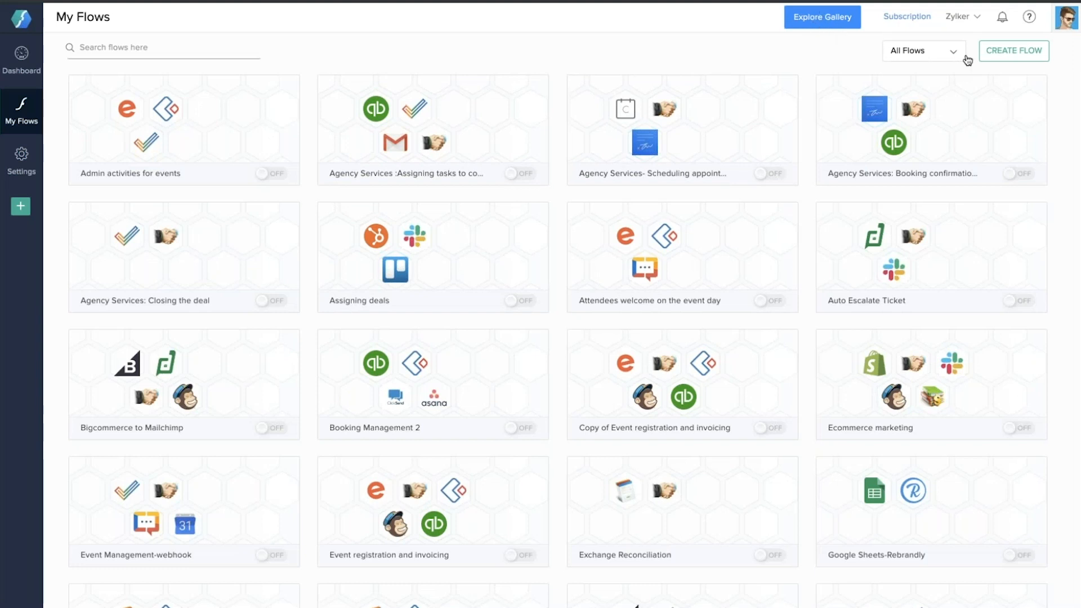
# Look over Help & Support, then view the Dashboard: 43 flows and 14 successful executions today
pyautogui.click(1030, 21)
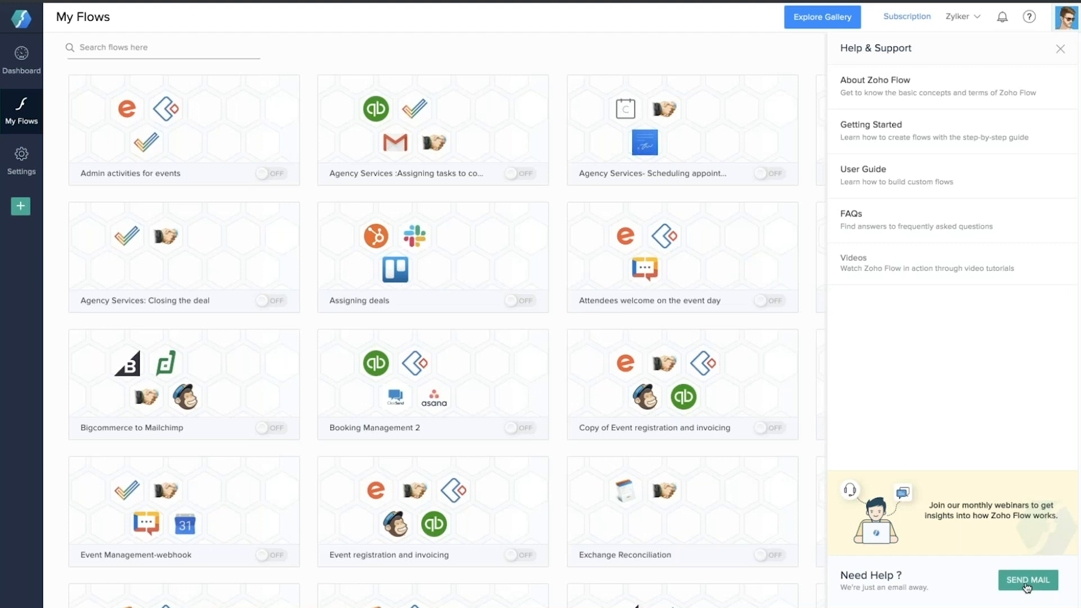
pyautogui.click(1060, 49)
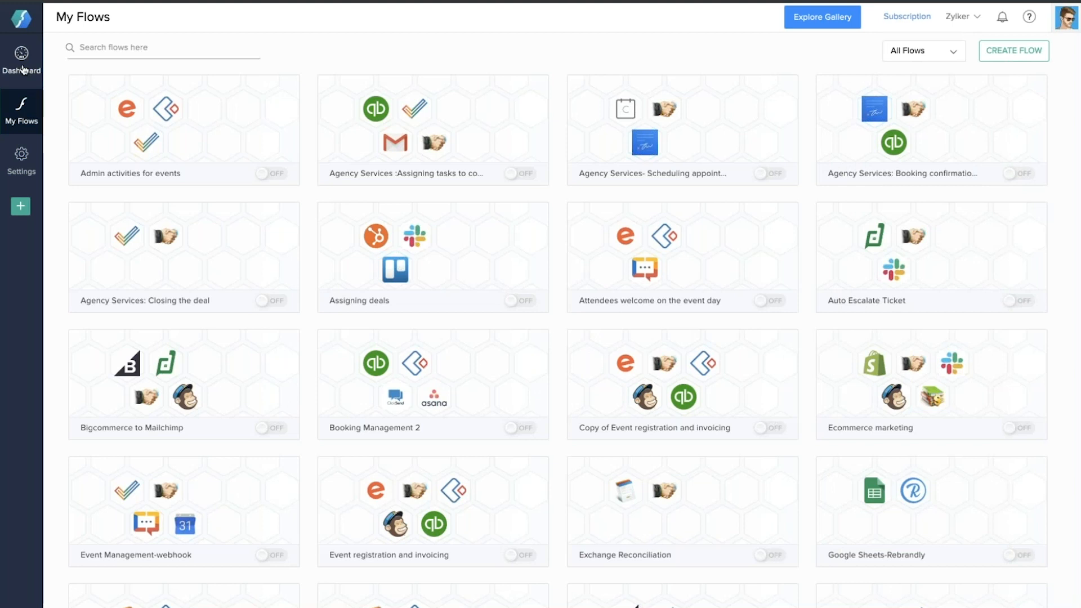
pyautogui.click(24, 69)
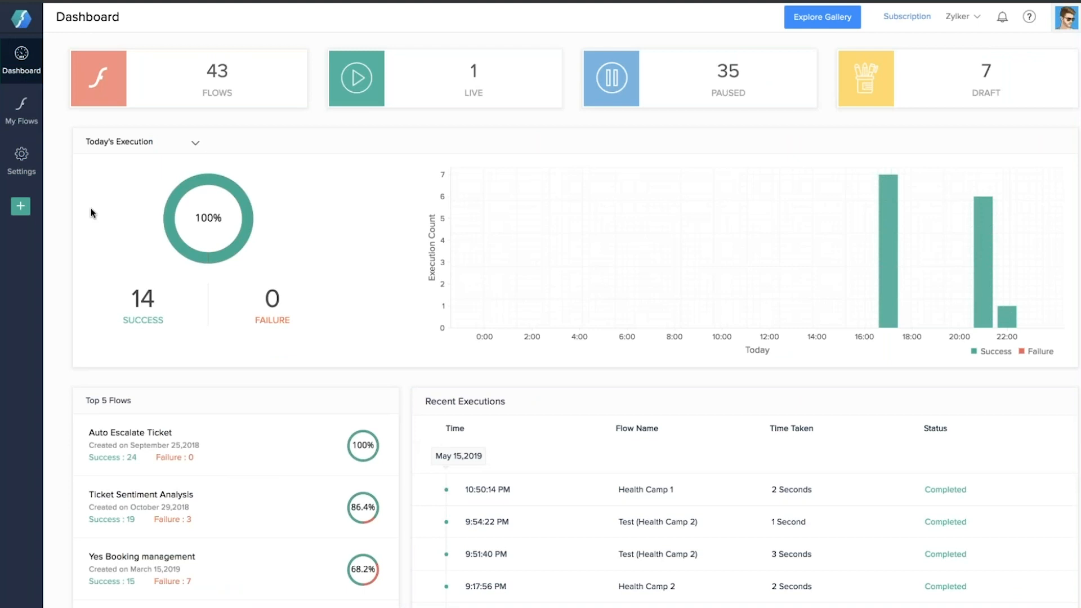
# Open Settings and browse the task history of all flows and the saved app connections
pyautogui.click(23, 156)
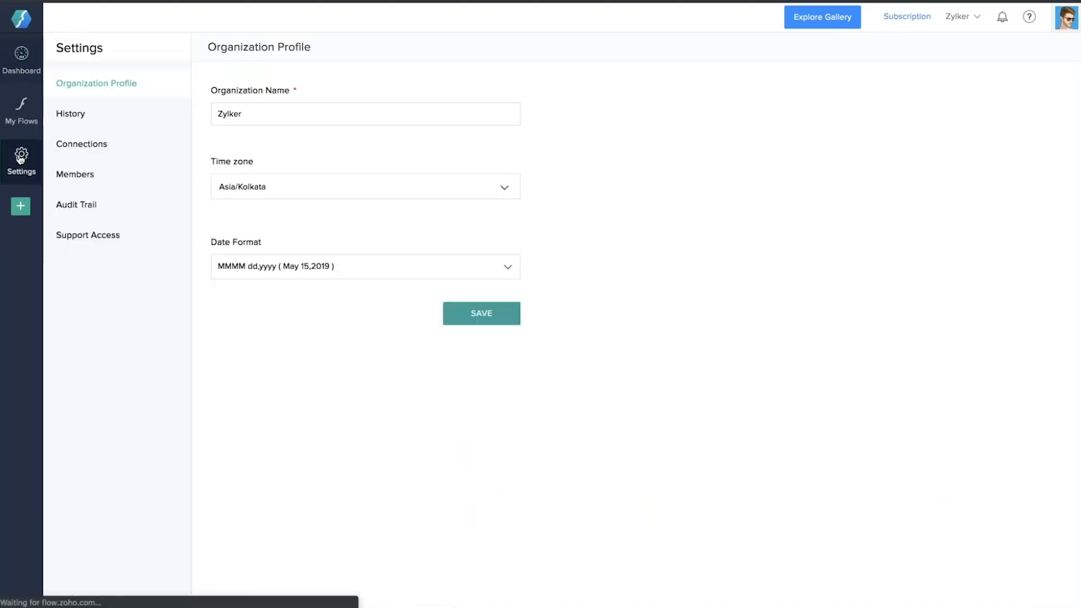
pyautogui.click(83, 116)
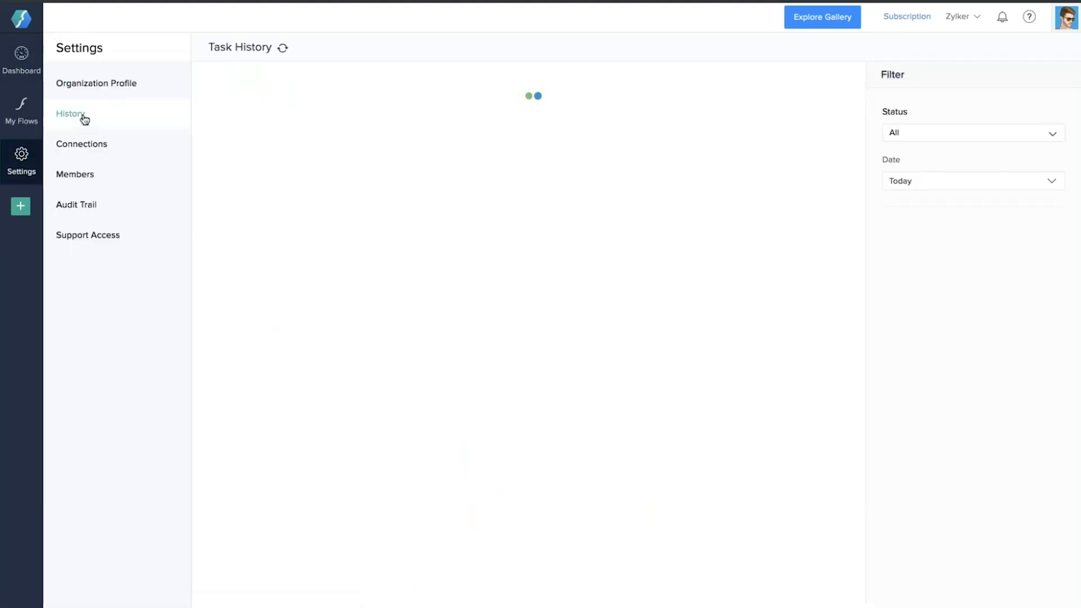
pyautogui.scroll(-1, 554, 374)
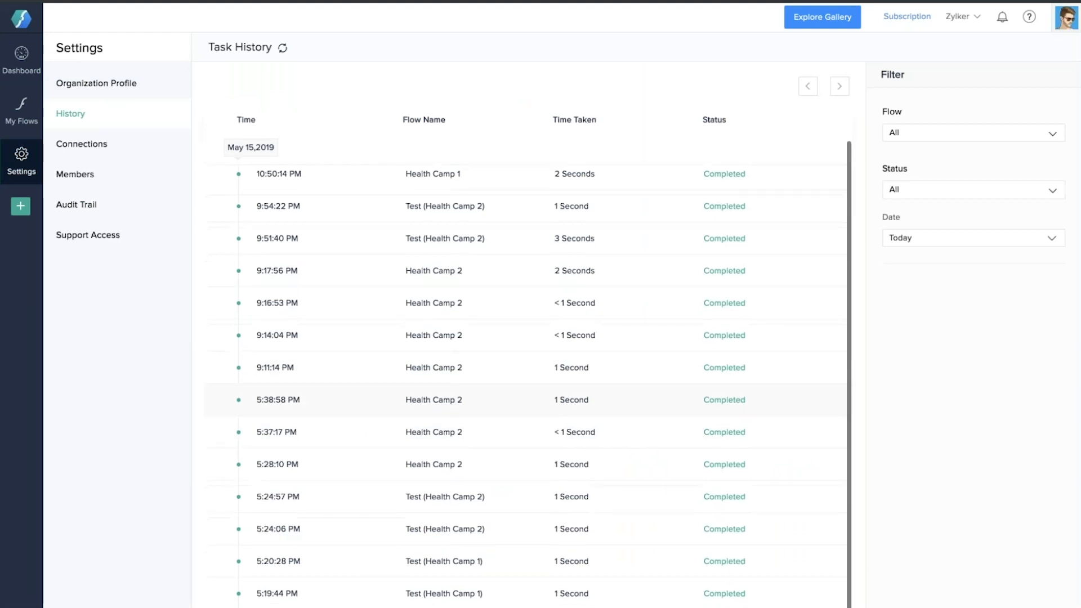
pyautogui.scroll(1, 554, 375)
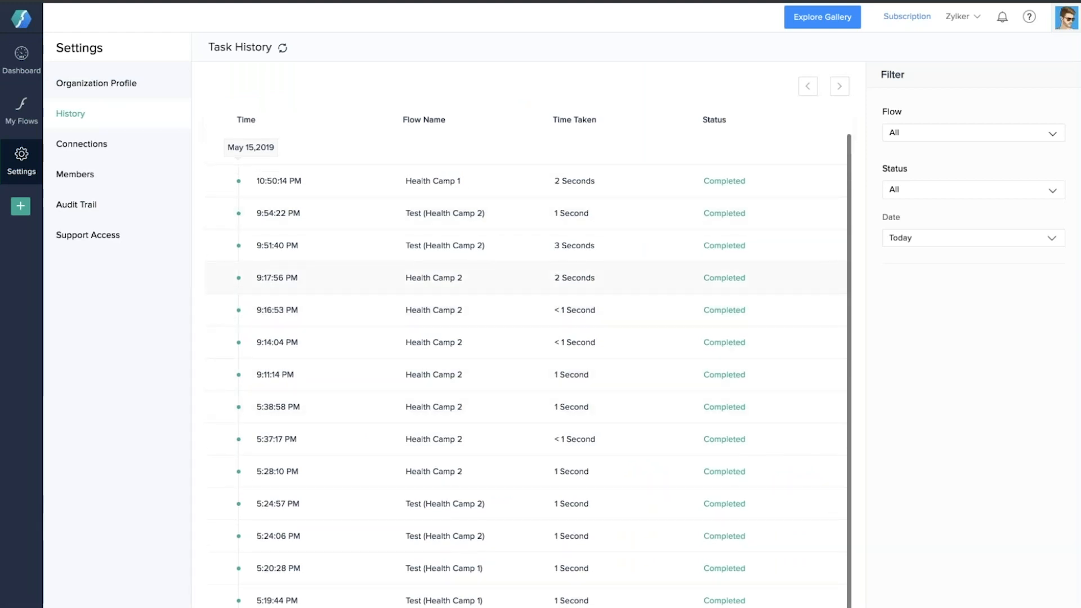
pyautogui.click(104, 149)
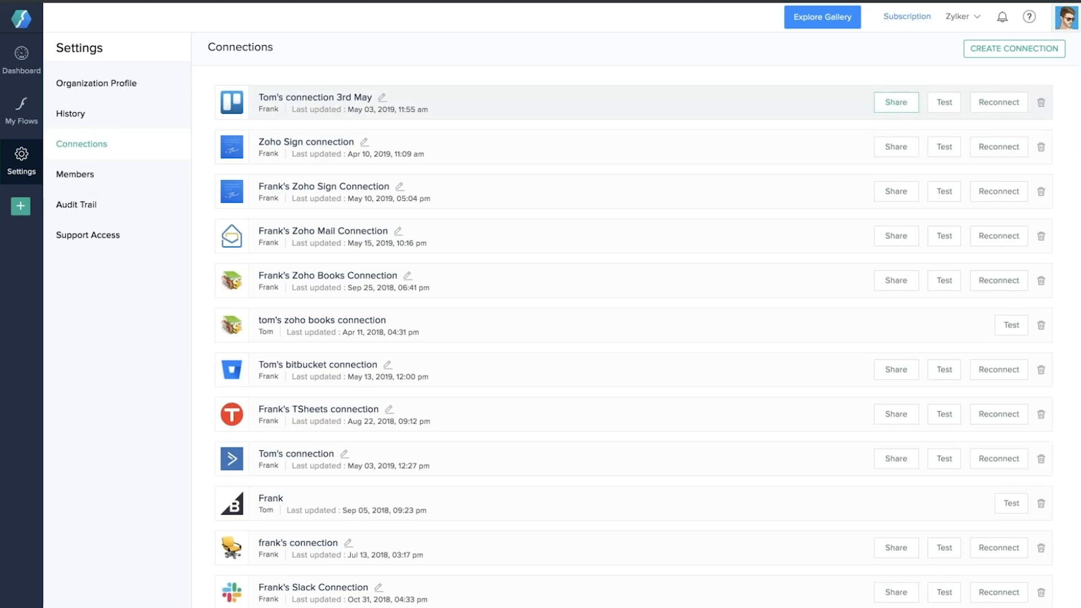
# Check a member's role options in the organisation's members list, leaving User, then open Support Access
pyautogui.click(92, 176)
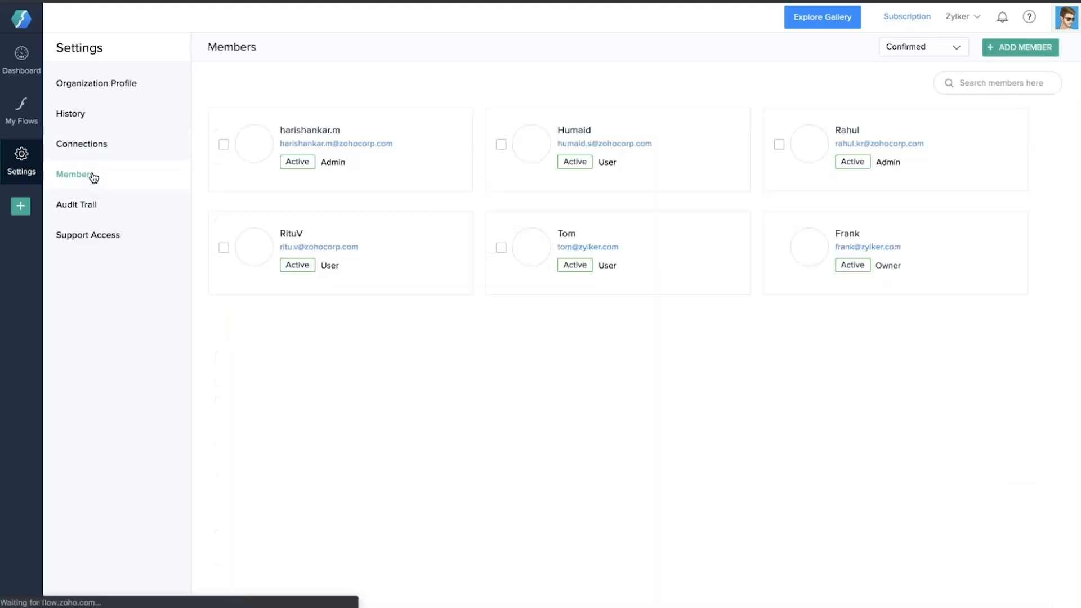
pyautogui.click(666, 165)
pyautogui.click(555, 416)
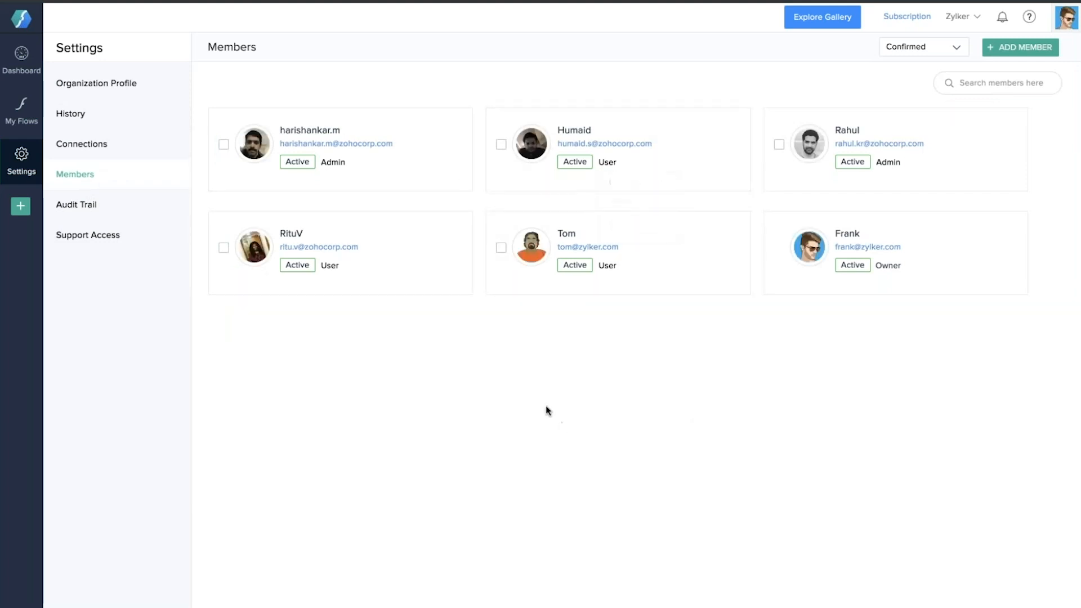
pyautogui.click(94, 241)
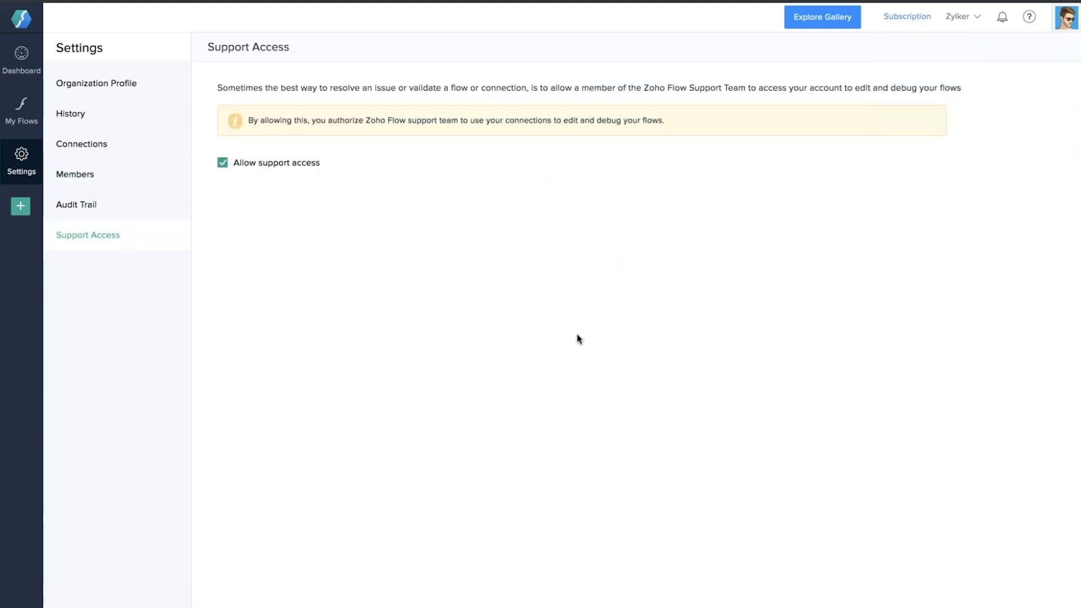